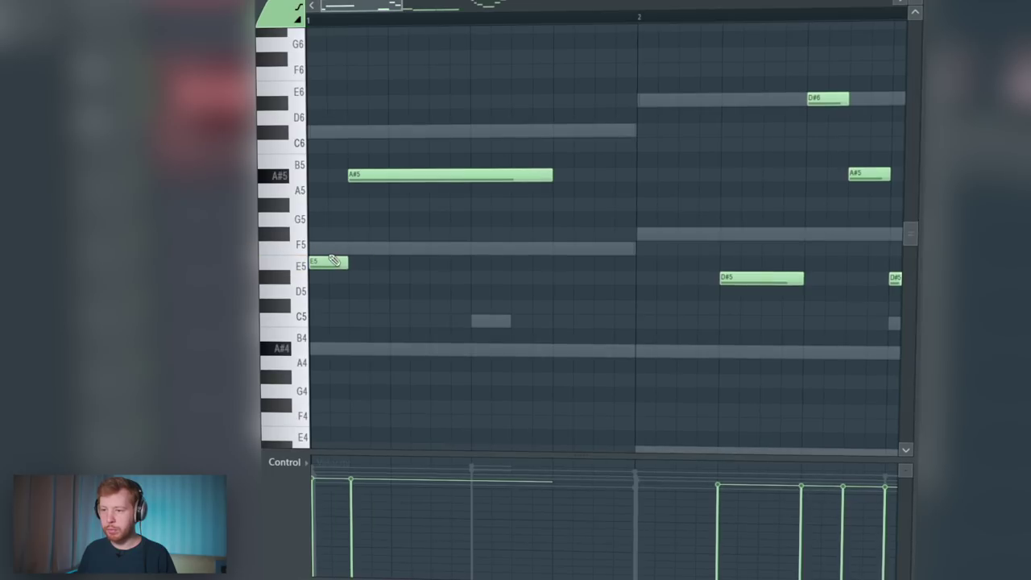
# Add a sustained A#4 note at the start of bar 1 with short slide notes up to A#6 and back to A#4
pyautogui.moveTo(345, 353); pyautogui.dragTo(529, 359)
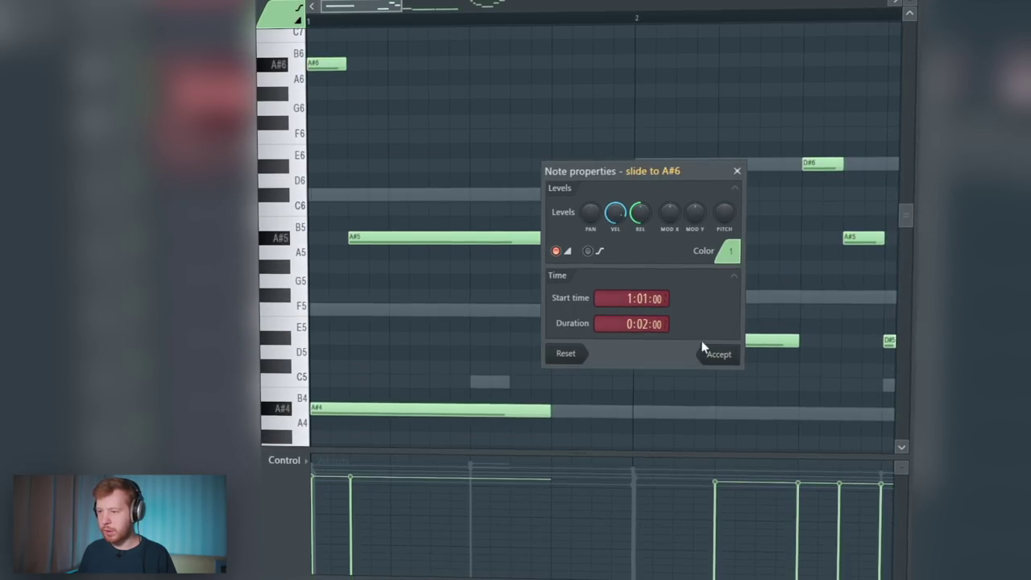
pyautogui.click(707, 352)
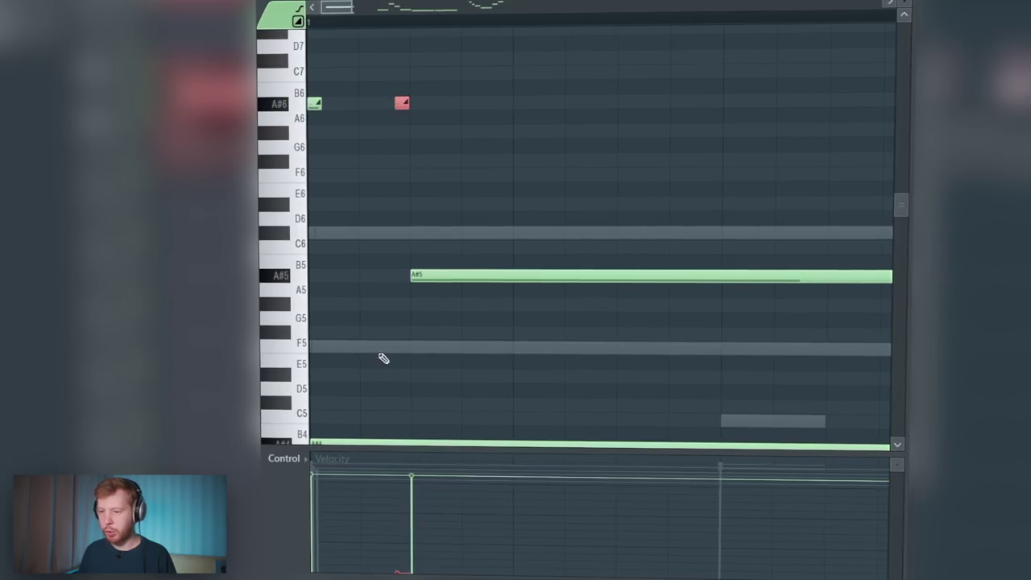
pyautogui.scroll(-4, 383, 358)
pyautogui.keyDown('ctrl'); pyautogui.click(391, 276); pyautogui.keyUp('ctrl')
pyautogui.scroll(4, 365, 346)
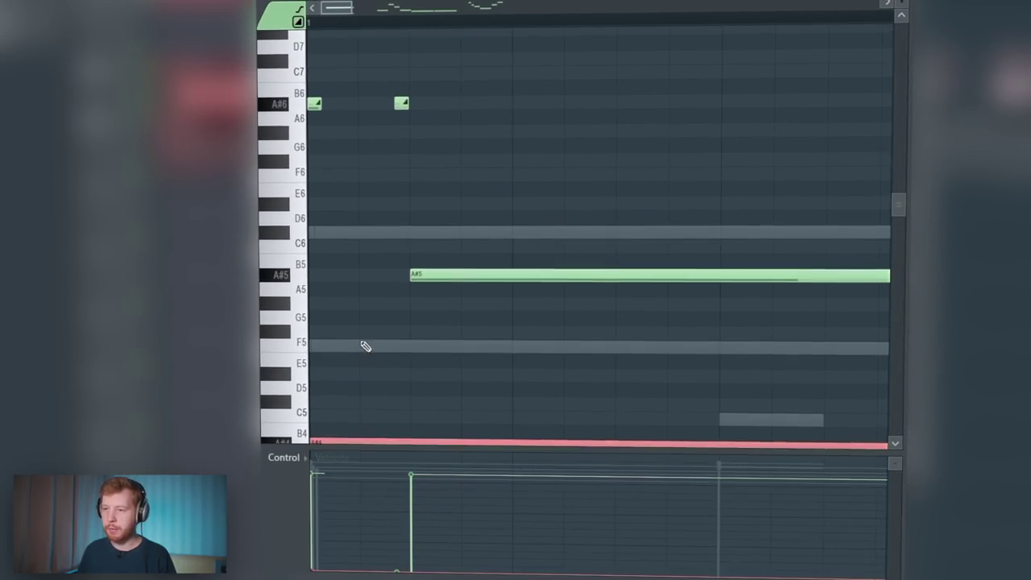
# Place a slide note at the end of the A#5 note and shorten it to a brief note in bar 1
pyautogui.doubleClick(448, 272)
pyautogui.click(697, 350)
pyautogui.scroll(-2, 633, 384)
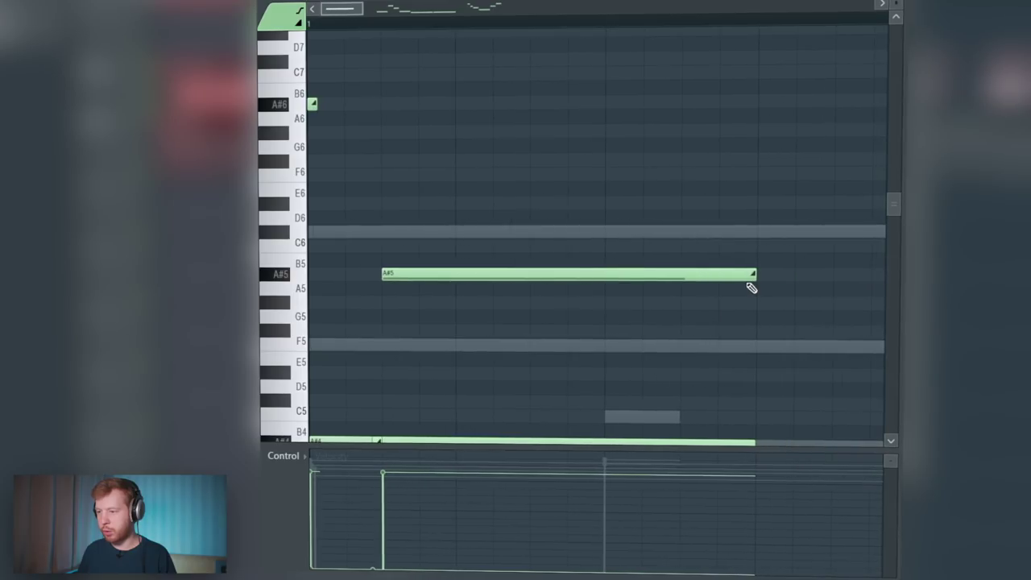
pyautogui.moveTo(748, 285); pyautogui.dragTo(404, 290)
# Play back the first bar to check how the A#4, A#5 and A#6 slide notes sound
pyautogui.press('space')
pyautogui.press('space')
pyautogui.scroll(-2, 433, 235)
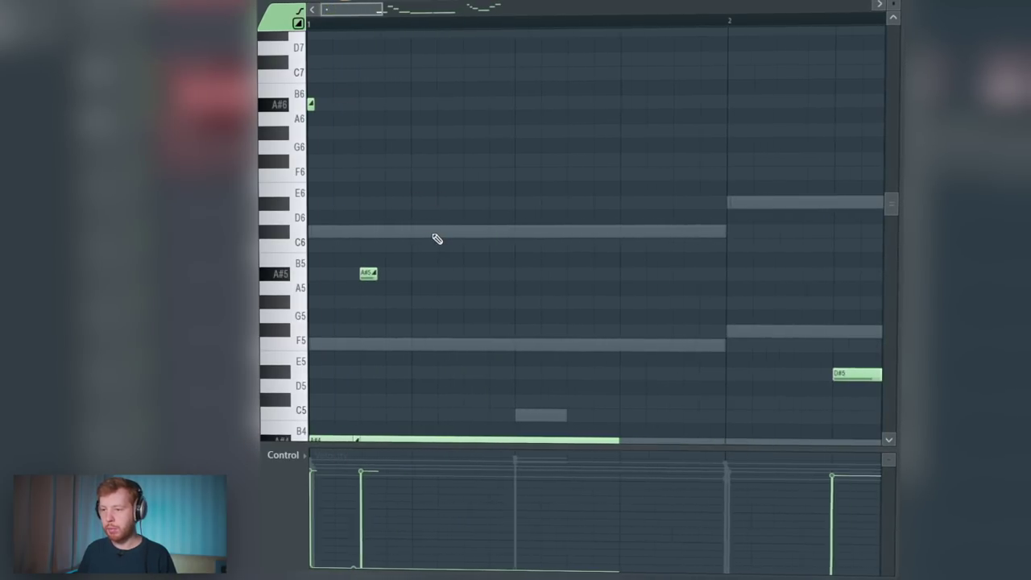
pyautogui.press('space')
pyautogui.press('space')
pyautogui.scroll(-3, 433, 235)
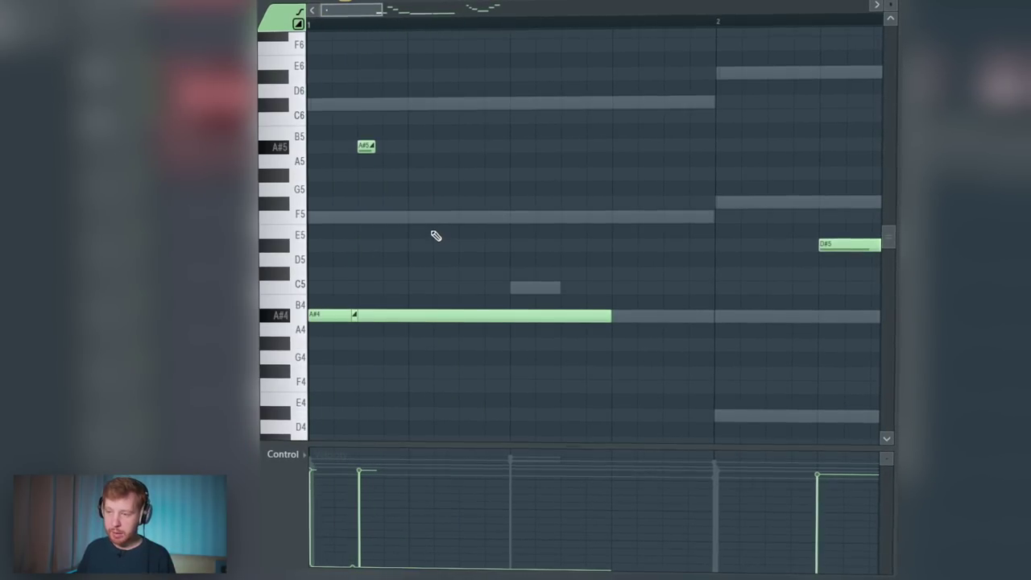
pyautogui.scroll(1, 451, 249)
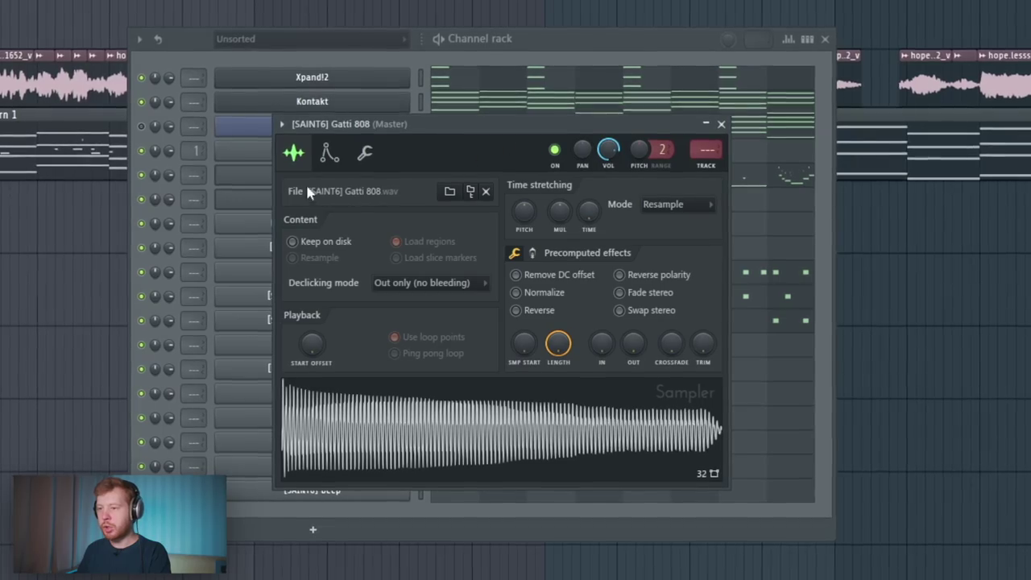
# Reduce the decay, sustain and release of the [SAINT6] Gatti 808 volume envelope to their minimum
pyautogui.click(329, 152)
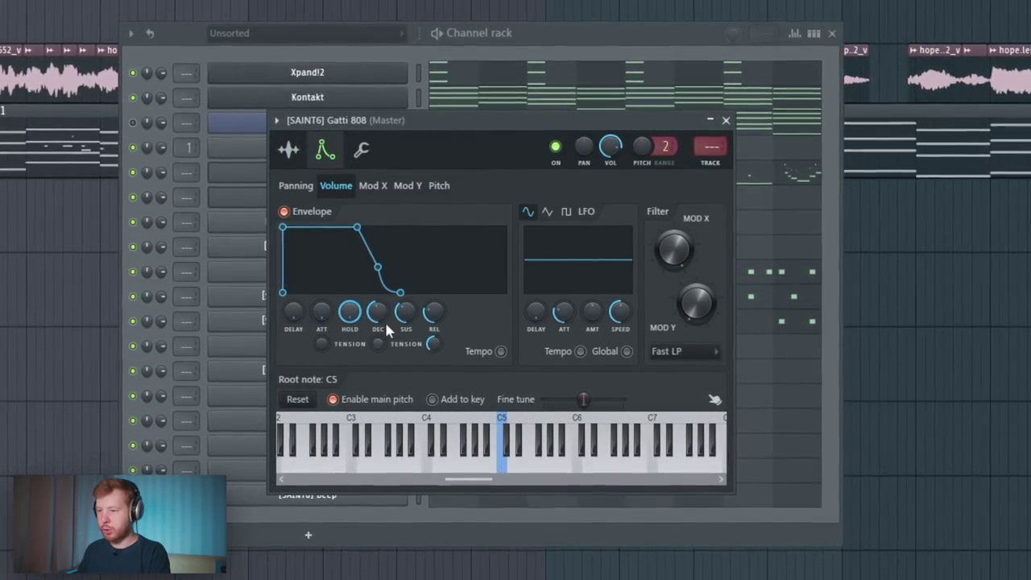
pyautogui.moveTo(380, 314); pyautogui.dragTo(405, 351)
pyautogui.moveTo(435, 314); pyautogui.dragTo(435, 355)
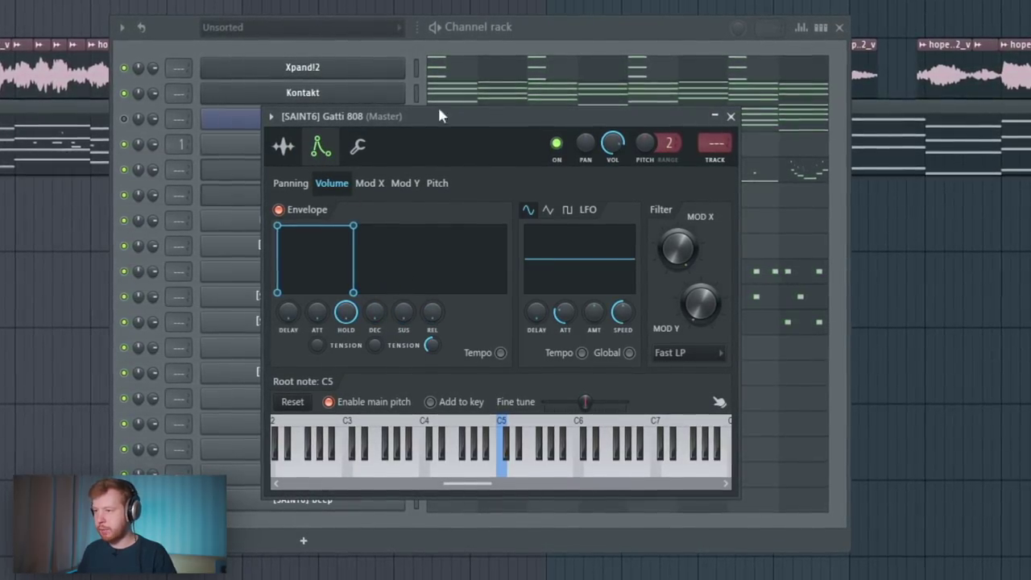
# Open the Gatti 808 piano roll and draw F6, A#5 and F#5 notes from the end of bar 1 into bar 2
pyautogui.moveTo(594, 22); pyautogui.dragTo(595, 25)
pyautogui.click(465, 209)
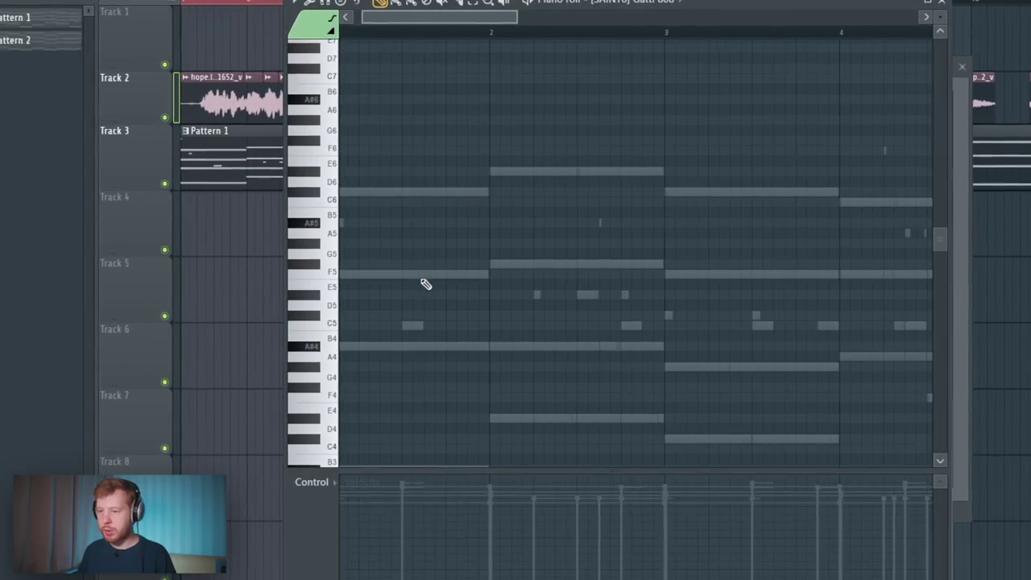
pyautogui.moveTo(477, 223); pyautogui.dragTo(507, 228)
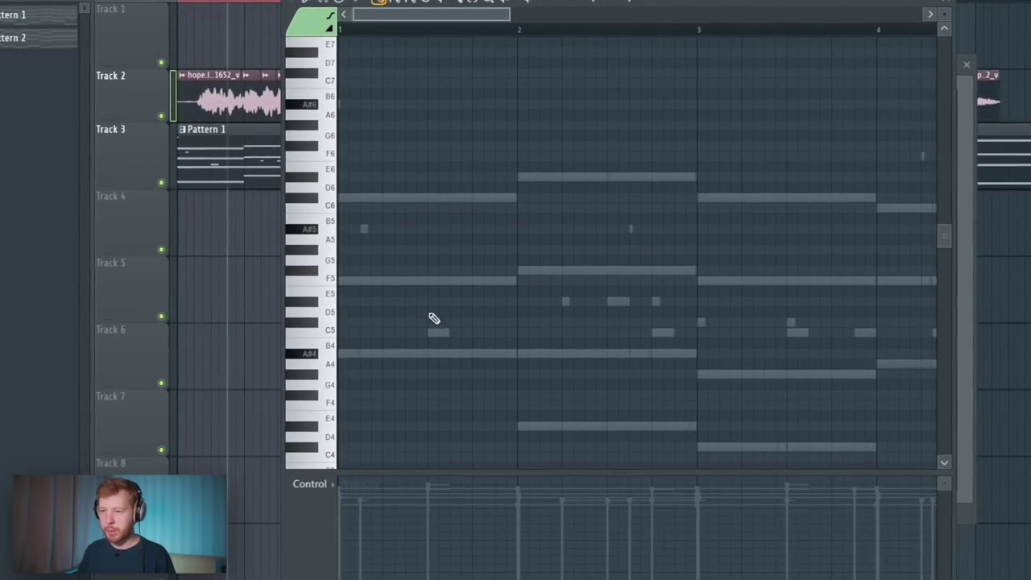
pyautogui.scroll(3, 447, 306)
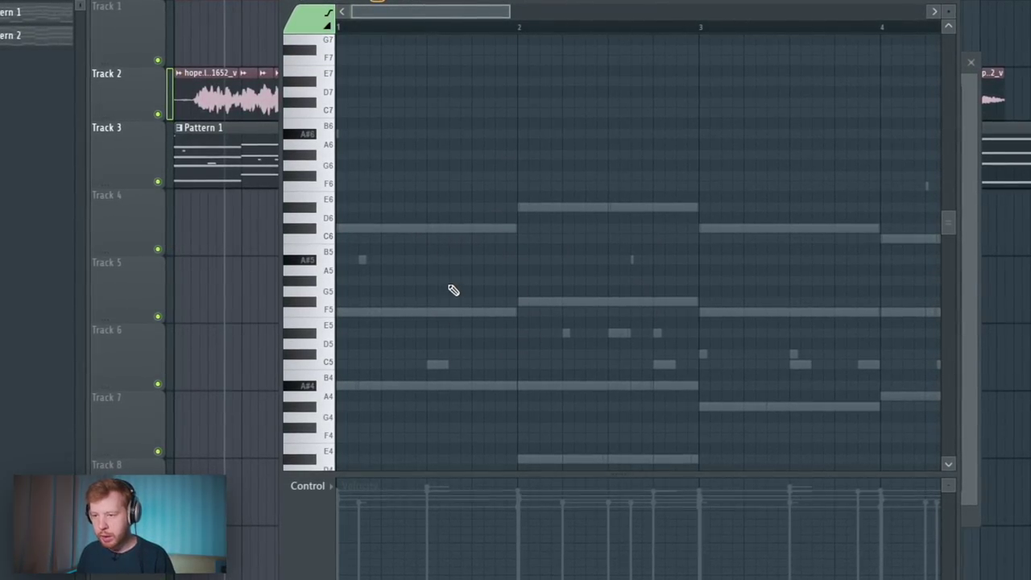
pyautogui.keyDown('ctrl'); pyautogui.scroll(3, 453, 290); pyautogui.keyUp('ctrl')
pyautogui.click(488, 118)
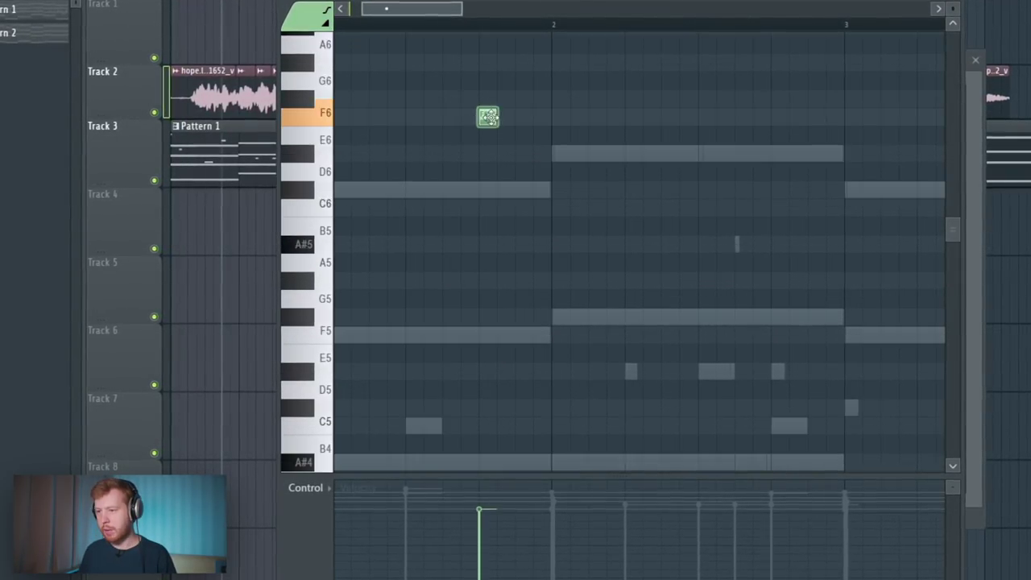
pyautogui.moveTo(522, 172)
pyautogui.mouseDown()
pyautogui.moveTo(517, 188)
pyautogui.moveTo(561, 260)
pyautogui.moveTo(558, 320)
pyautogui.mouseUp()
pyautogui.click(545, 212)
pyautogui.moveTo(524, 187); pyautogui.dragTo(524, 227)
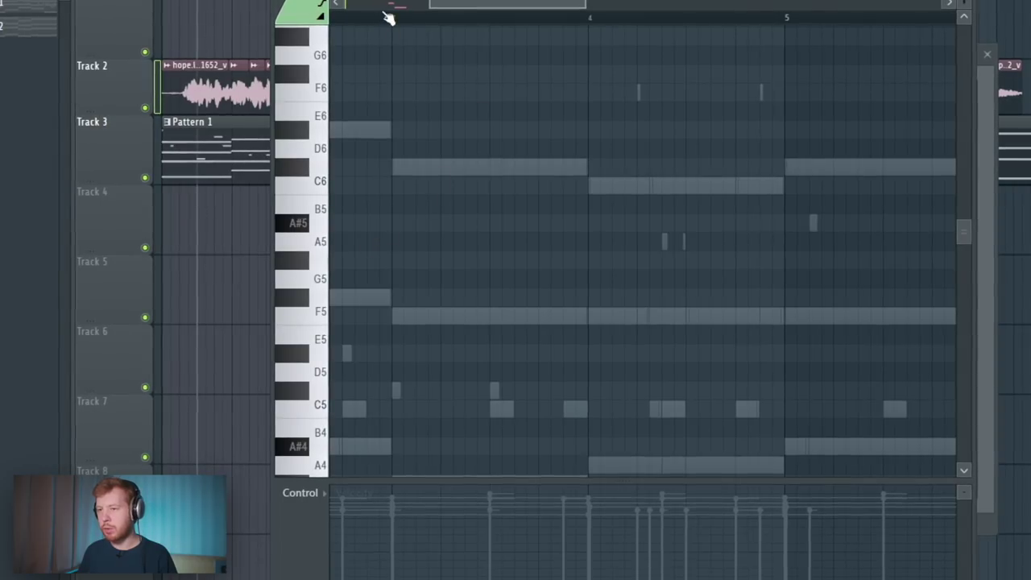
# Add C#6 and F6 slide notes above the C#5 and F5 notes around bar 4 and close the piano roll
pyautogui.click(390, 16)
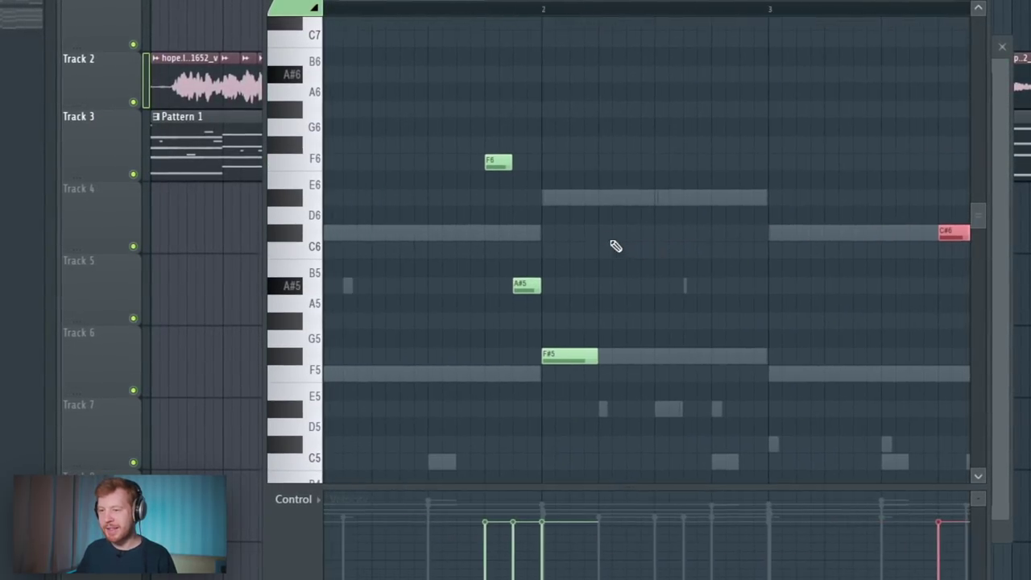
pyautogui.scroll(3, 616, 246)
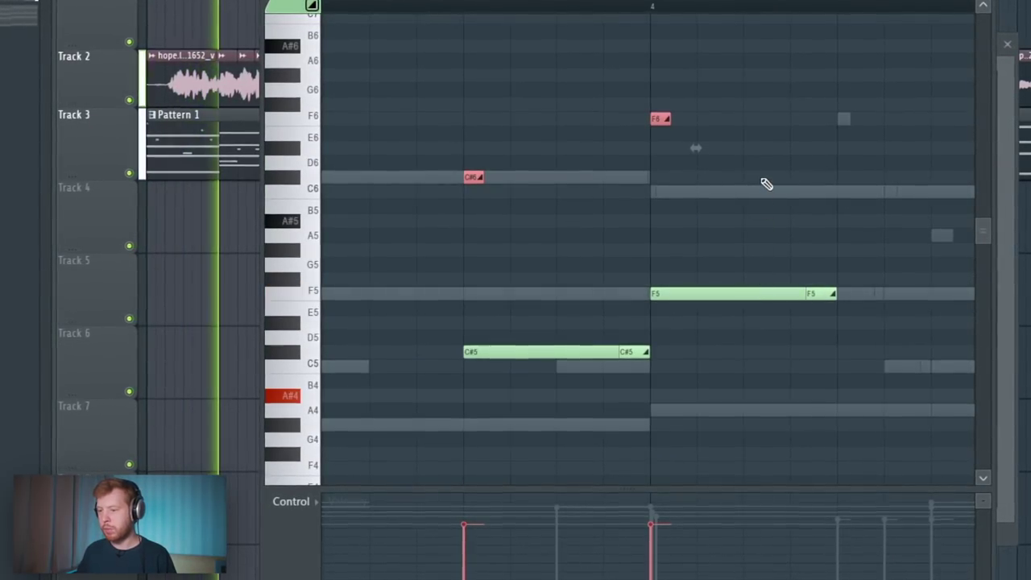
pyautogui.keyDown('ctrl'); pyautogui.click(763, 183); pyautogui.keyUp('ctrl')
pyautogui.scroll(-3, 651, 165)
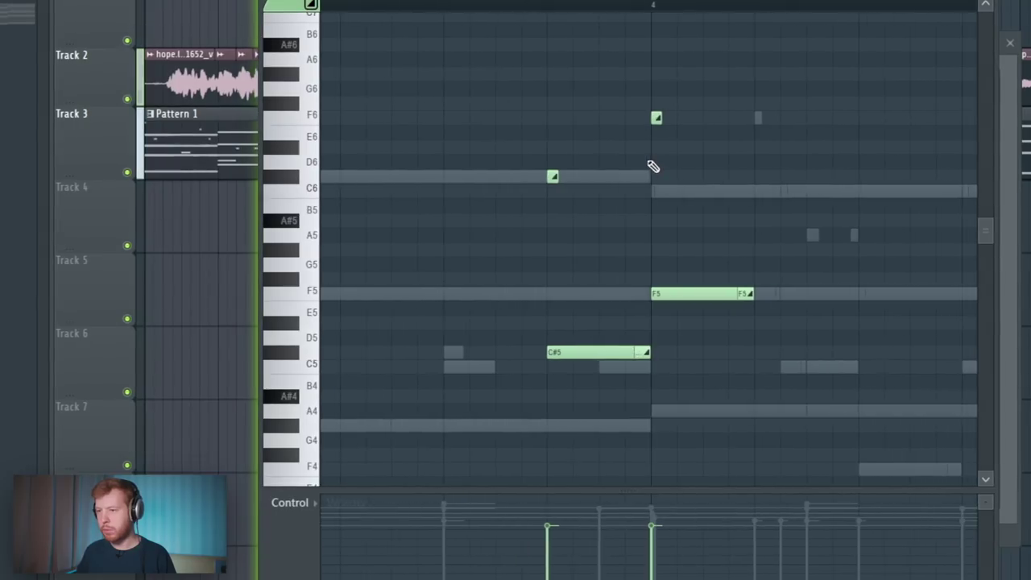
pyautogui.click(453, 7)
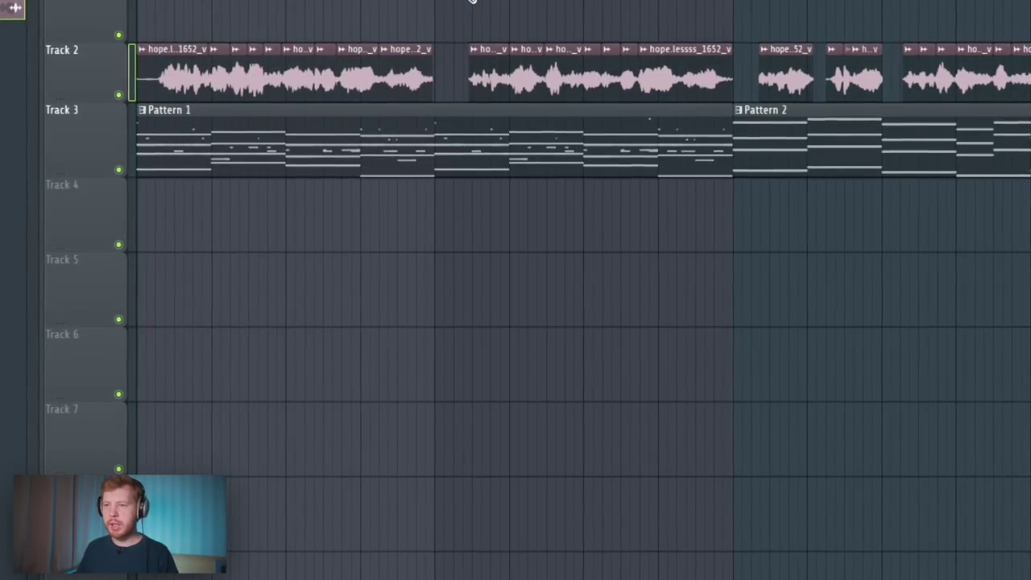
# Open the mixer insert of the hope.lessss_1652_v vocal clip and load FabFilter Saturn 2 in slot 3
pyautogui.doubleClick(324, 75)
pyautogui.press('F9')
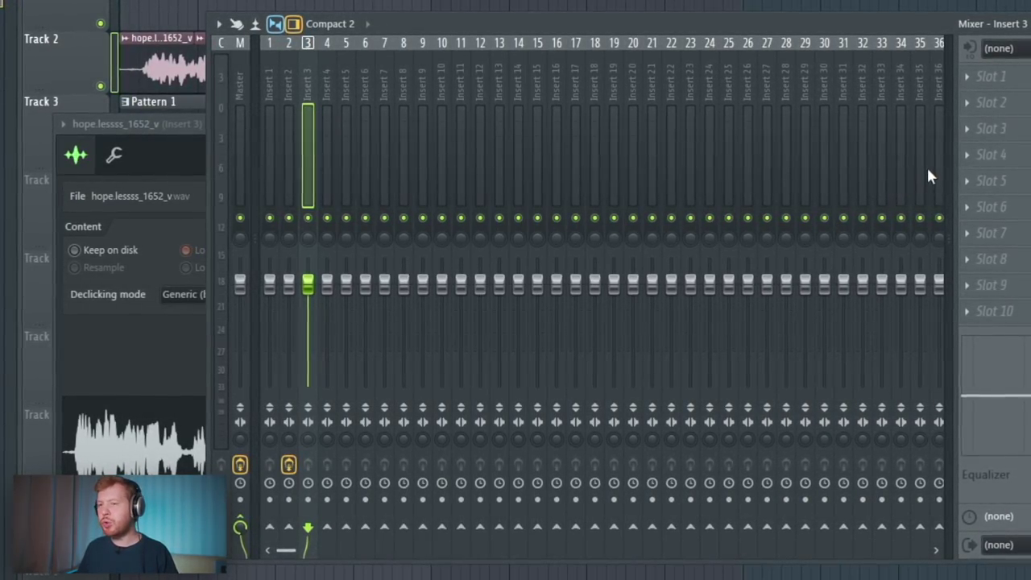
pyautogui.click(965, 130)
pyautogui.moveTo(986, 152)
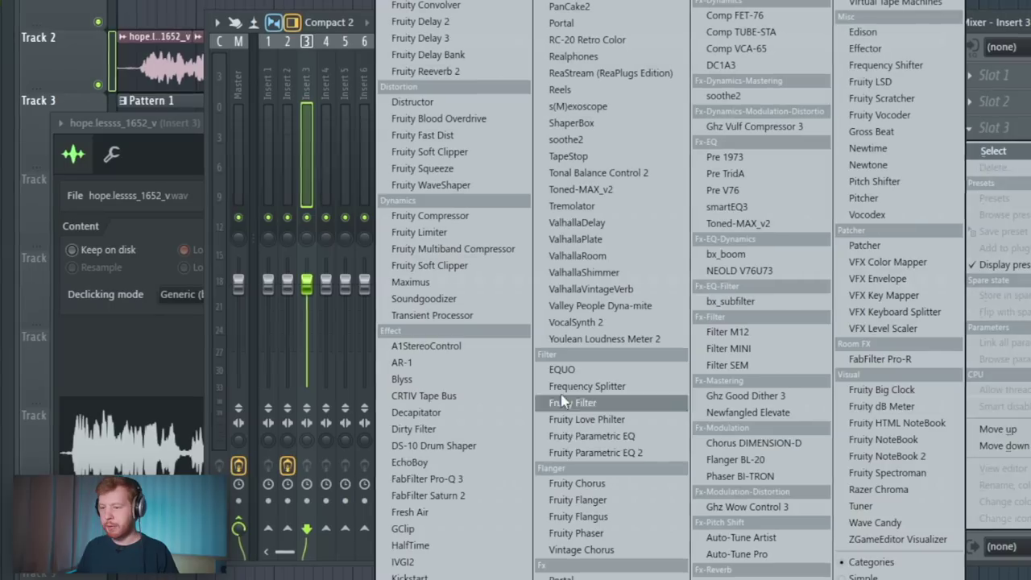
pyautogui.click(465, 497)
pyautogui.moveTo(310, 29); pyautogui.dragTo(493, 50)
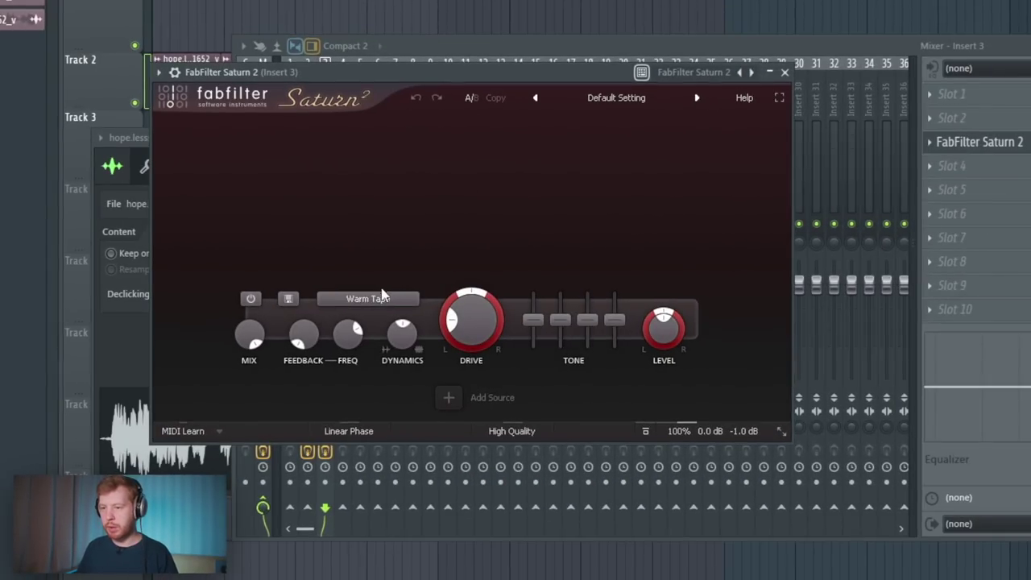
# Set Saturn 2's saturation style to Clean Tube and its drive to about 35.58%
pyautogui.click(374, 297)
pyautogui.moveTo(356, 319)
pyautogui.click(461, 334)
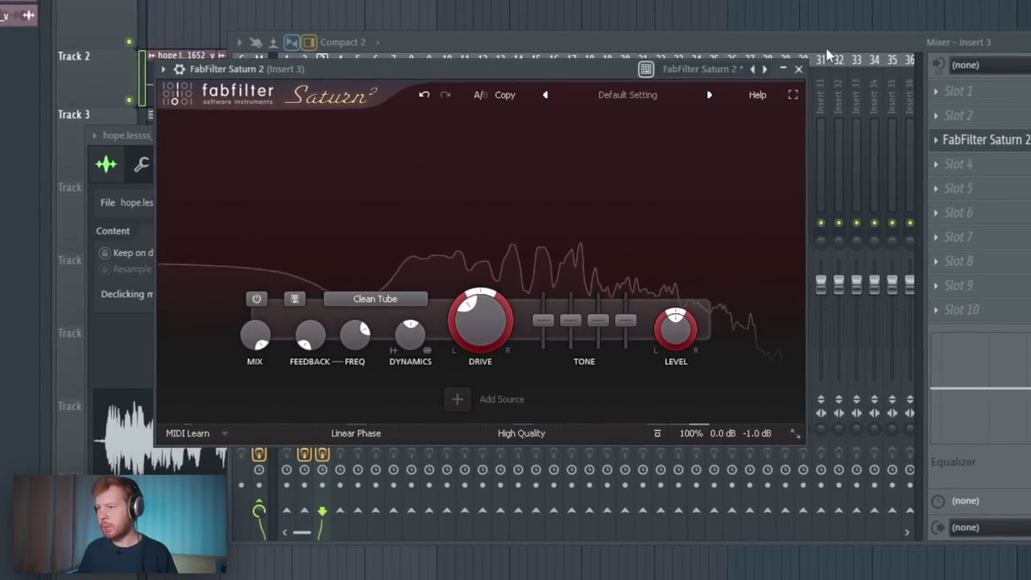
pyautogui.click(398, 223)
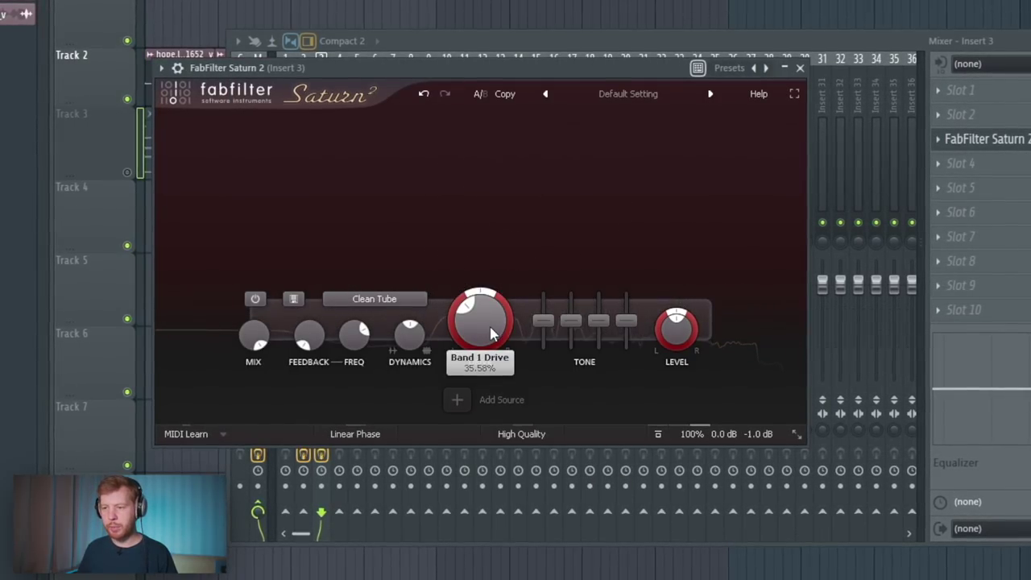
# Lower Saturn 2's bass tone, set its mid tone to about -0.79 dB and slightly raise its presence while the vocal plays
pyautogui.moveTo(543, 322); pyautogui.dragTo(570, 339)
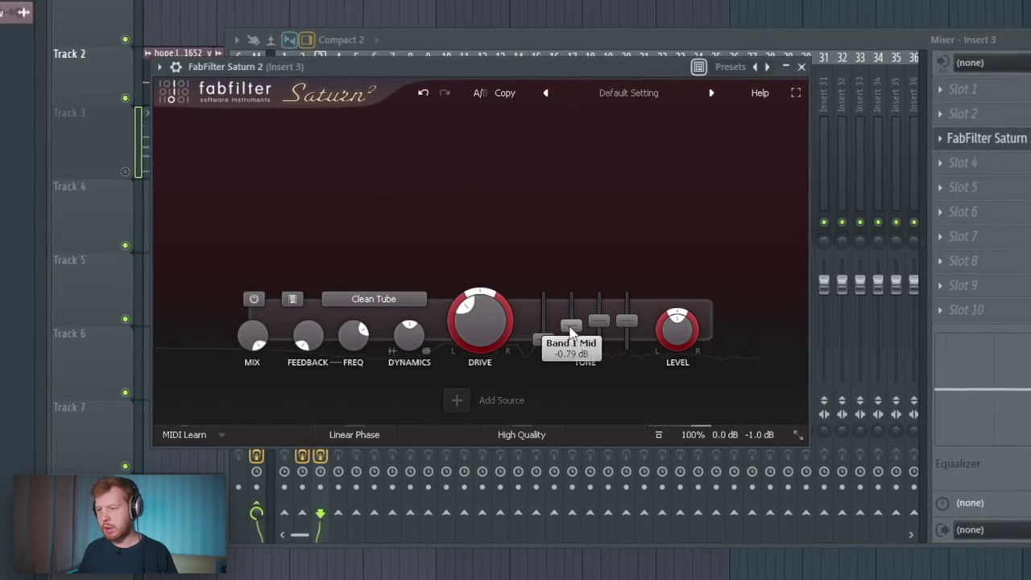
pyautogui.press('space')
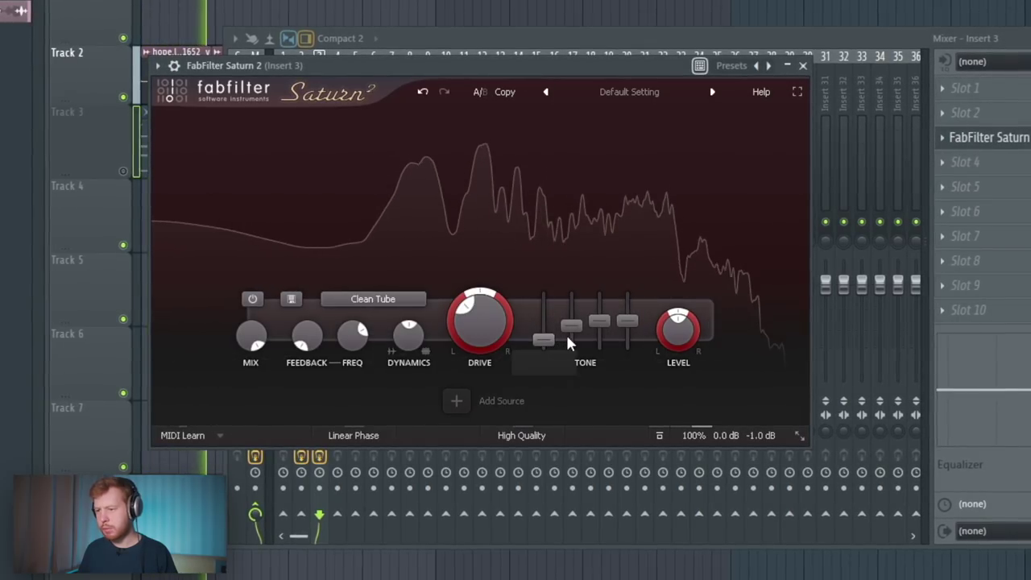
pyautogui.moveTo(627, 321); pyautogui.dragTo(627, 310)
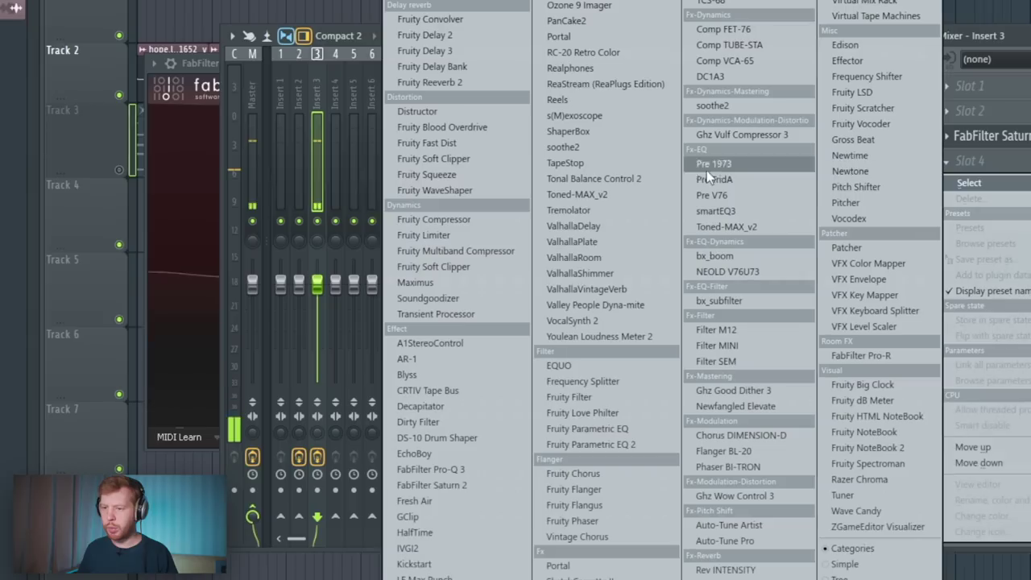
# Load Decapitator in slot 4 of Insert 3 and turn its drive down to about 1
pyautogui.click(420, 406)
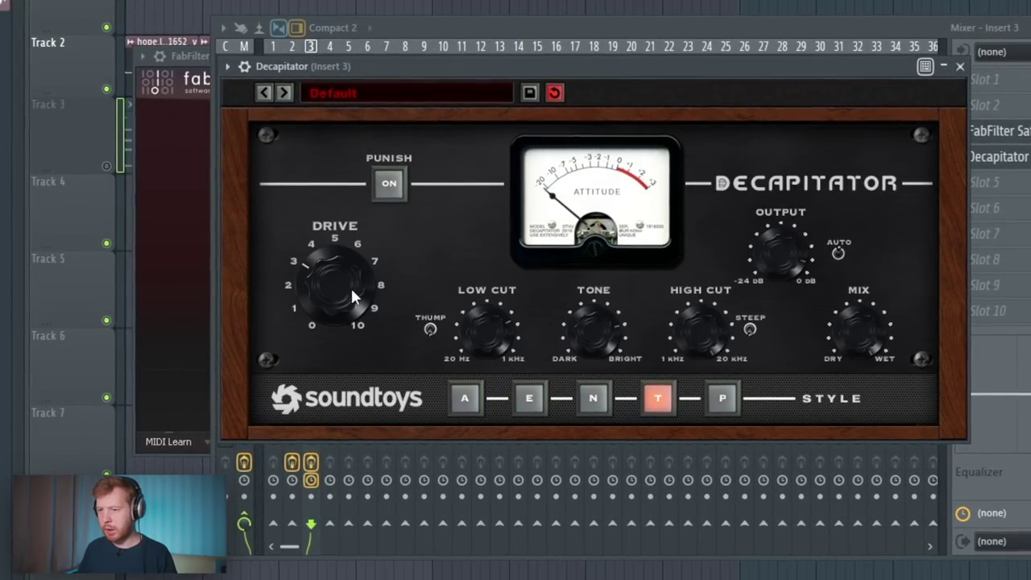
pyautogui.moveTo(350, 286); pyautogui.dragTo(343, 317)
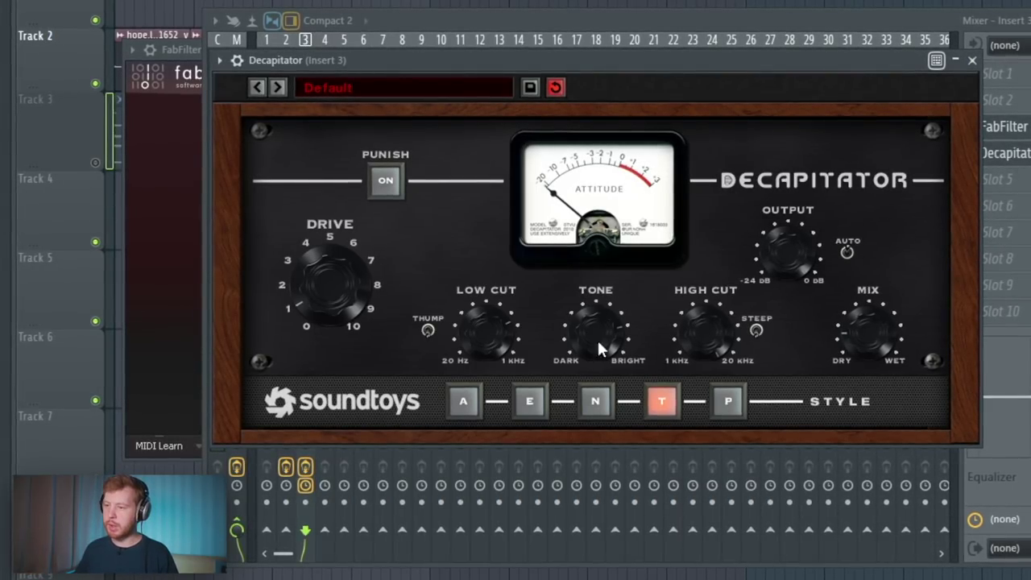
# Load FabFilter Pro-Q 3 in slot 5 of Insert 3 and cut the lowest vocal frequencies with a low shelf band
pyautogui.click(1027, 185)
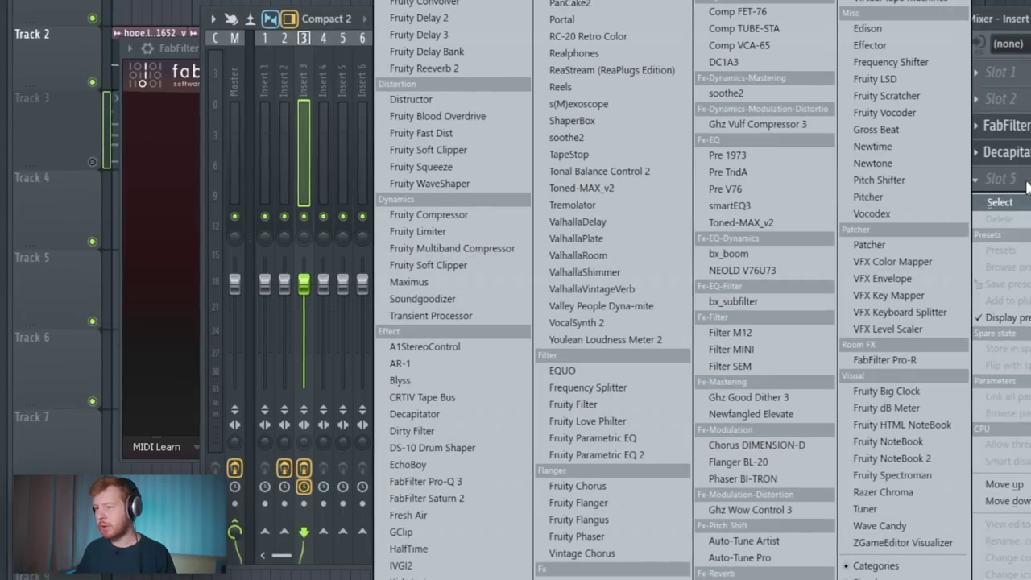
pyautogui.click(474, 486)
pyautogui.click(223, 296)
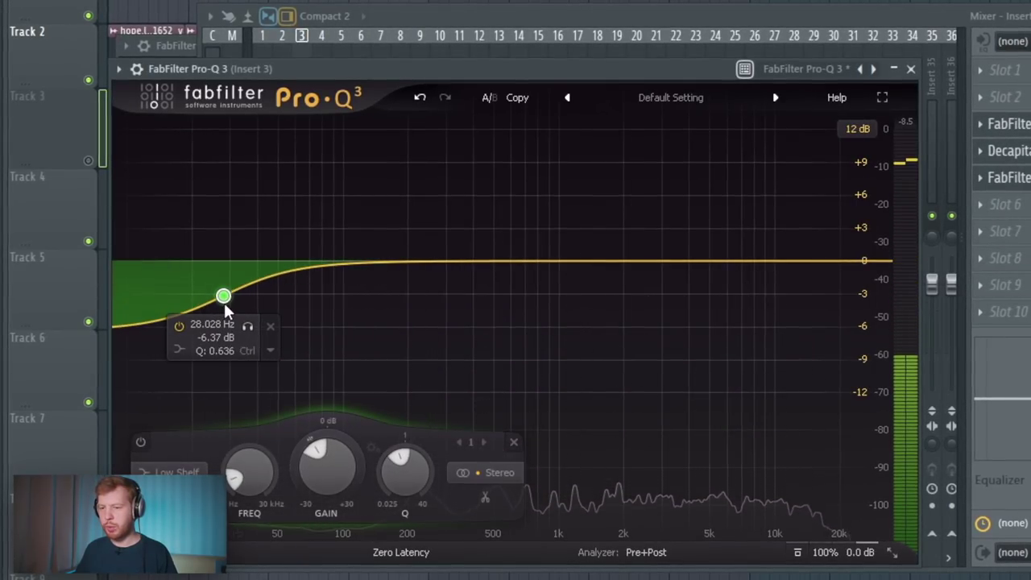
pyautogui.moveTo(223, 297); pyautogui.dragTo(251, 329)
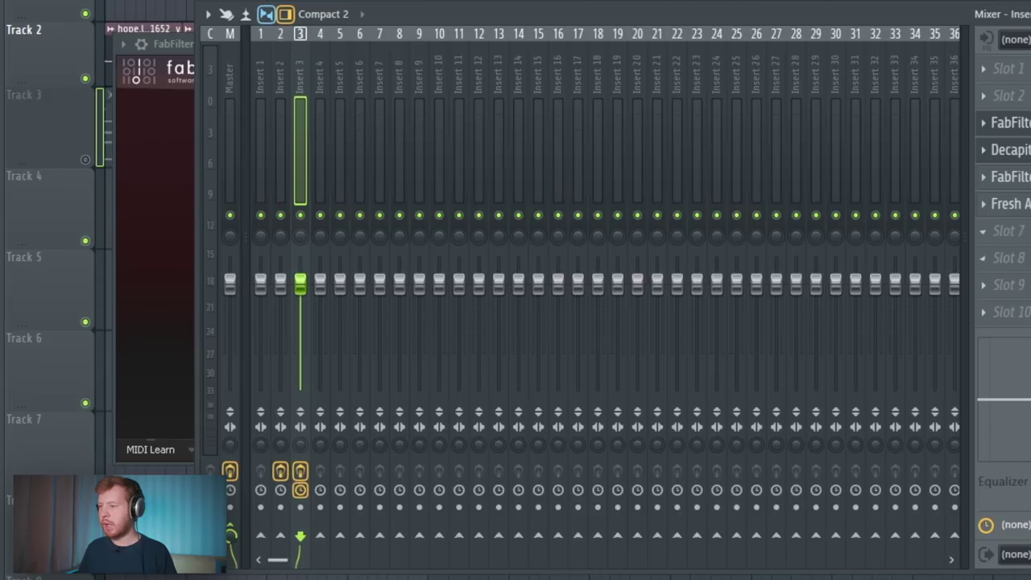
# Load soothe2 in slot 7 of Insert 3 and apply its Vox I vocal preset
pyautogui.click(1007, 230)
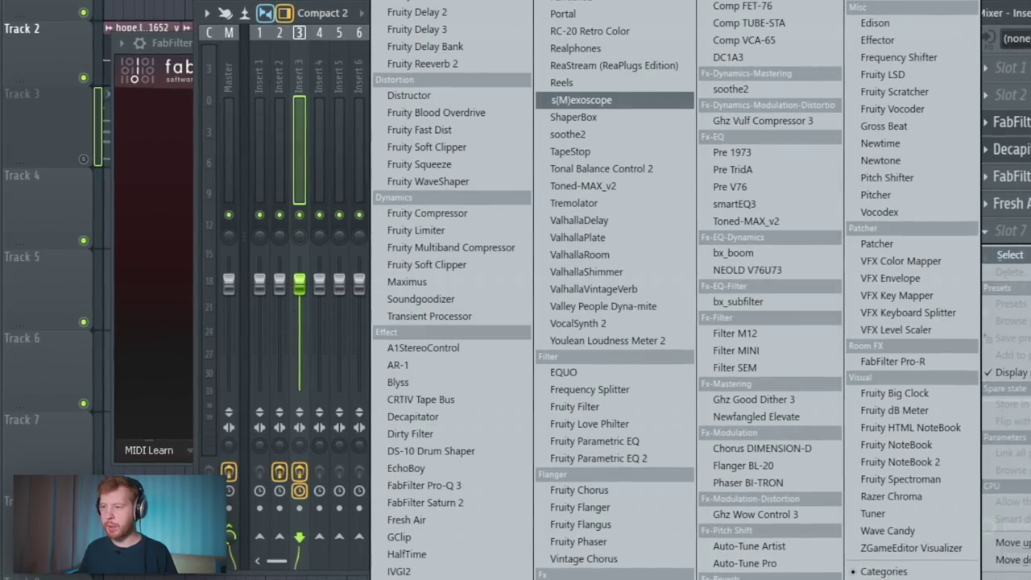
pyautogui.click(568, 134)
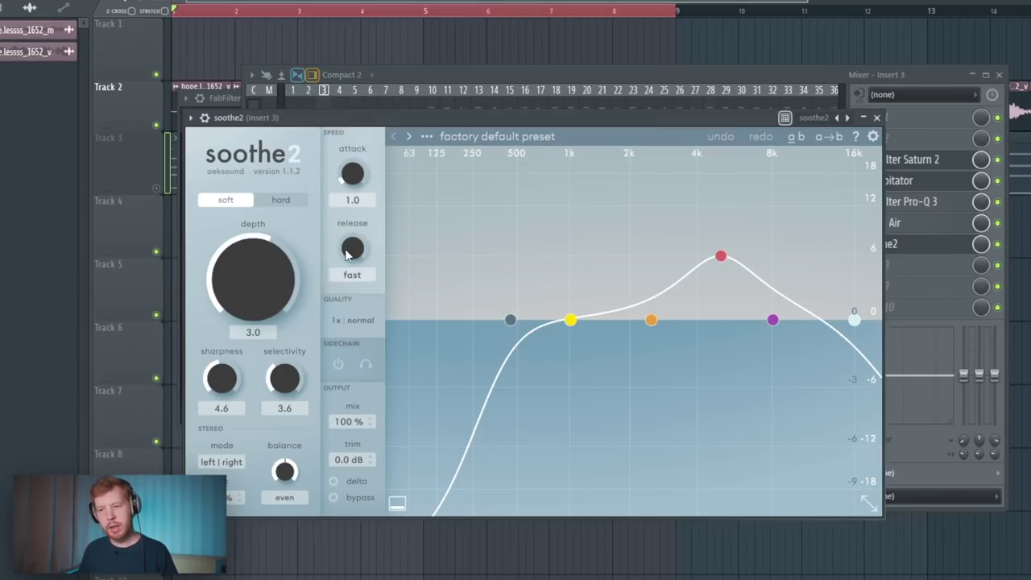
pyautogui.click(427, 136)
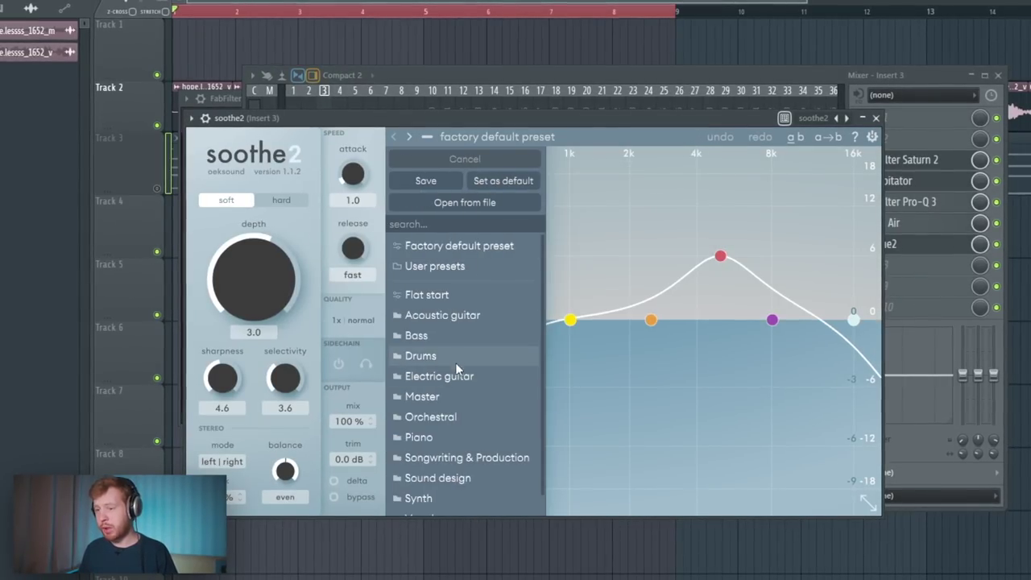
pyautogui.moveTo(424, 498)
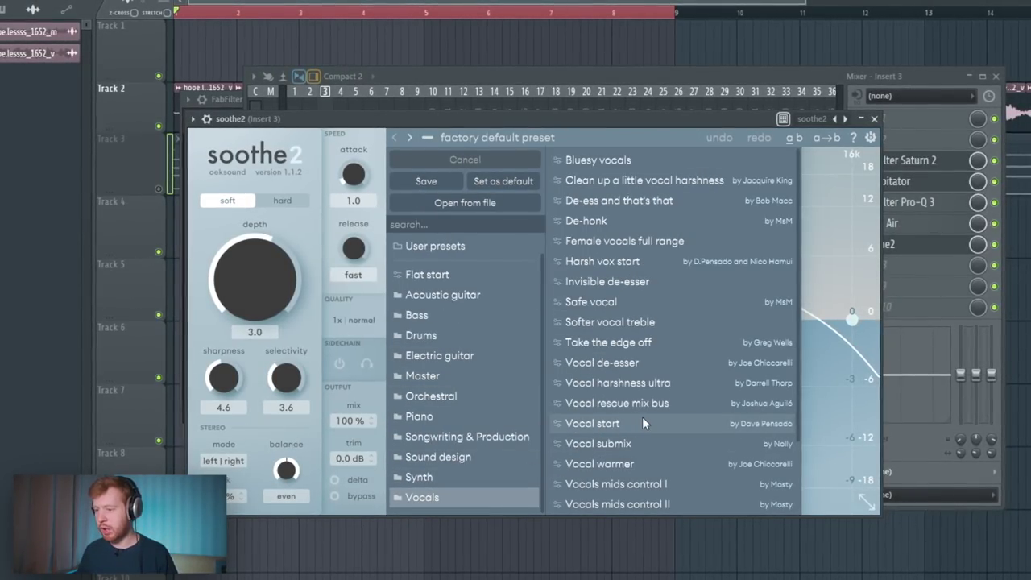
pyautogui.scroll(-2, 642, 423)
pyautogui.click(596, 436)
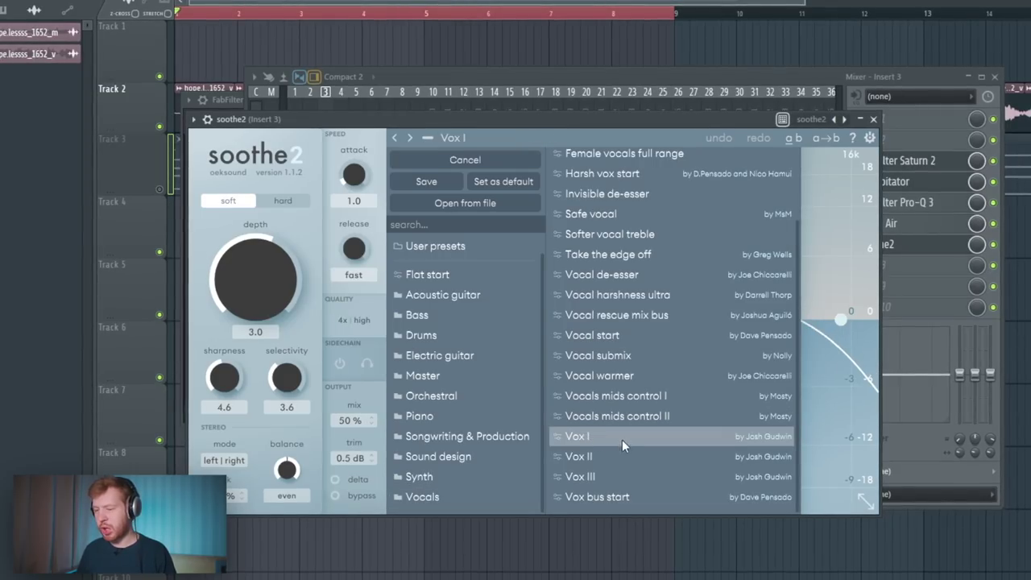
pyautogui.click(845, 295)
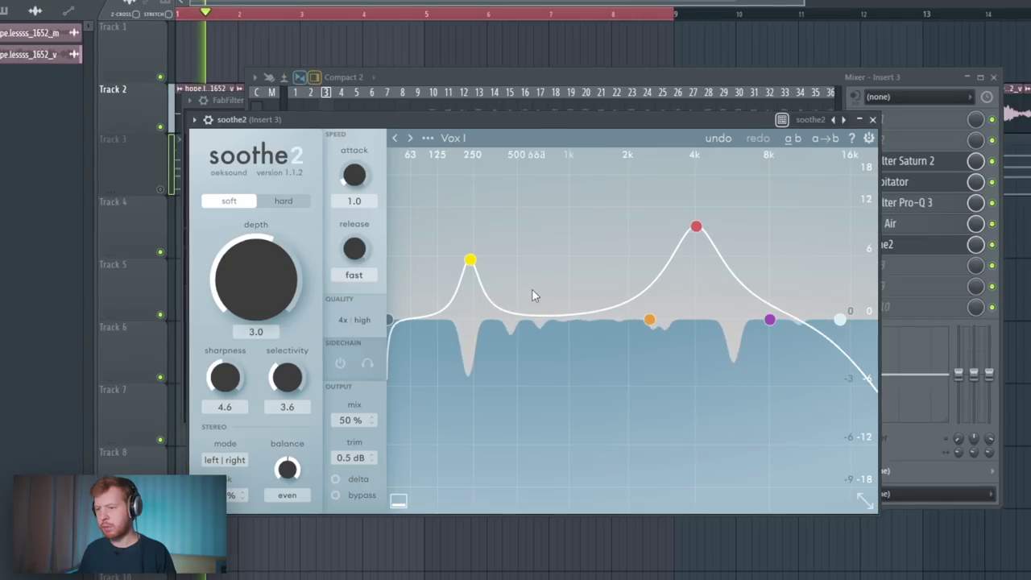
# Set soothe2's band 1 to about 478 Hz, 5.9 dB sensitivity and a Q of 0.3, and slightly raise the depth
pyautogui.moveTo(470, 259); pyautogui.dragTo(512, 266)
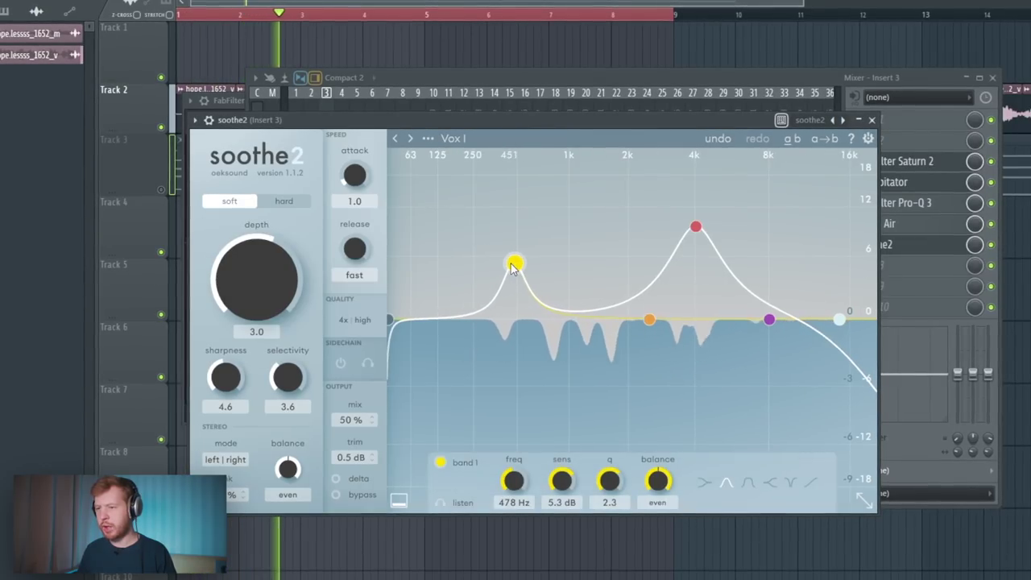
pyautogui.scroll(-8, 512, 266)
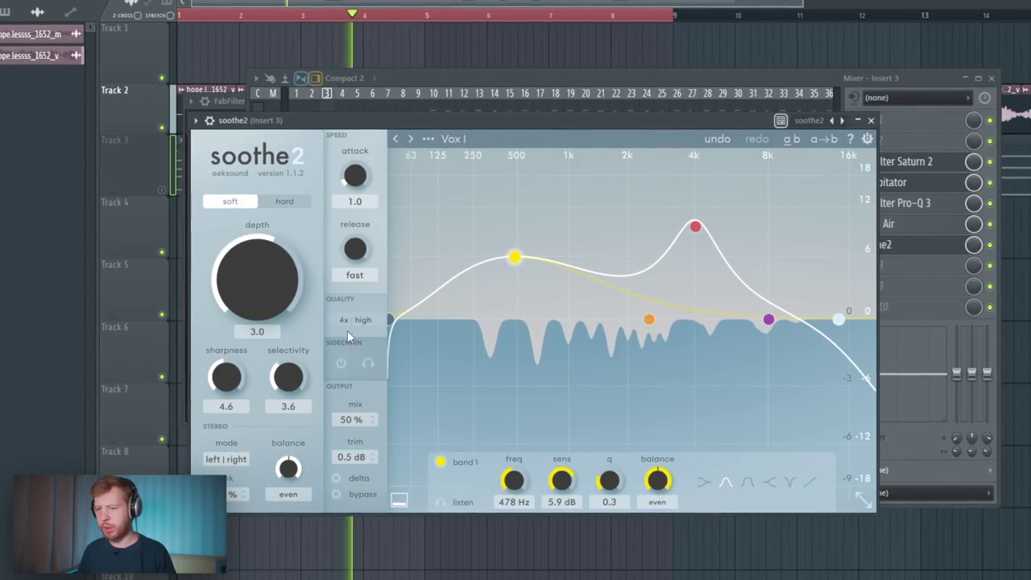
pyautogui.moveTo(270, 301); pyautogui.dragTo(275, 279)
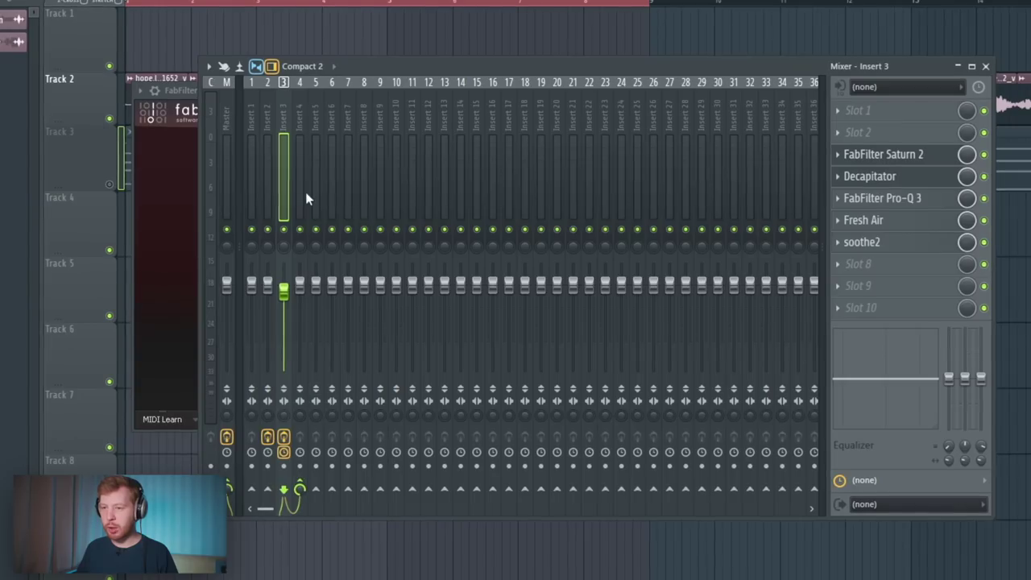
# Load ValhallaVintageVerb in slot 6 of Insert 4 with the Vocal Plate preset and lower Insert 4's volume while the vocal plays
pyautogui.click(345, 195)
pyautogui.click(863, 232)
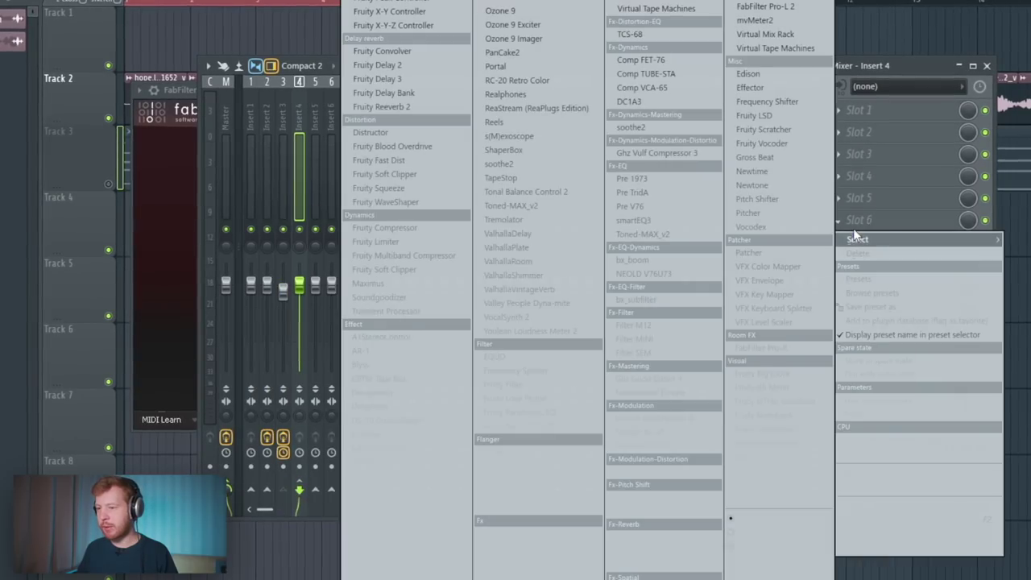
pyautogui.click(552, 290)
pyautogui.click(608, 434)
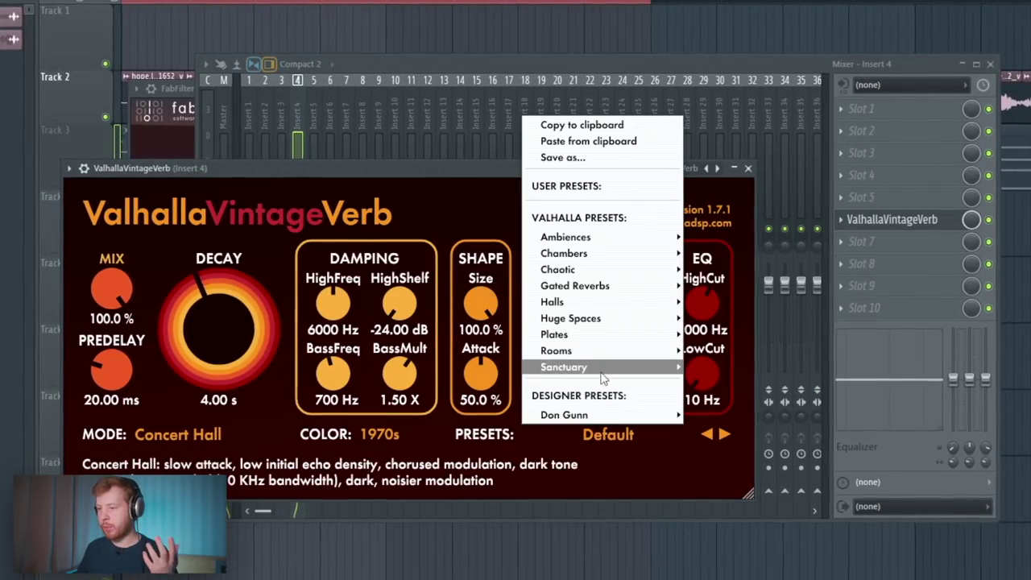
pyautogui.moveTo(603, 334)
pyautogui.click(749, 333)
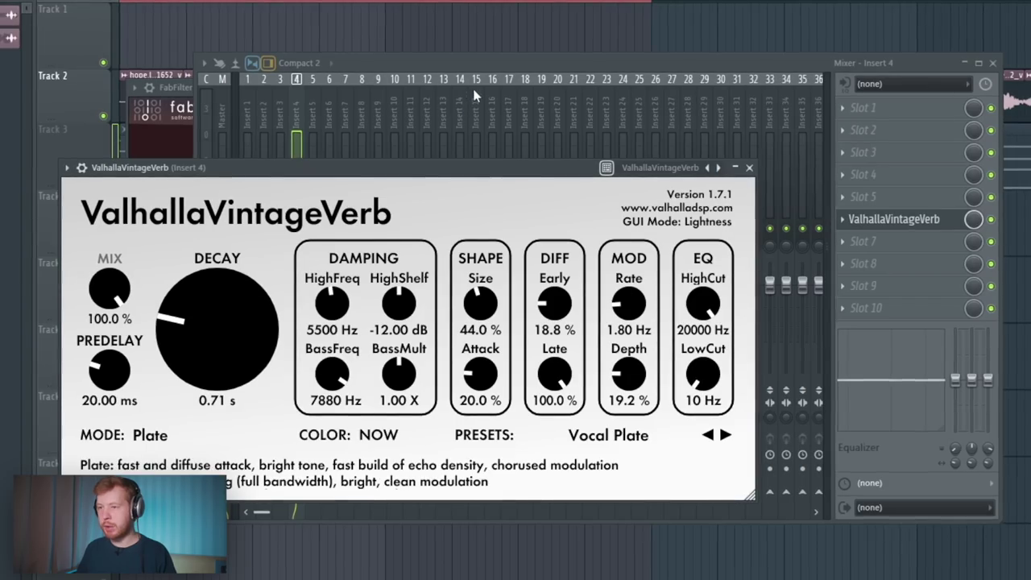
pyautogui.click(484, 68)
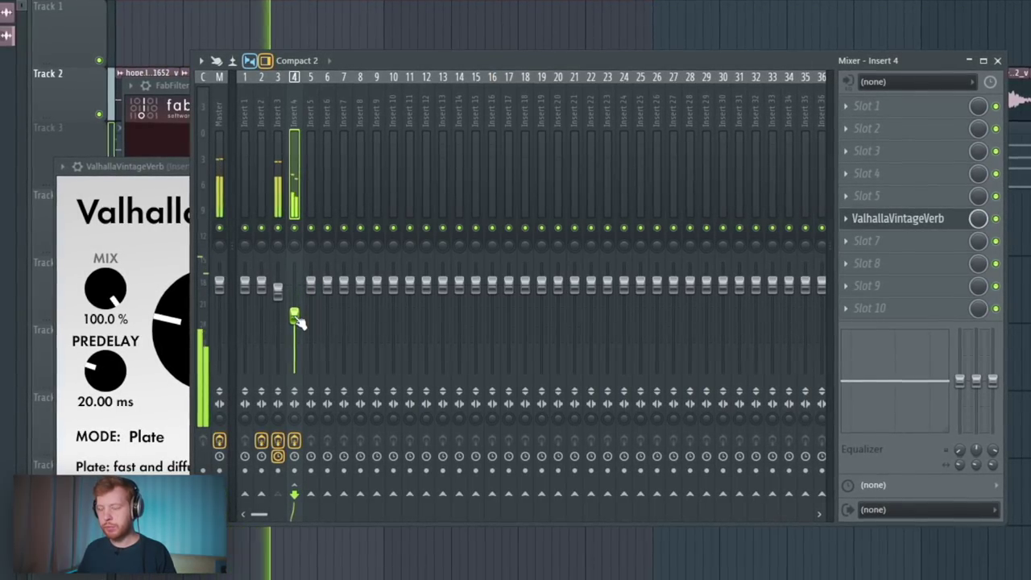
pyautogui.press('space')
# Send Insert 3 to Insert 5 and load ValhallaVintageVerb in Insert 5's slot 4 with the Bright Hall preset
pyautogui.click(277, 338)
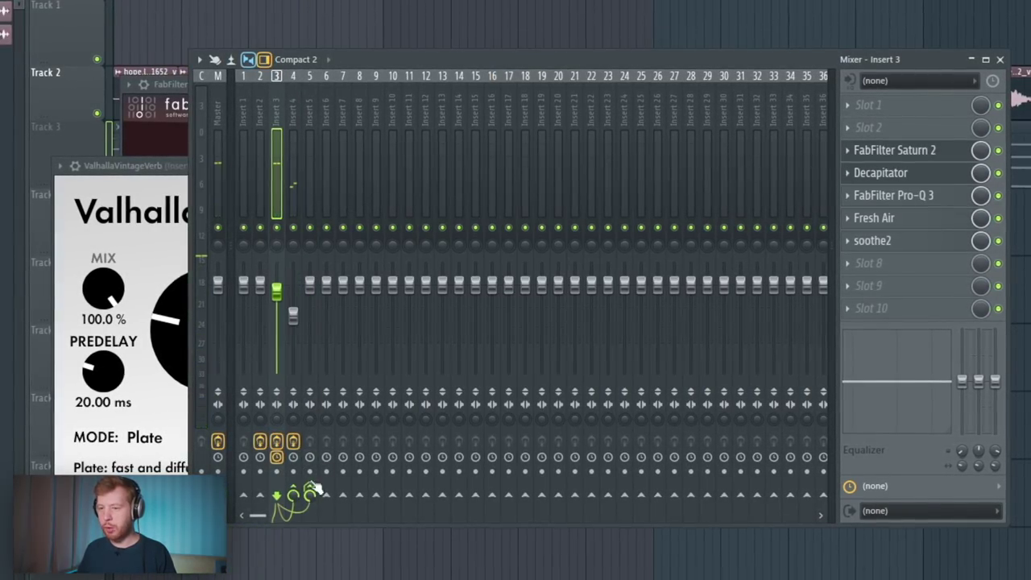
pyautogui.click(311, 103)
pyautogui.click(894, 172)
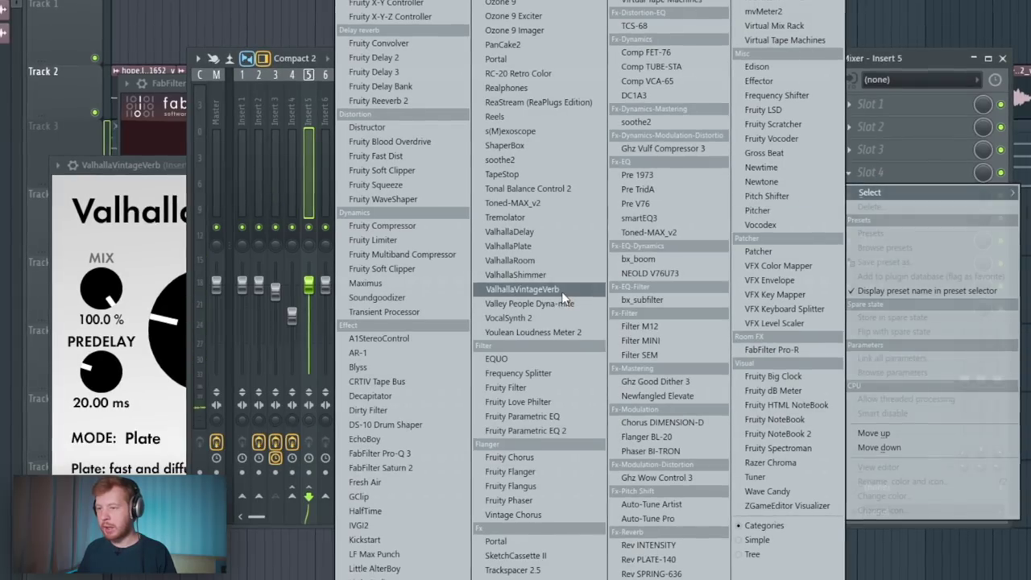
pyautogui.click(561, 292)
pyautogui.click(576, 435)
pyautogui.moveTo(564, 302)
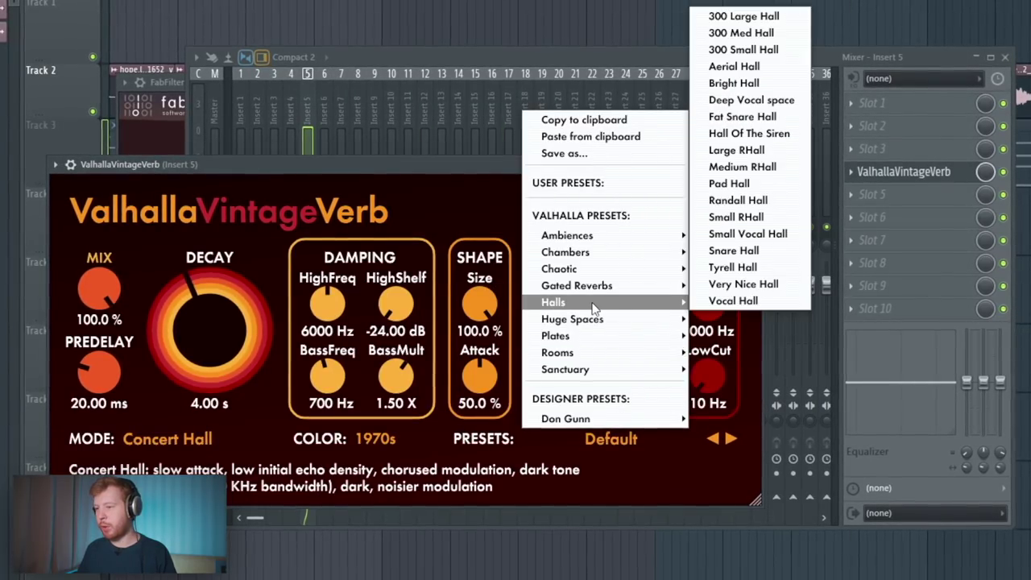
pyautogui.click(733, 83)
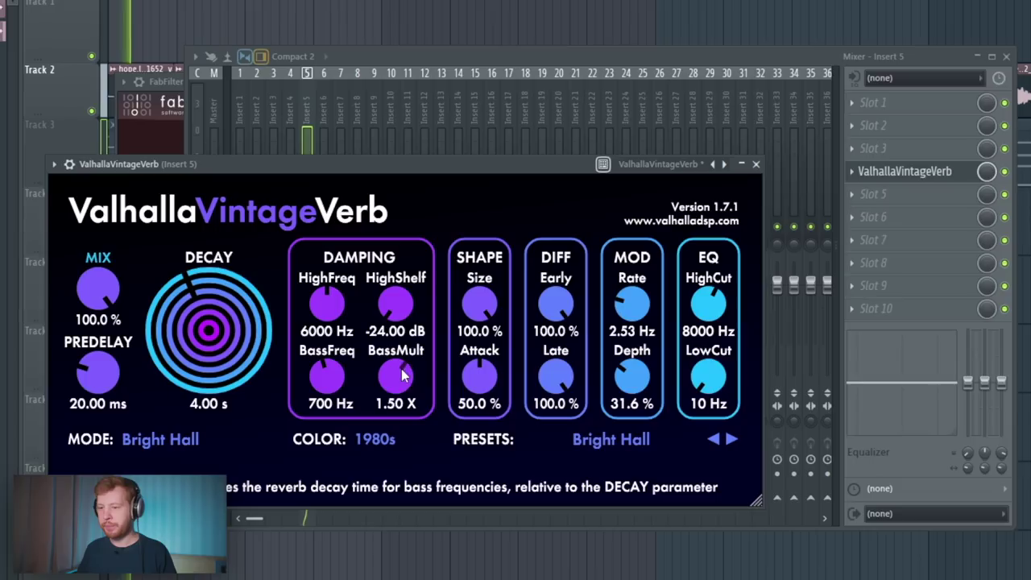
# Set the Bright Hall reverb's BassMult to 0.25 X and LowCut to 390 Hz, and lower Insert 5's volume
pyautogui.moveTo(401, 374); pyautogui.dragTo(338, 546)
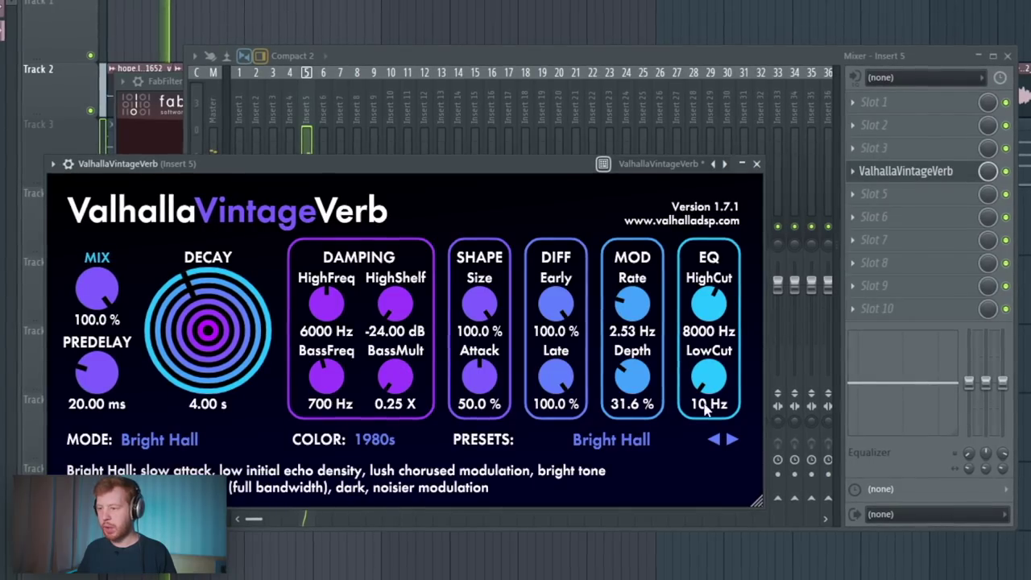
pyautogui.moveTo(709, 391); pyautogui.dragTo(716, 345)
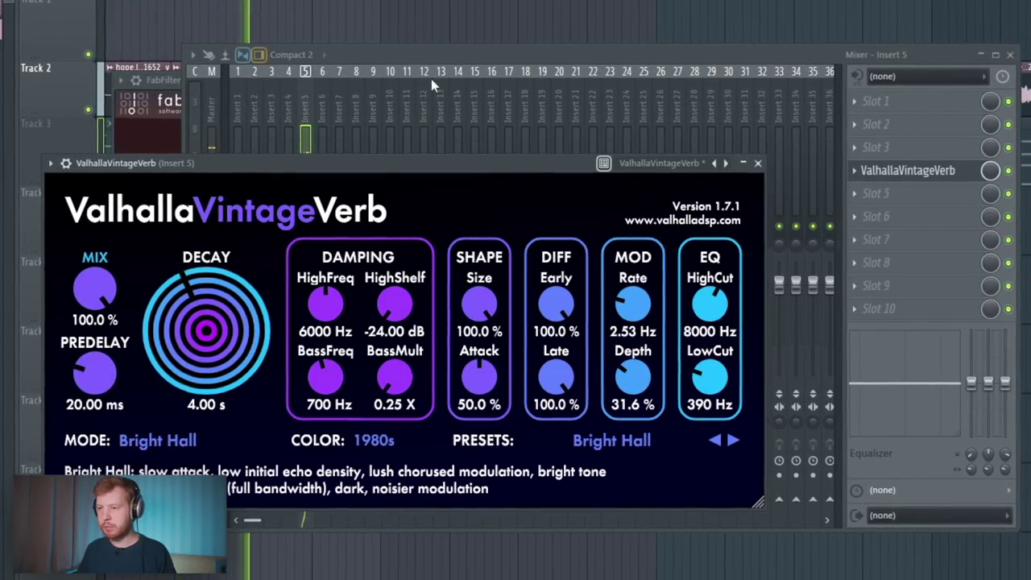
pyautogui.click(386, 158)
pyautogui.moveTo(305, 285); pyautogui.dragTo(305, 326)
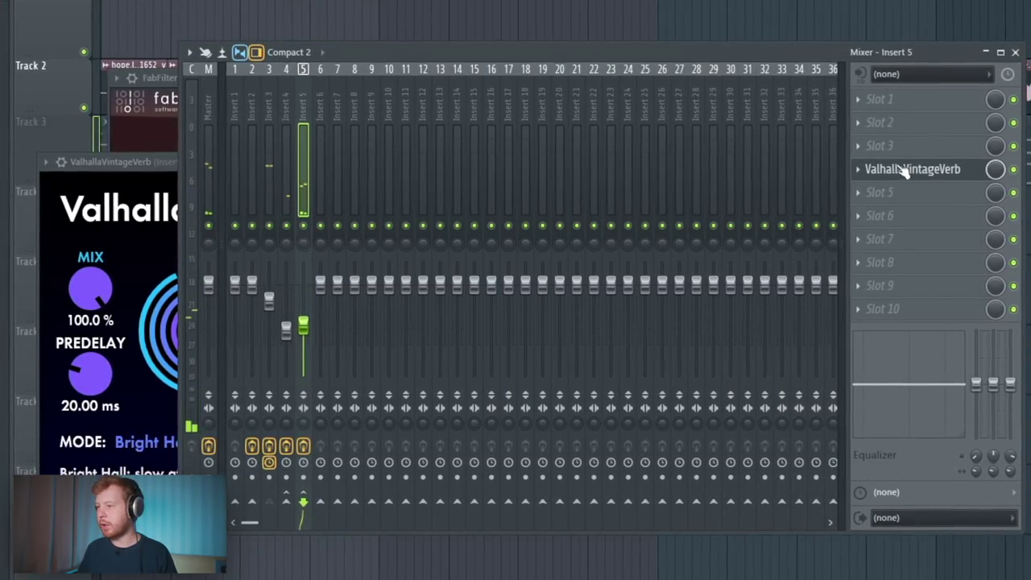
# Load EchoBoy in slot 2 of Insert 5, ahead of the reverb, and set its mode to Ping-Pong
pyautogui.rightClick(903, 169)
pyautogui.moveTo(882, 142)
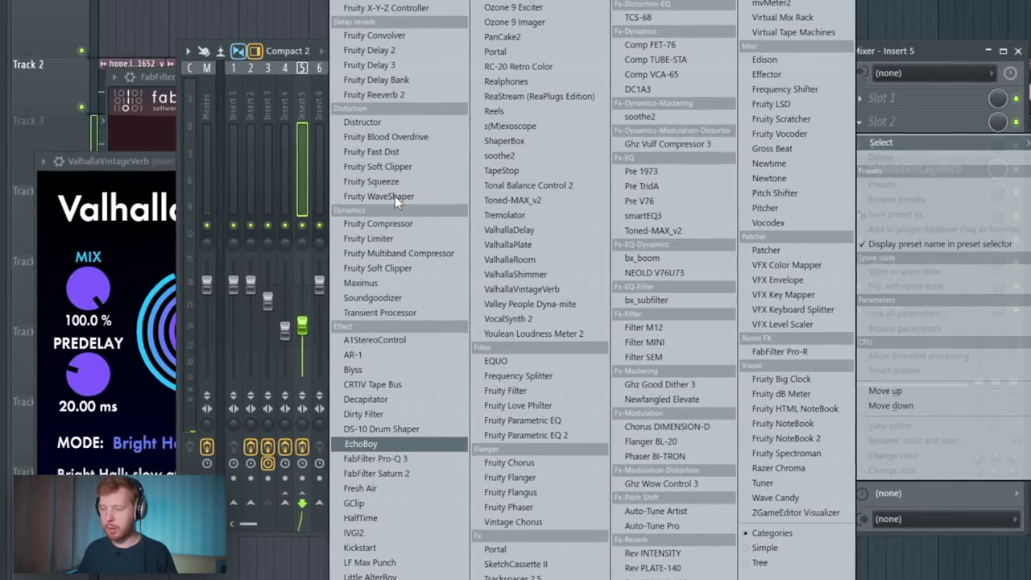
pyautogui.press('Return')
pyautogui.moveTo(342, 113); pyautogui.dragTo(428, 105)
pyautogui.click(529, 326)
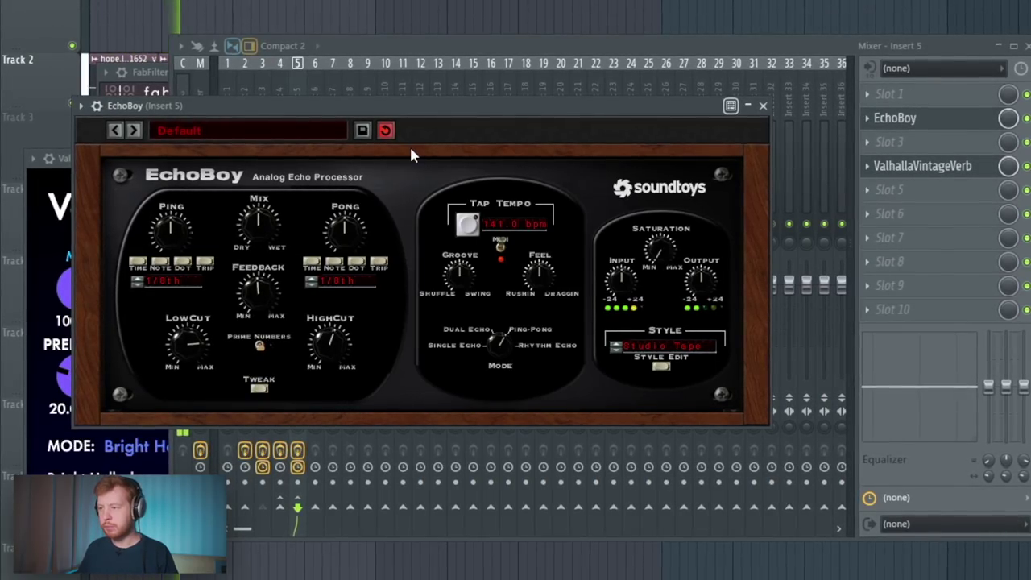
pyautogui.click(439, 55)
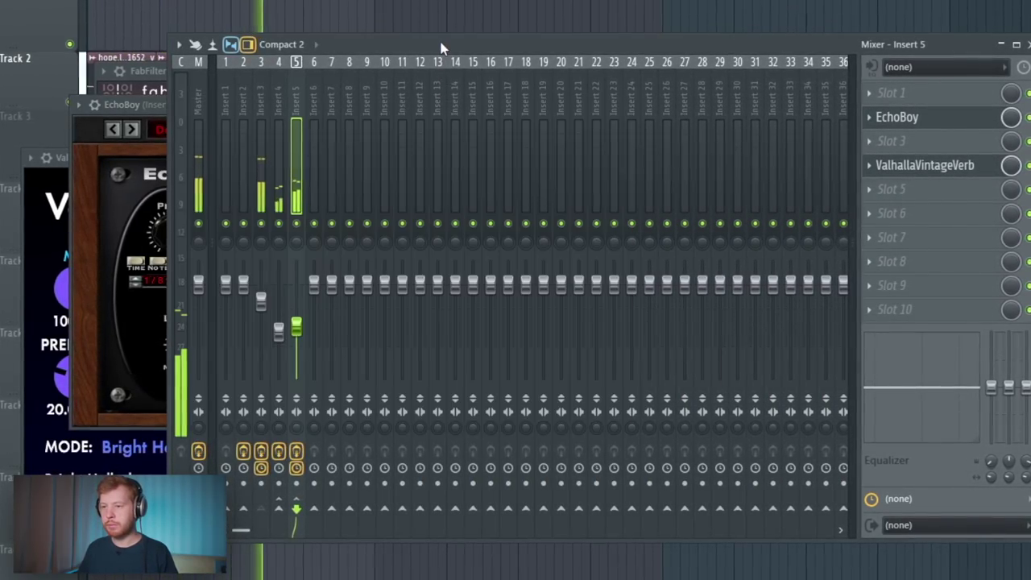
# Route the vocal on Insert 3 and the reverb sends on Inserts 4 and 5 to Insert 6 instead of the master
pyautogui.click(262, 127)
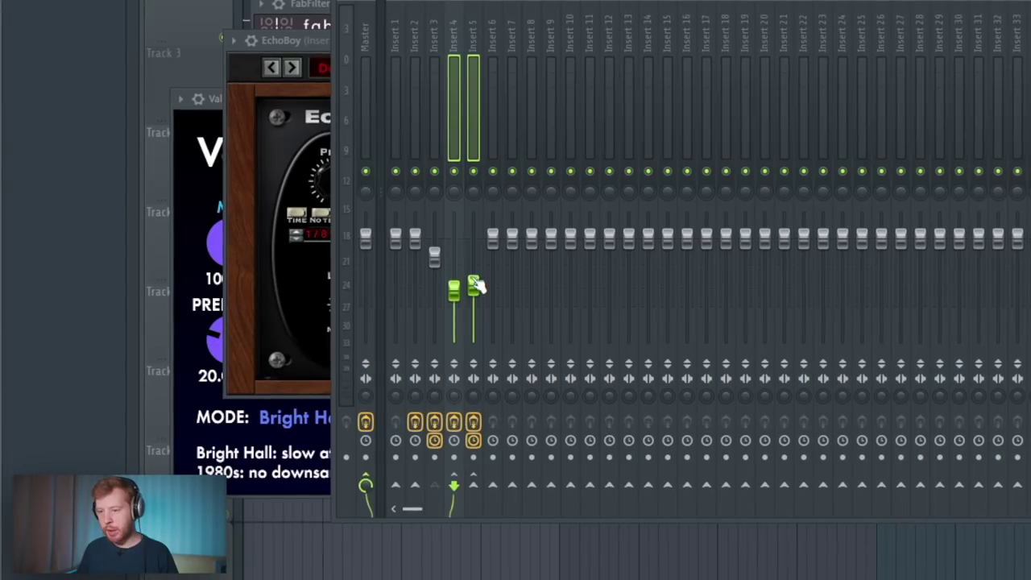
pyautogui.rightClick(498, 491)
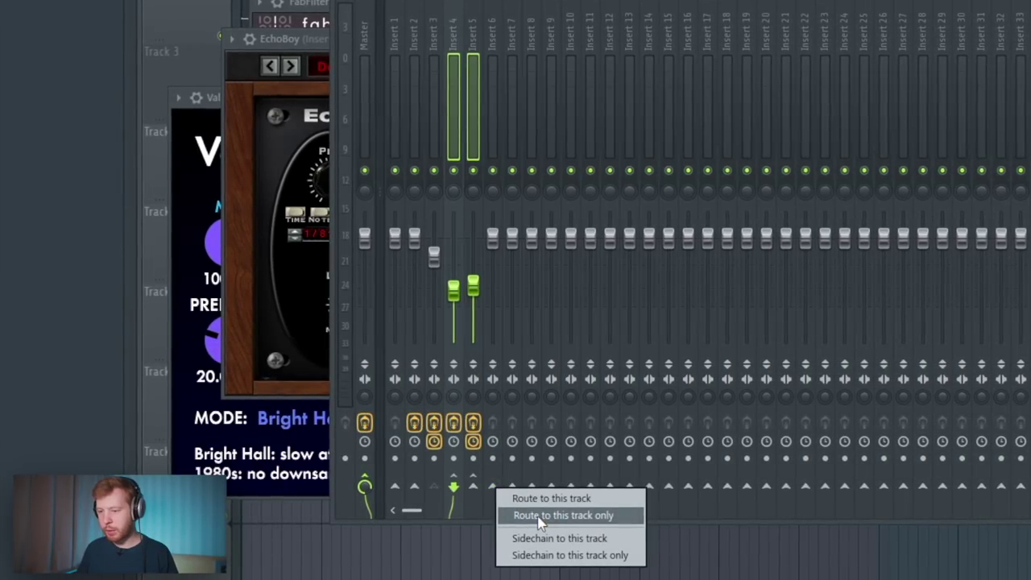
pyautogui.click(540, 516)
pyautogui.click(433, 31)
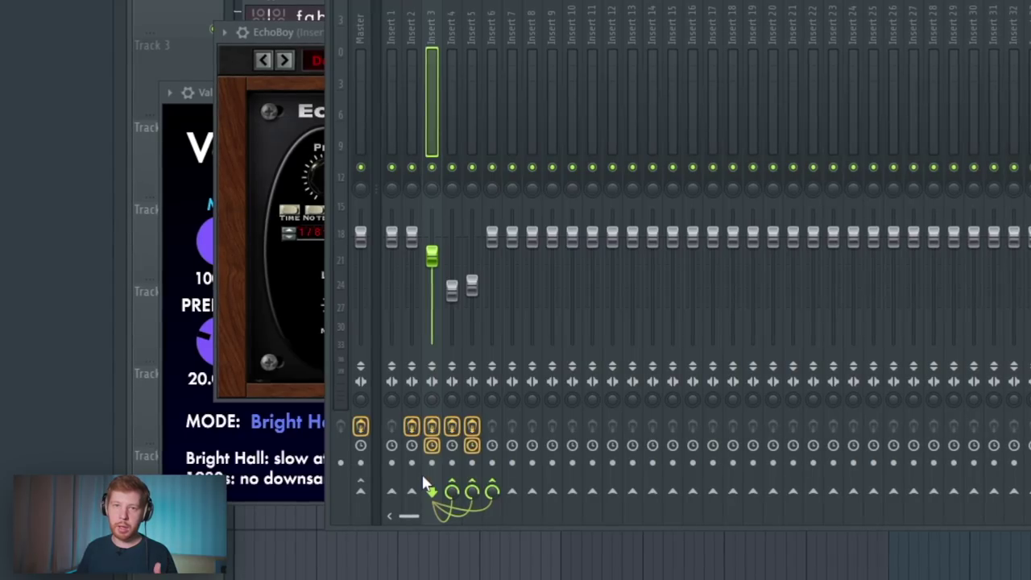
pyautogui.click(455, 45)
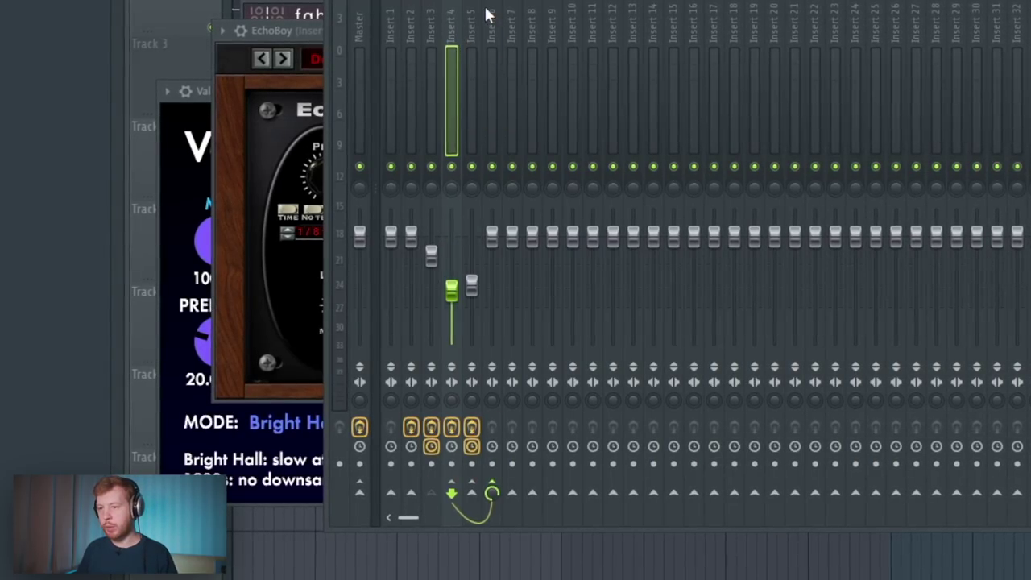
pyautogui.click(487, 15)
pyautogui.click(477, 20)
pyautogui.click(495, 26)
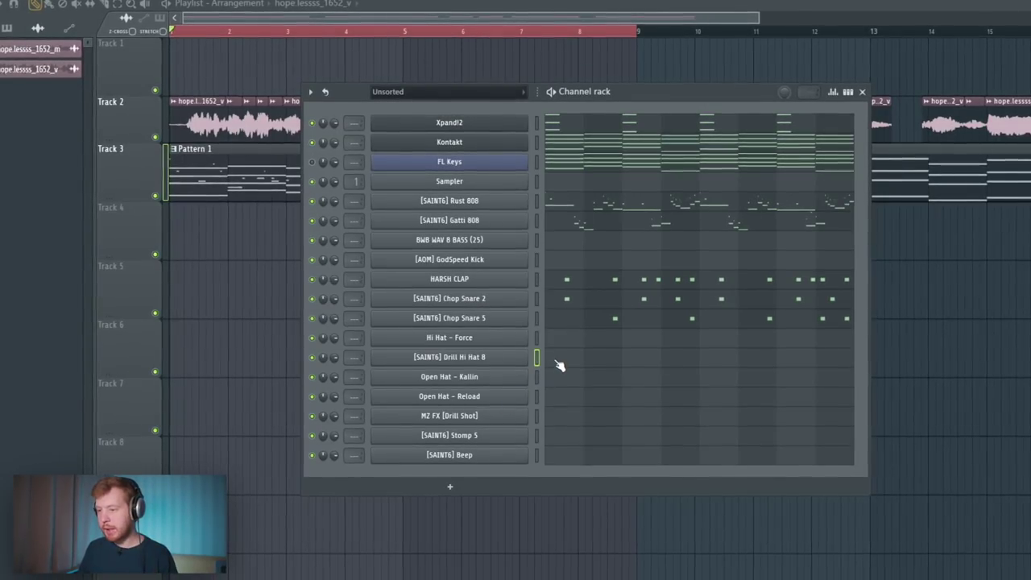
# Program C5 notes for Drill Hi Hat 8 across bars 1 and 2, with a four-note falling-velocity roll late in bar 1
pyautogui.click(557, 361)
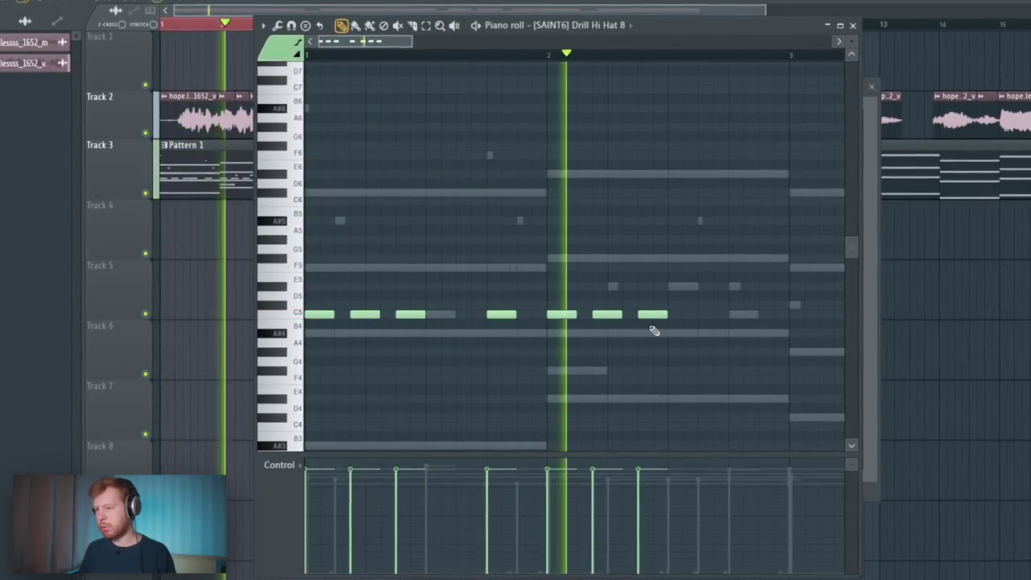
pyautogui.press('space')
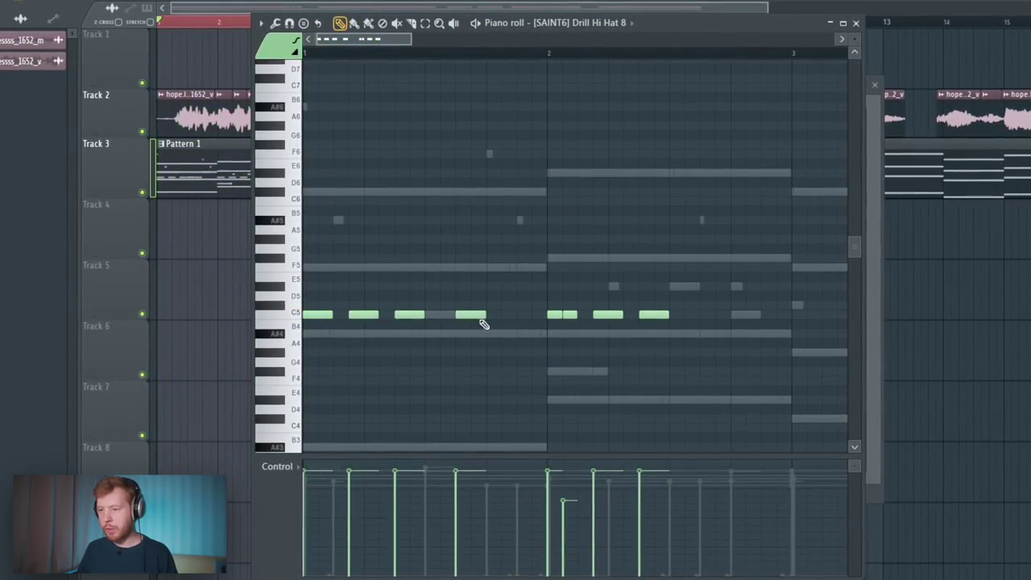
pyautogui.click(498, 2)
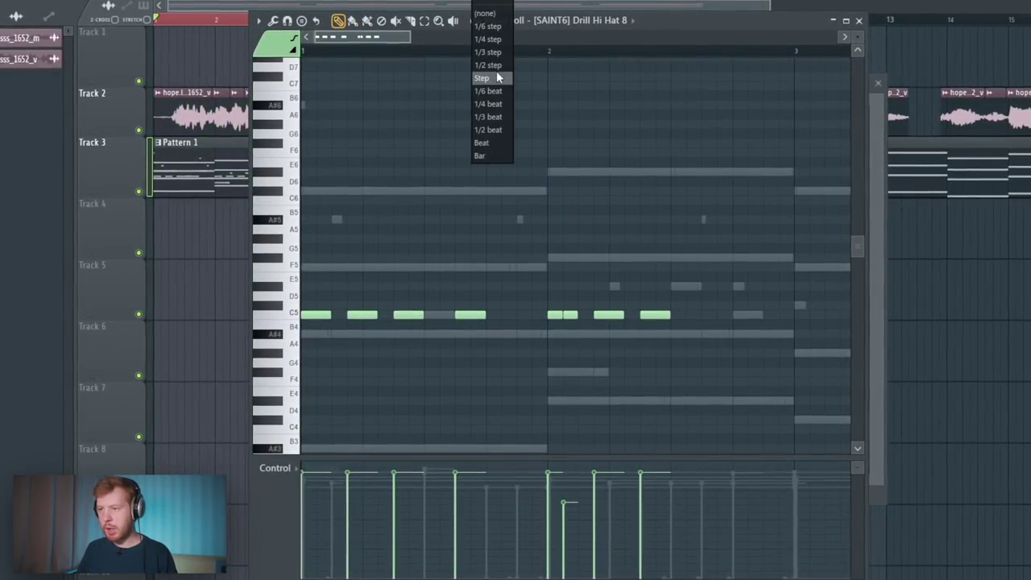
pyautogui.click(497, 76)
pyautogui.click(498, 3)
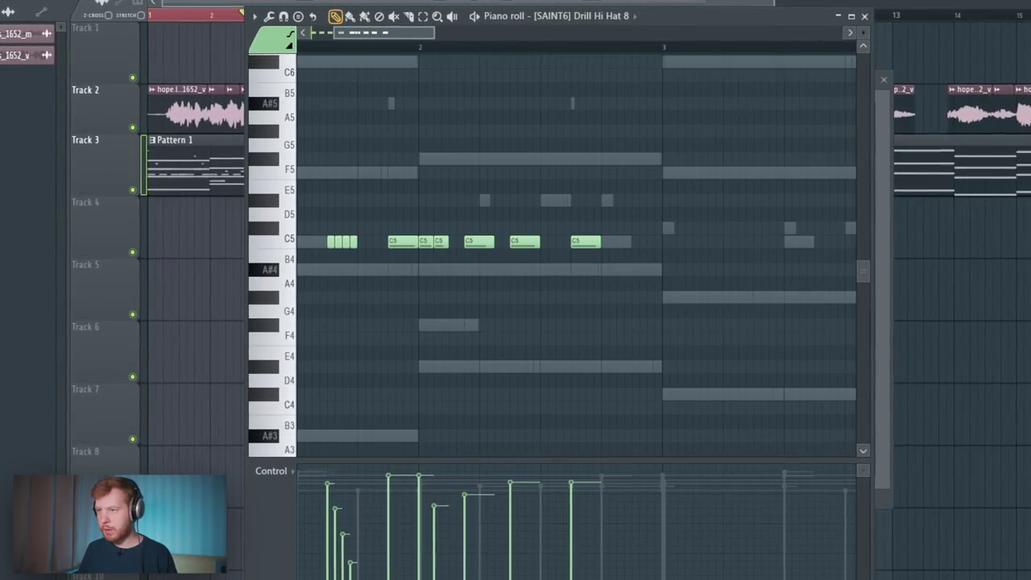
# Set the snap to 1/2 step, chop the hi-hat note past mid-bar 2 into a fast falling-velocity roll, and add a C5 note near the bar's end
pyautogui.click(493, 2)
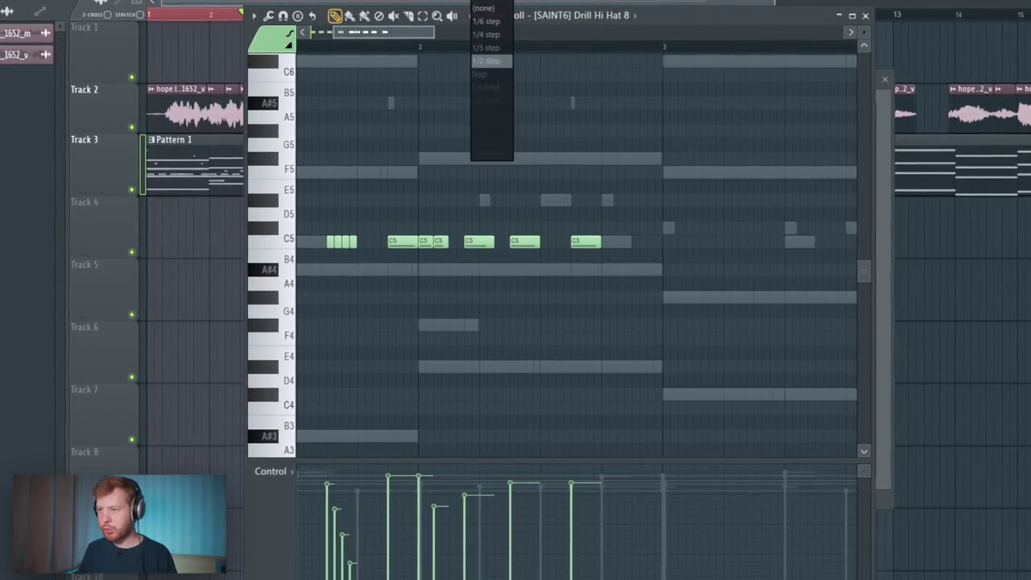
pyautogui.click(498, 64)
pyautogui.click(585, 240)
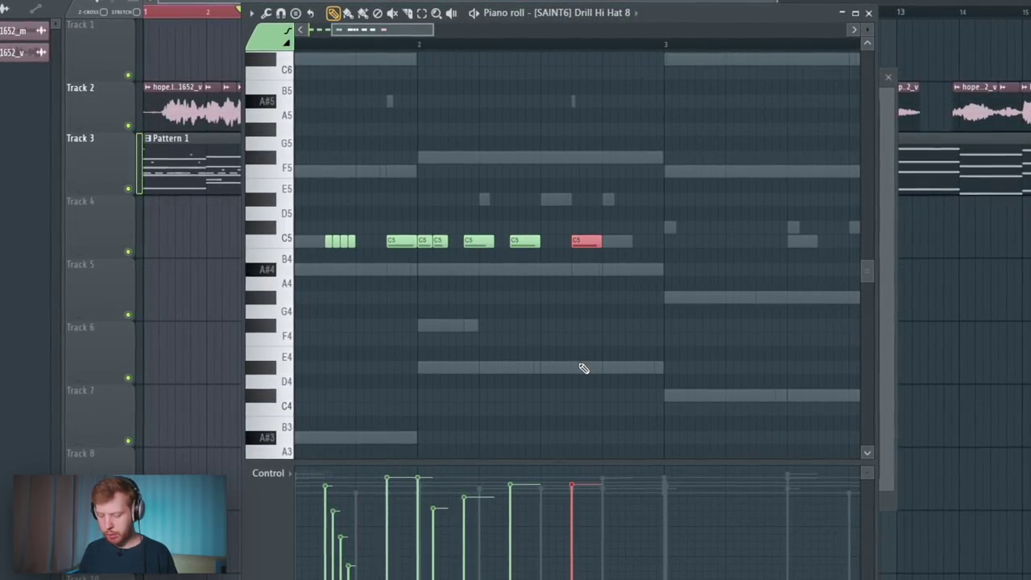
pyautogui.scroll(3, 583, 368)
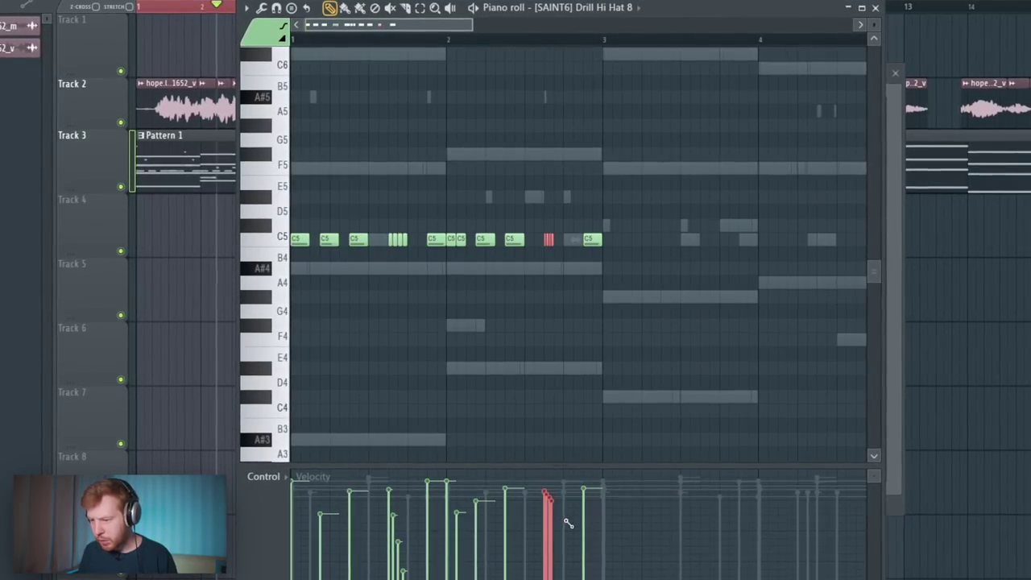
# Duplicate the two-bar Drill Hi Hat 8 pattern through bar 8, adding an extra C5 note late in bar 4
pyautogui.scroll(3, 561, 467)
pyautogui.scroll(-5, 518, 287)
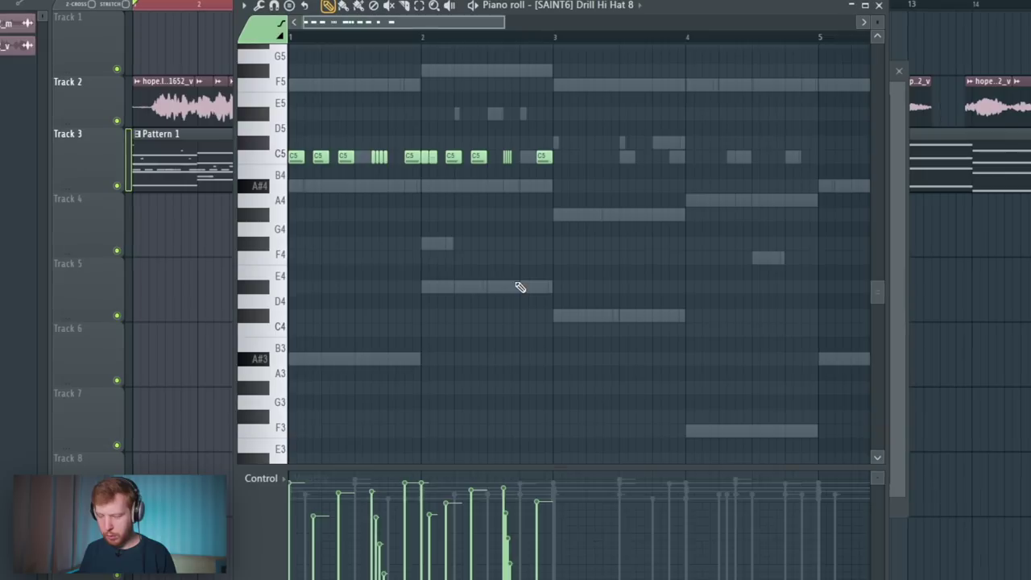
pyautogui.hotkey('ctrl', 'b')
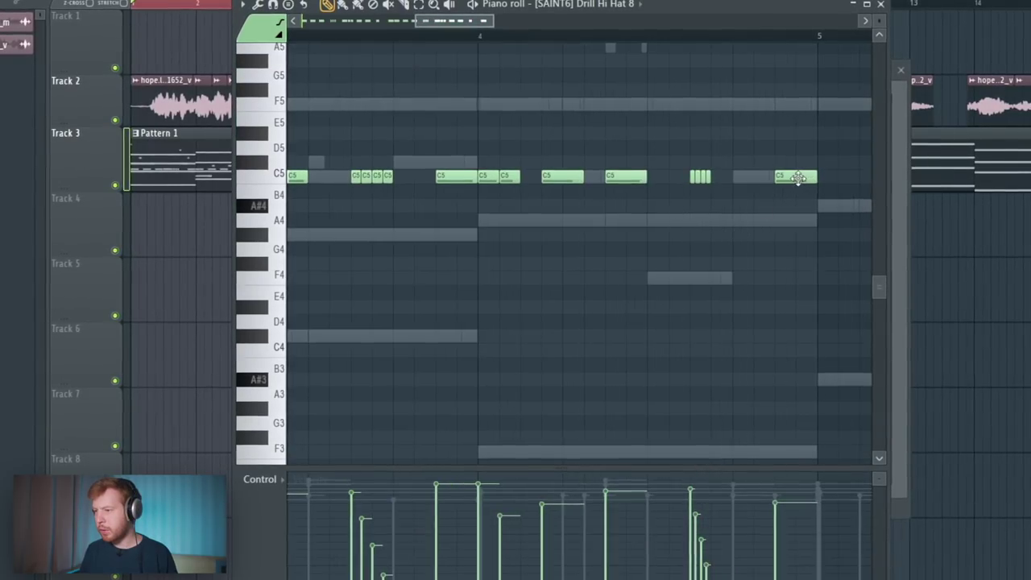
pyautogui.click(750, 177)
pyautogui.scroll(-2, 606, 258)
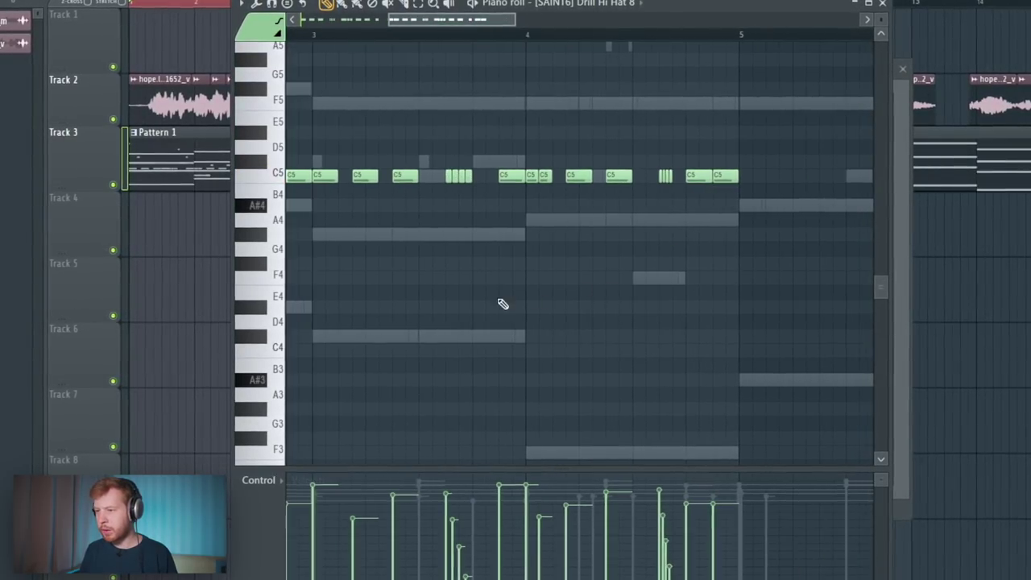
pyautogui.keyDown('ctrl'); pyautogui.rightClick(466, 348); pyautogui.keyUp('ctrl')
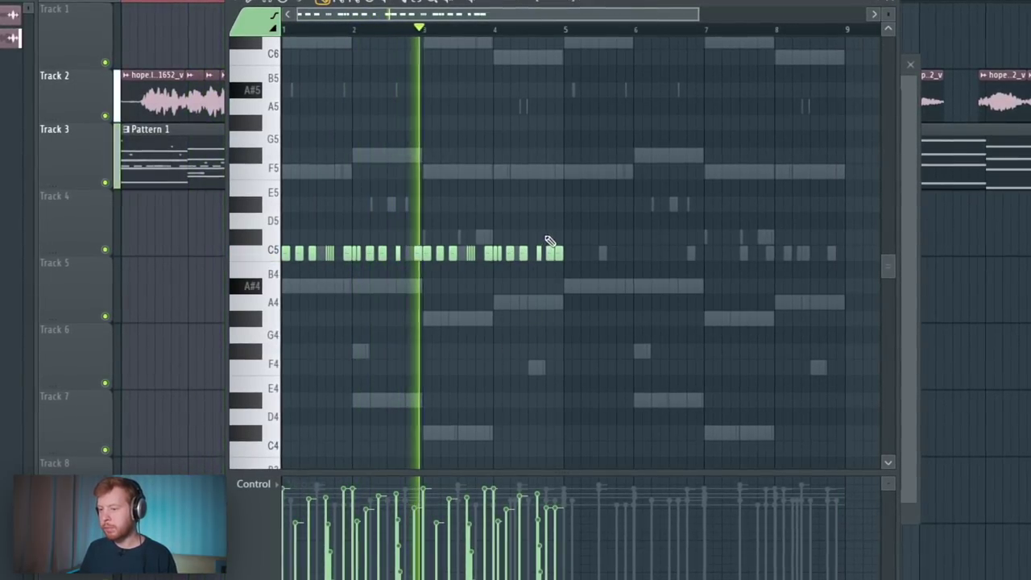
pyautogui.scroll(4, 552, 242)
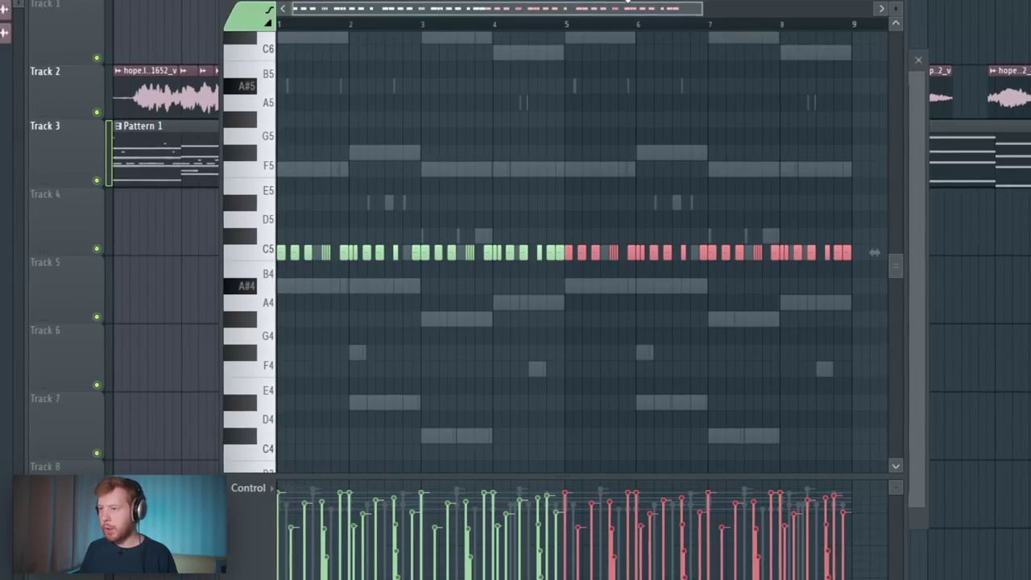
# Program C5 notes for Hi Hat - Force across bars 1 and 2, with a G4 note in the middle of bar 2
pyautogui.click(599, 21)
pyautogui.click(596, 222)
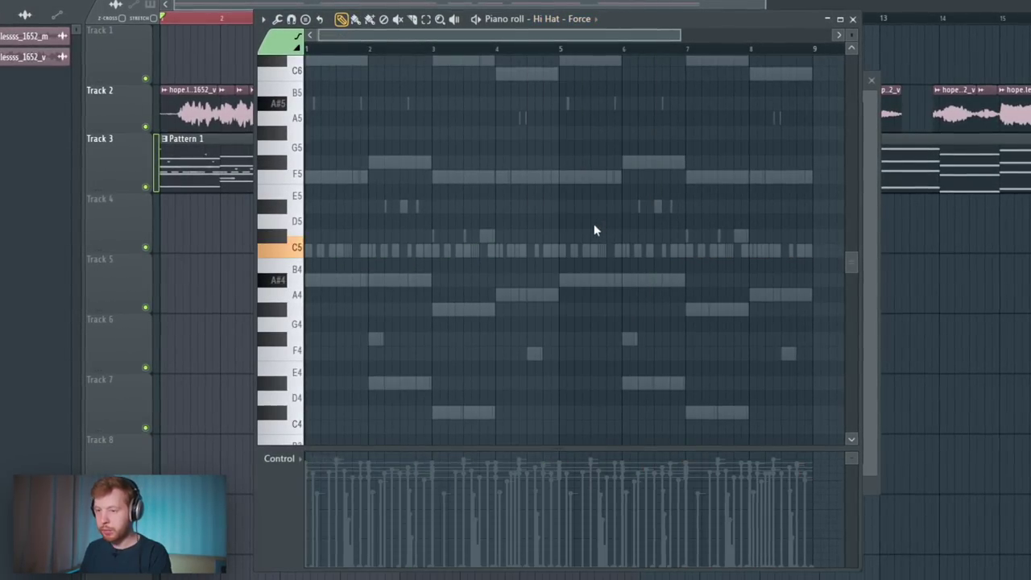
pyautogui.scroll(5, 367, 281)
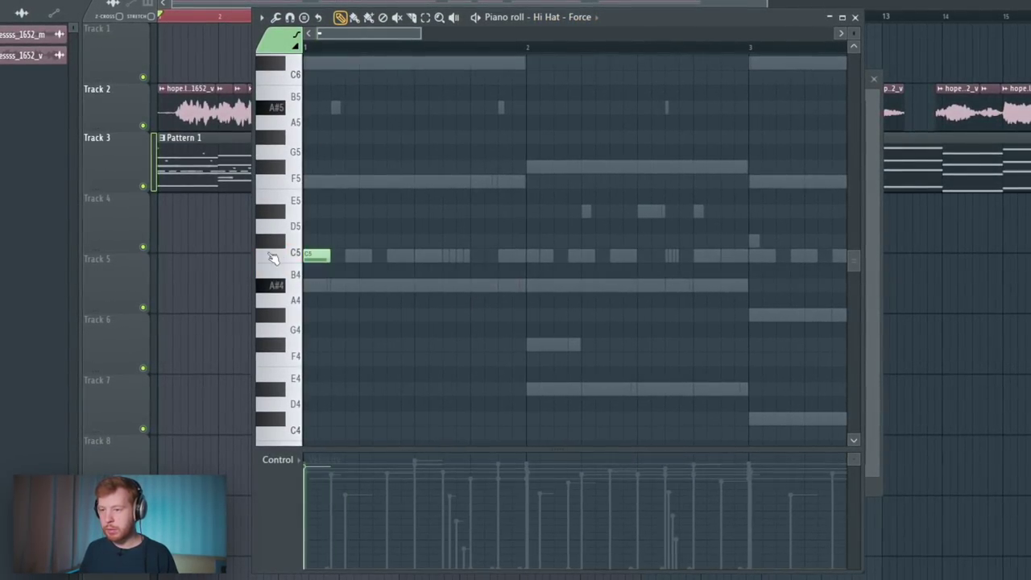
pyautogui.click(519, 326)
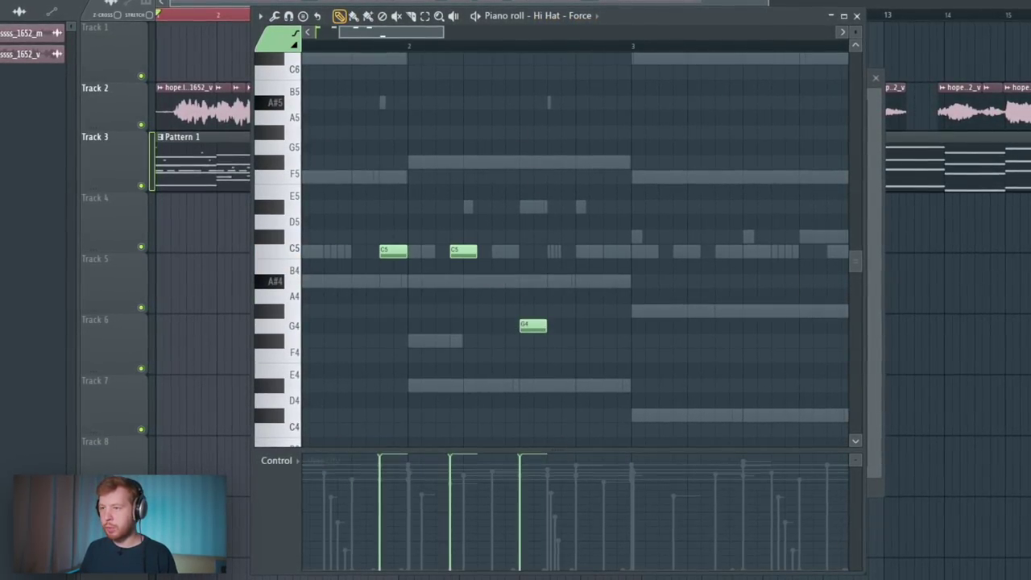
# Set the snap to 1/4 step, chop the G4 note into a falling-velocity roll, and repeat the Hi Hat - Force pattern through bar 8
pyautogui.click(493, 1)
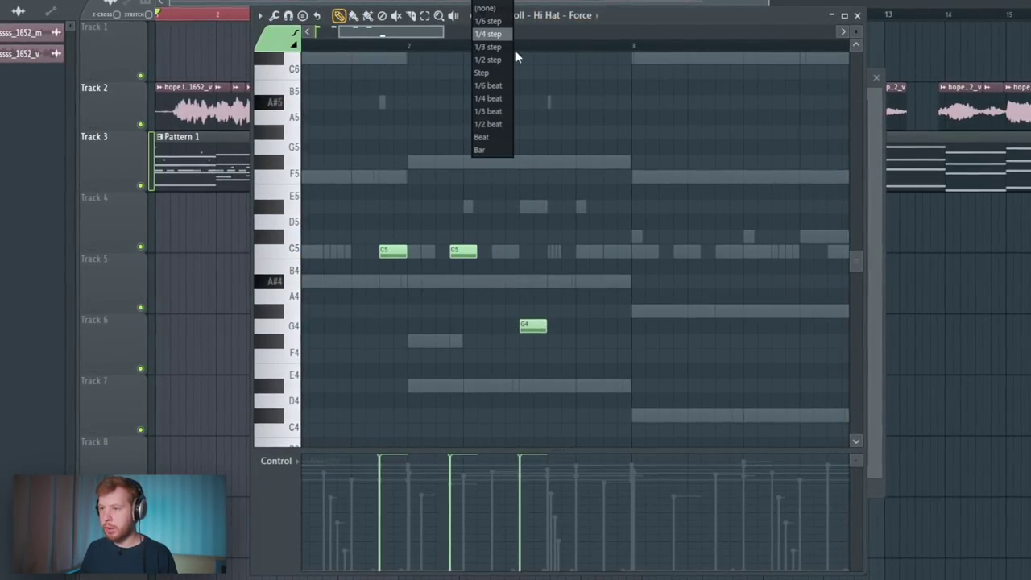
pyautogui.click(498, 35)
pyautogui.moveTo(621, 245); pyautogui.dragTo(613, 274)
pyautogui.hotkey('ctrl', 'u')
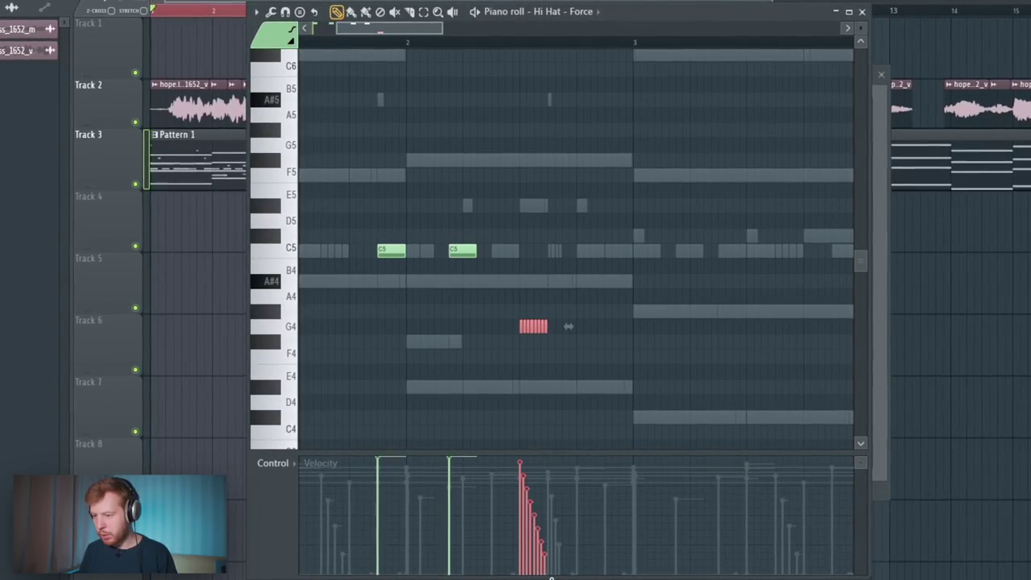
pyautogui.press('space')
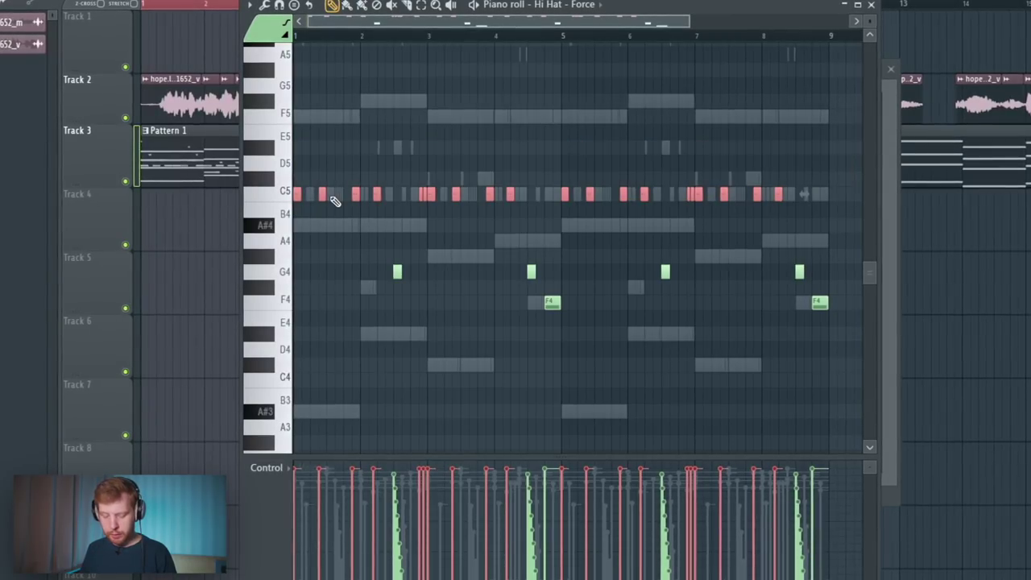
# Slightly randomize the panning of the selected C5 notes of Hi Hat - Force using the randomizer's levels
pyautogui.hotkey('alt', 'r')
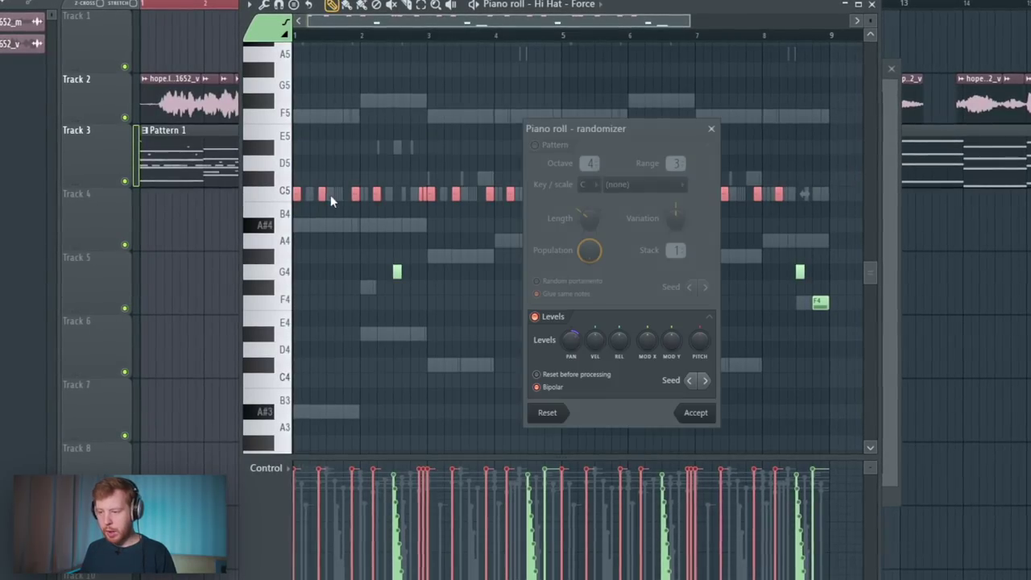
pyautogui.moveTo(571, 340); pyautogui.dragTo(570, 377)
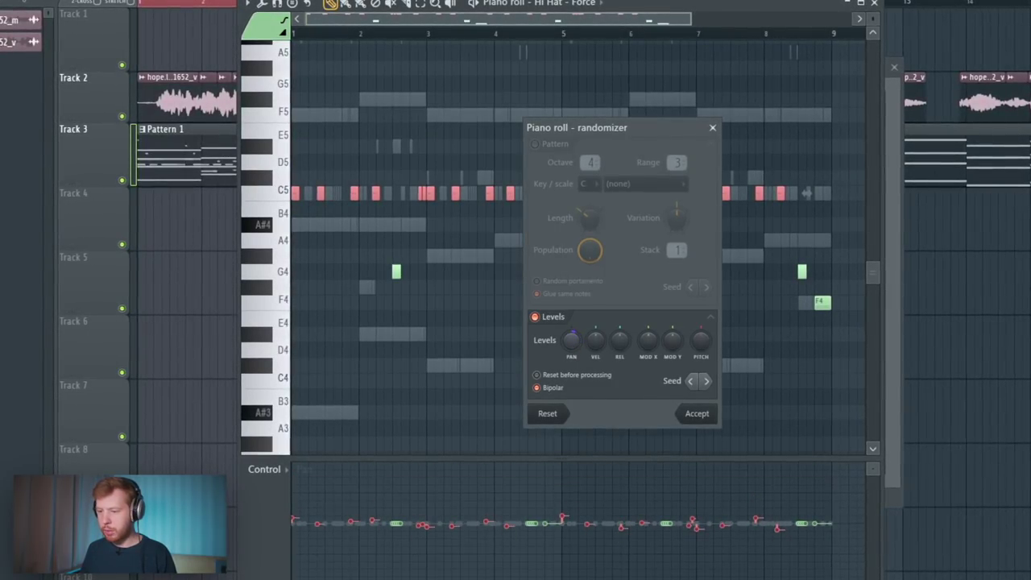
pyautogui.press('space')
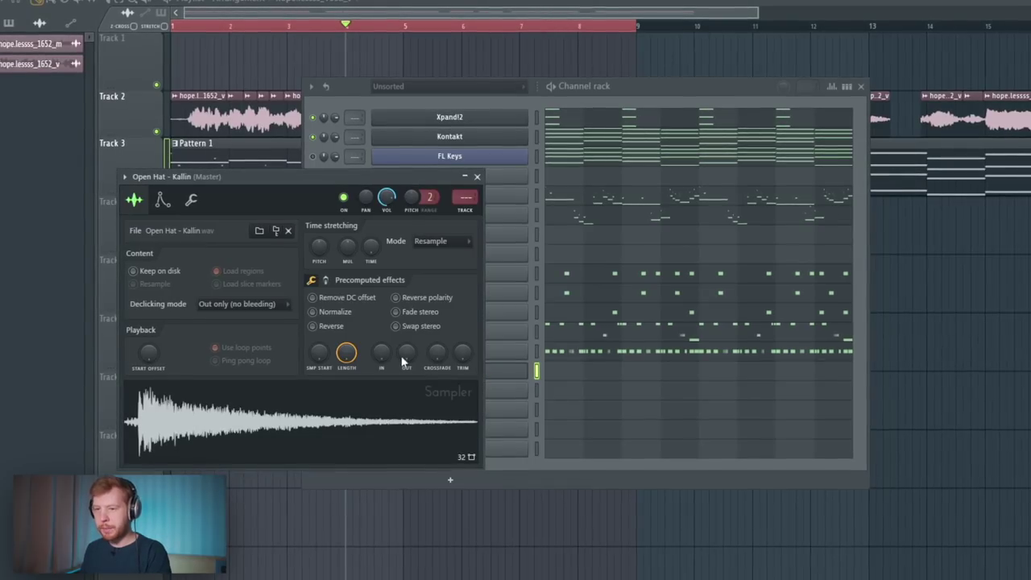
# Shape the volume envelope of Open Hat - Kallin with full hold and a short release, and add a C5 note mid-bar 3
pyautogui.click(163, 198)
pyautogui.moveTo(161, 325); pyautogui.dragTo(205, 351)
pyautogui.moveTo(398, 311); pyautogui.dragTo(398, 346)
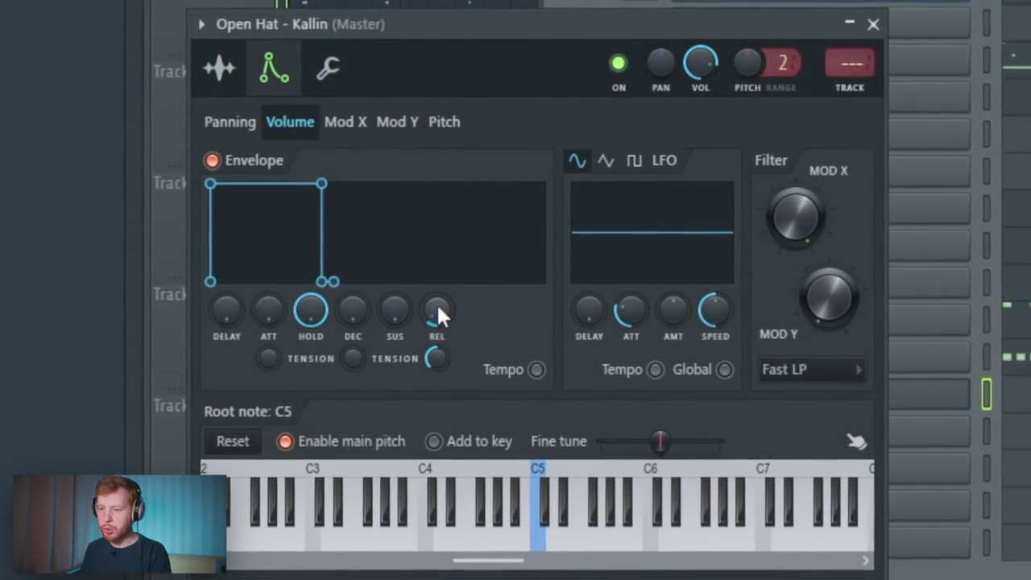
pyautogui.click(874, 23)
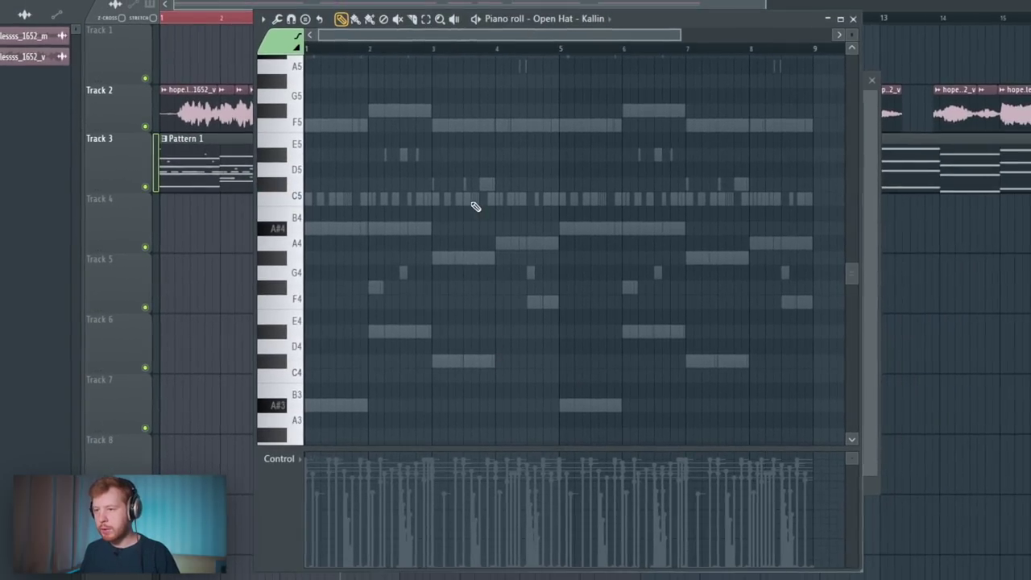
pyautogui.click(476, 199)
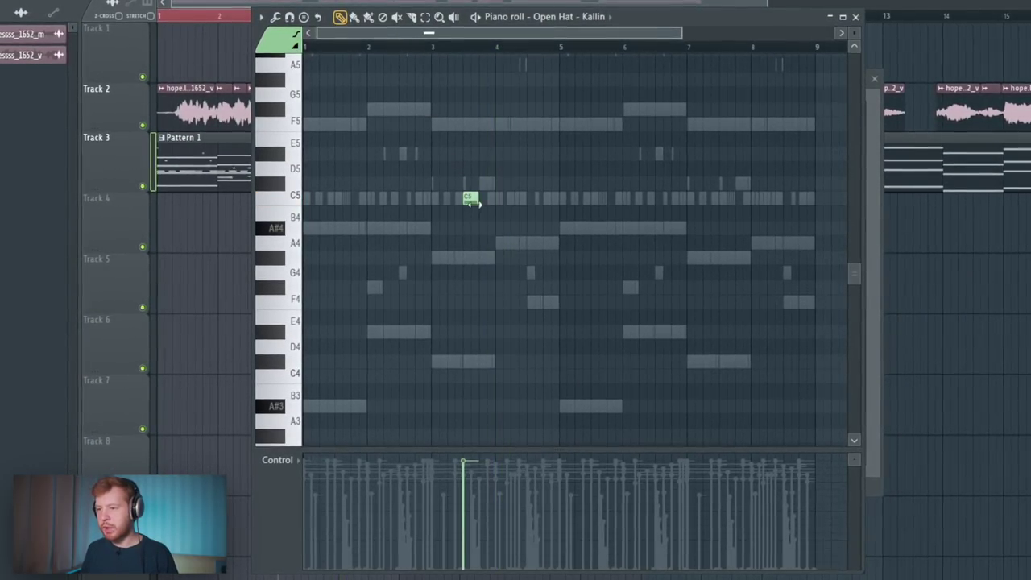
pyautogui.press('space')
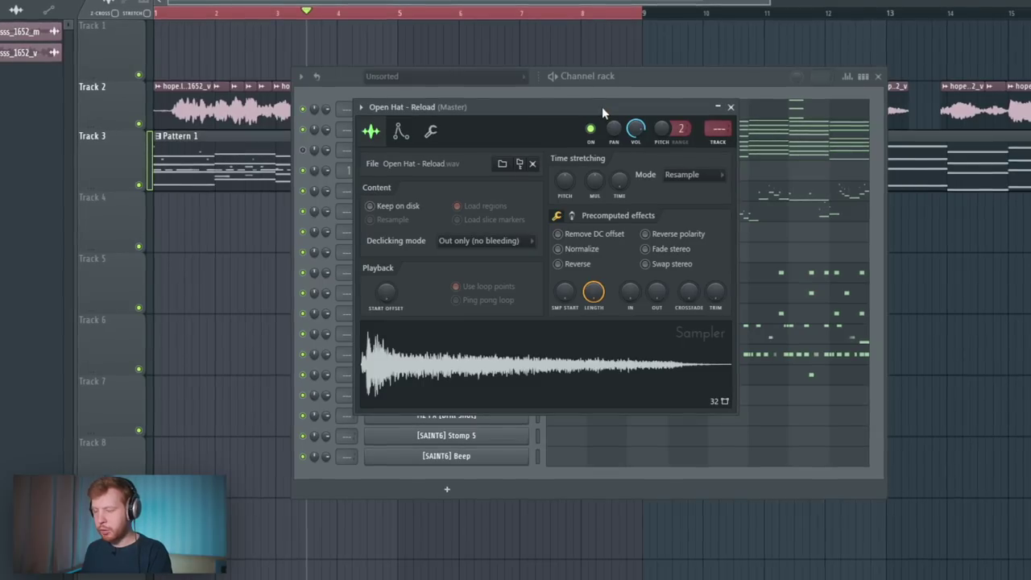
# Add C5 notes for Open Hat - Reload at the end of bar 1 and just before the middle of bar 4
pyautogui.click(401, 131)
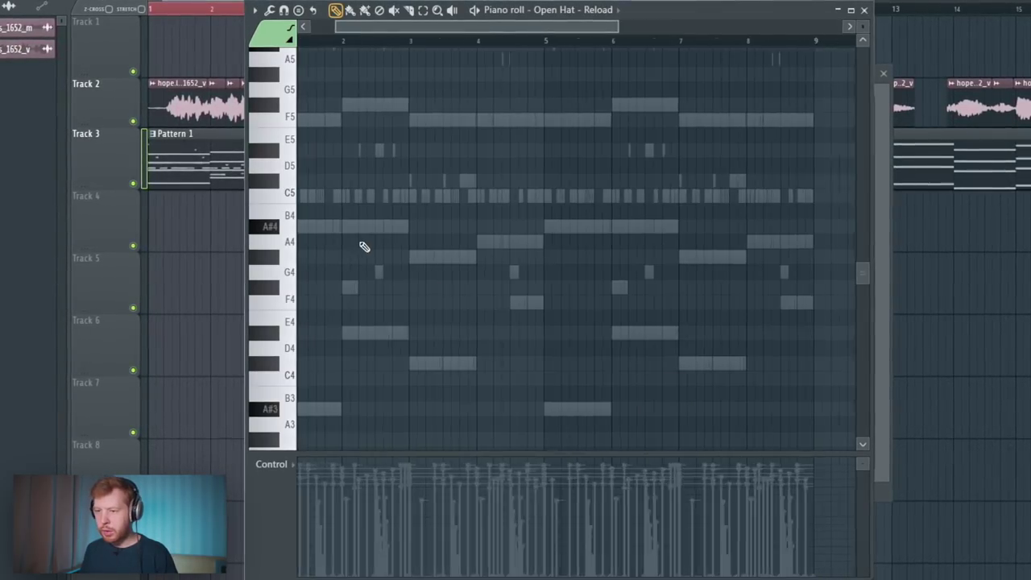
pyautogui.scroll(2, 361, 247)
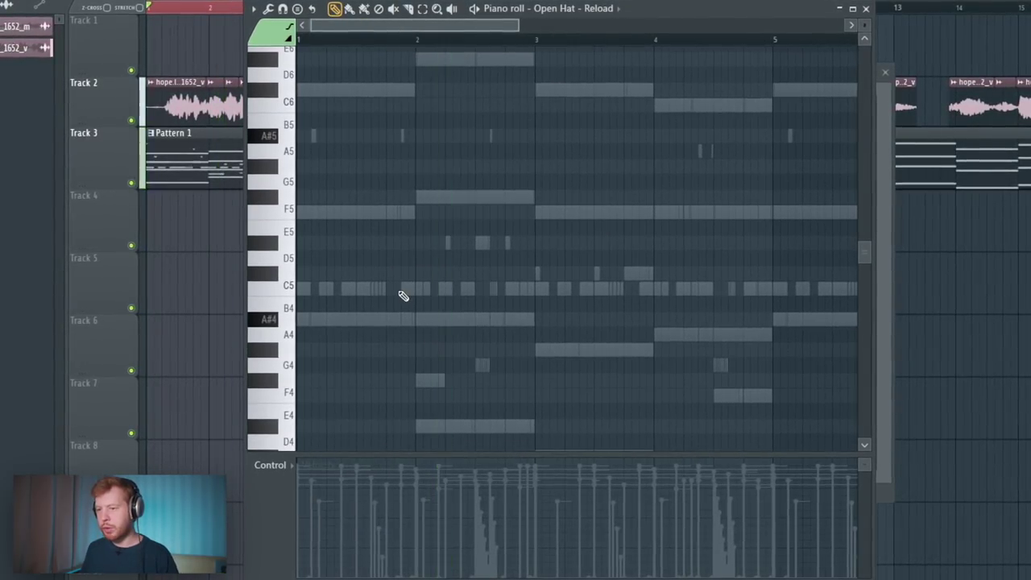
pyautogui.press('space')
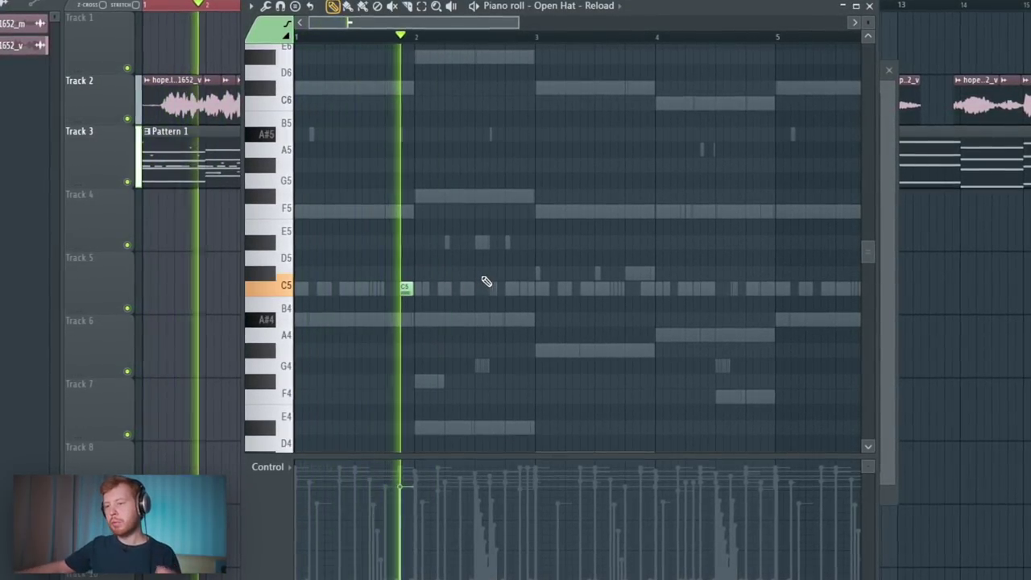
pyautogui.click(707, 287)
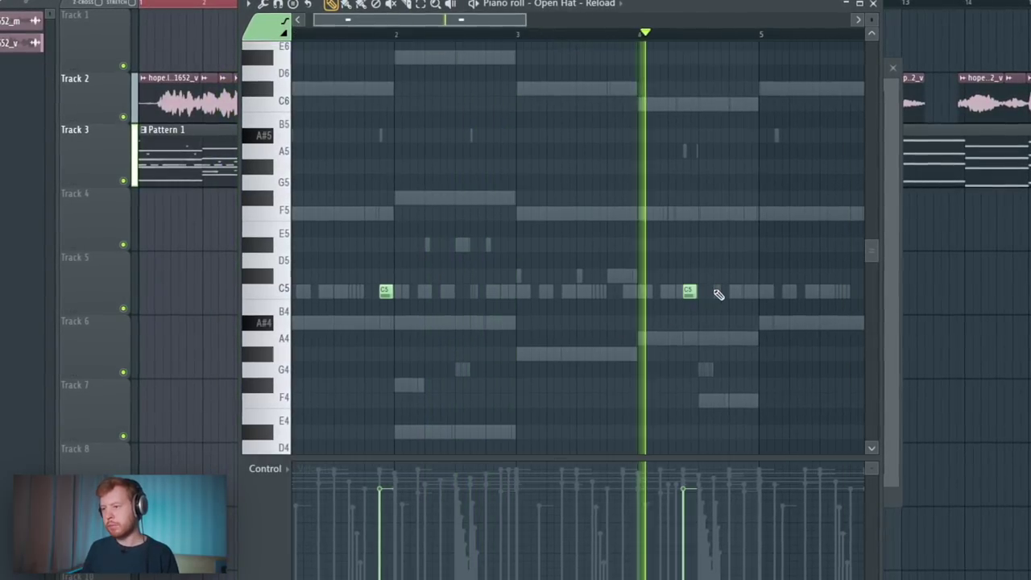
pyautogui.press('space')
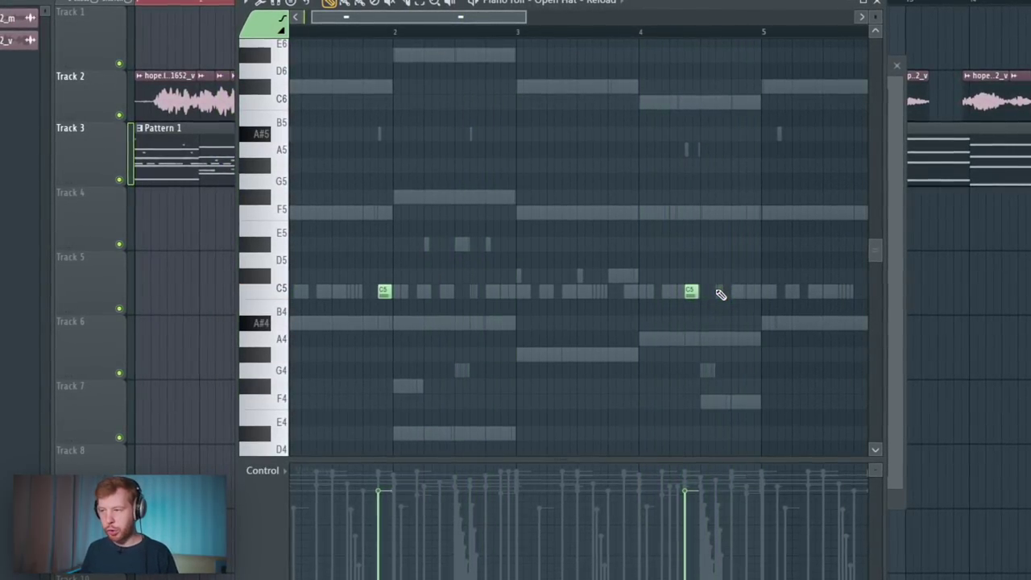
# Place C5 notes for the next percussion sample at the start of bar 1 and the middle of bar 2
pyautogui.click(567, 452)
pyautogui.click(431, 289)
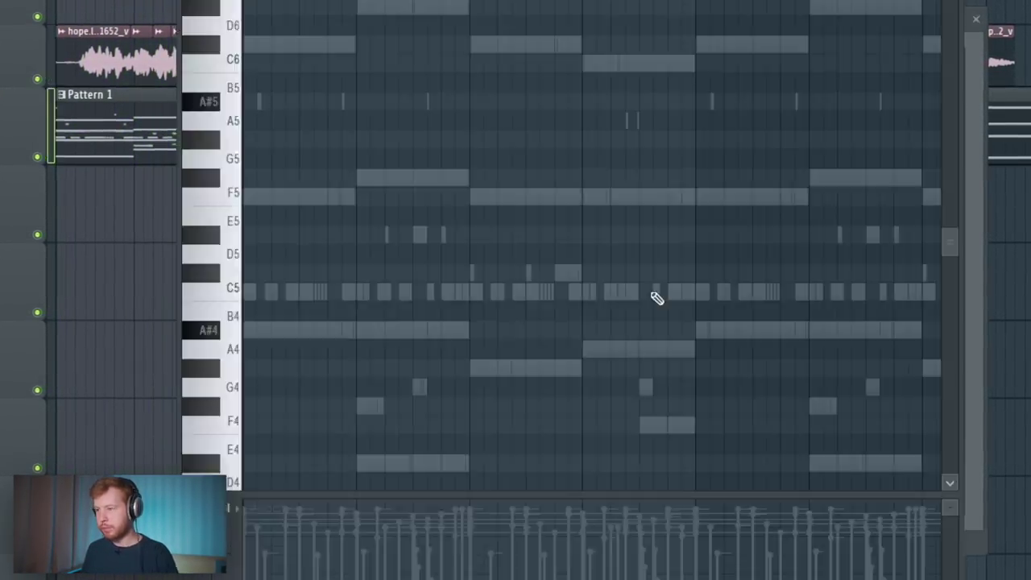
pyautogui.press('space')
pyautogui.moveTo(696, 240); pyautogui.dragTo(503, 207)
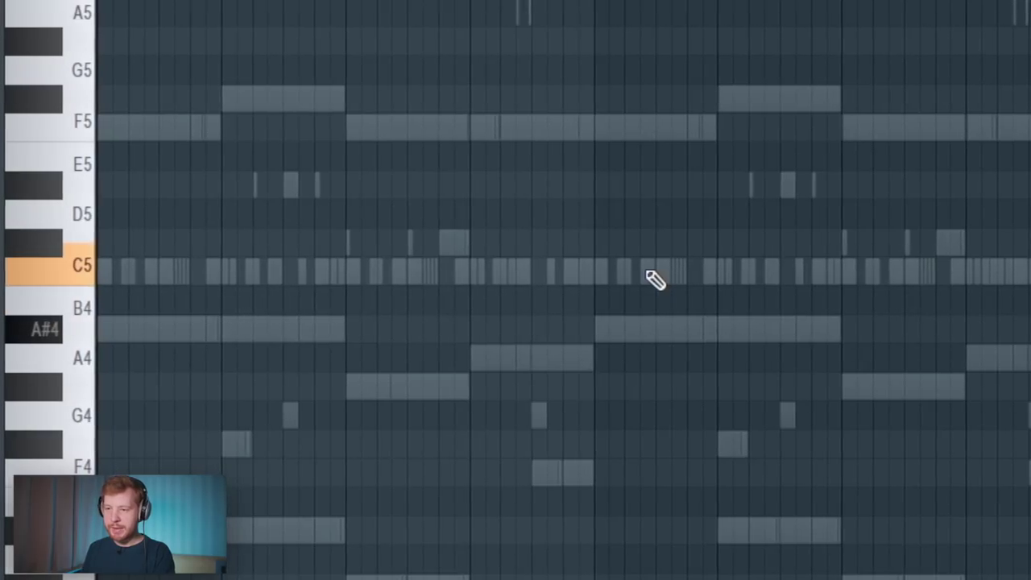
pyautogui.press('space')
pyautogui.click(276, 277)
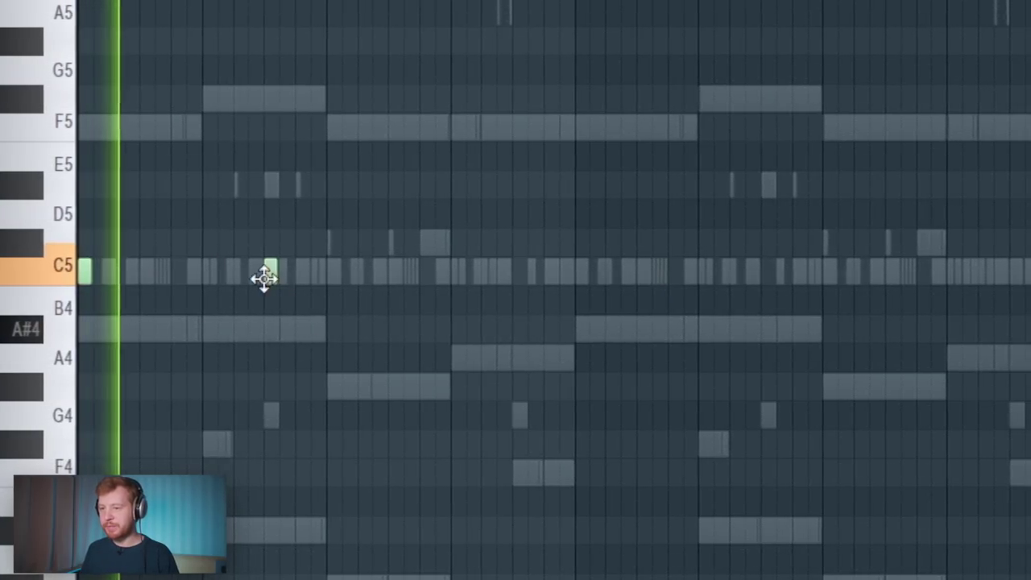
# Duplicate the two percussion notes into bars 3 and 4 on C5
pyautogui.hotkey('ctrl', 'a')
pyautogui.moveTo(96, 278); pyautogui.dragTo(327, 282)
pyautogui.rightClick(367, 328)
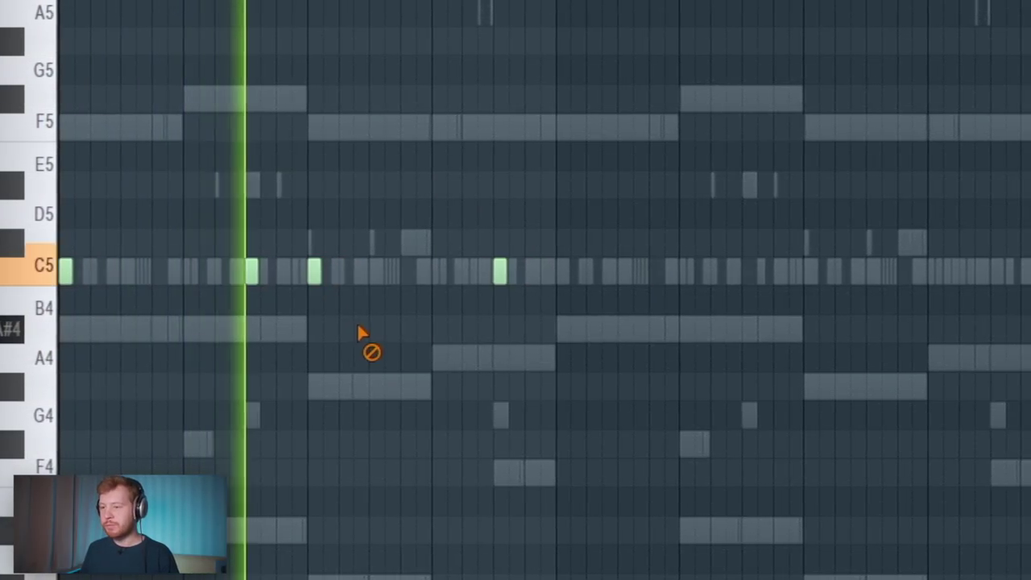
pyautogui.click(471, 279)
pyautogui.moveTo(716, 182)
pyautogui.mouseDown()
pyautogui.moveTo(414, 280)
pyautogui.moveTo(48, 281)
pyautogui.moveTo(537, 273)
pyautogui.mouseUp()
pyautogui.keyDown('ctrl'); pyautogui.click(516, 343); pyautogui.keyUp('ctrl')
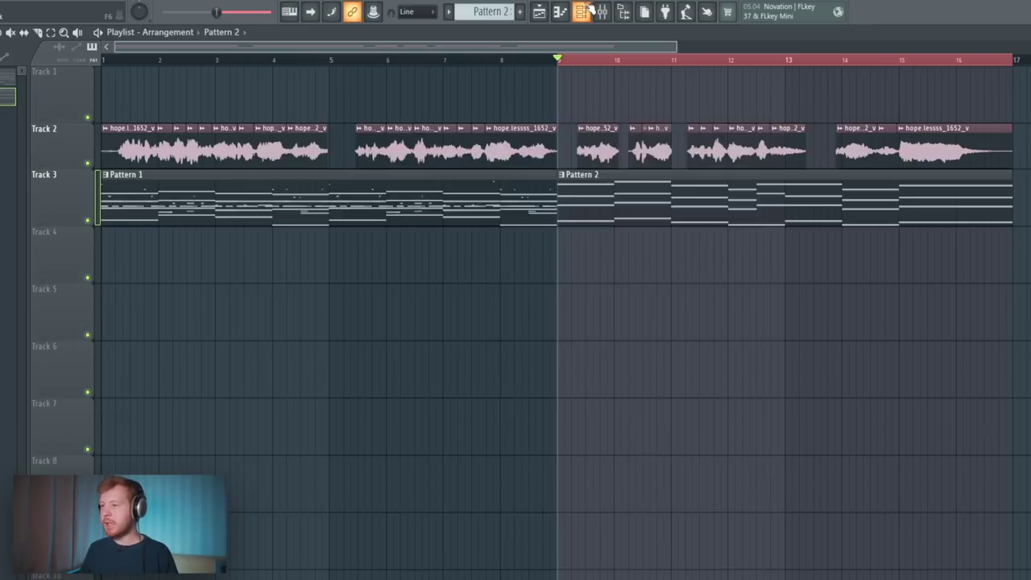
# Open the BWB WAV 8 BASS (25) sampler for Pattern 2, enable its loop points, and raise the sample's crossfade
pyautogui.press('F6')
pyautogui.press('space')
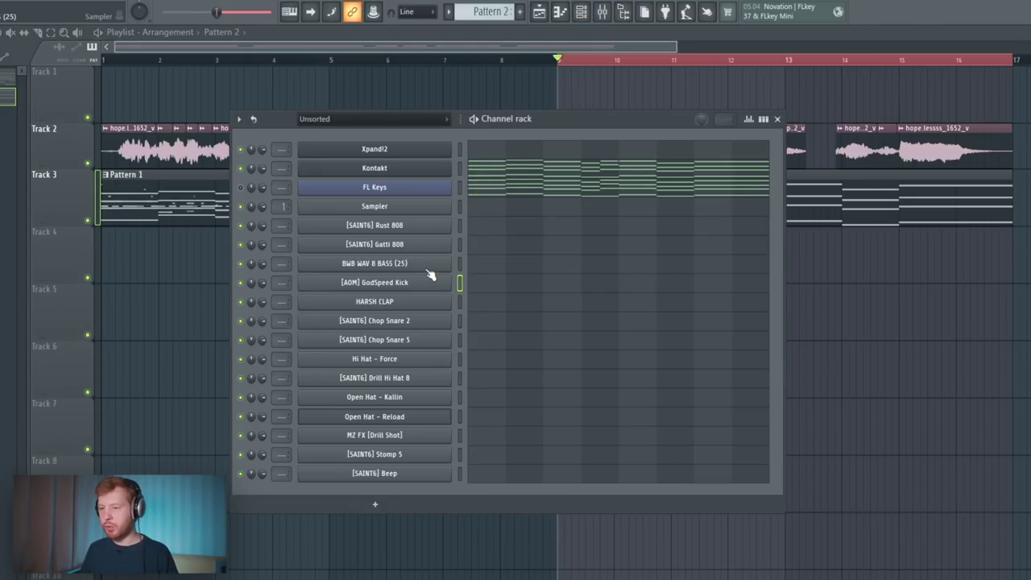
pyautogui.click(428, 270)
pyautogui.moveTo(50, 134); pyautogui.dragTo(272, 161)
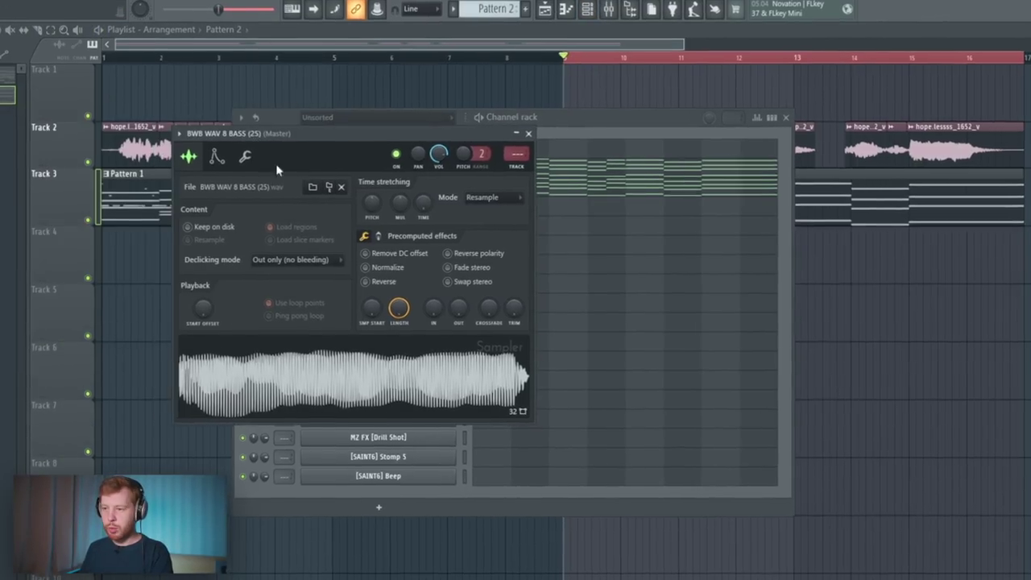
pyautogui.moveTo(484, 307); pyautogui.dragTo(484, 280)
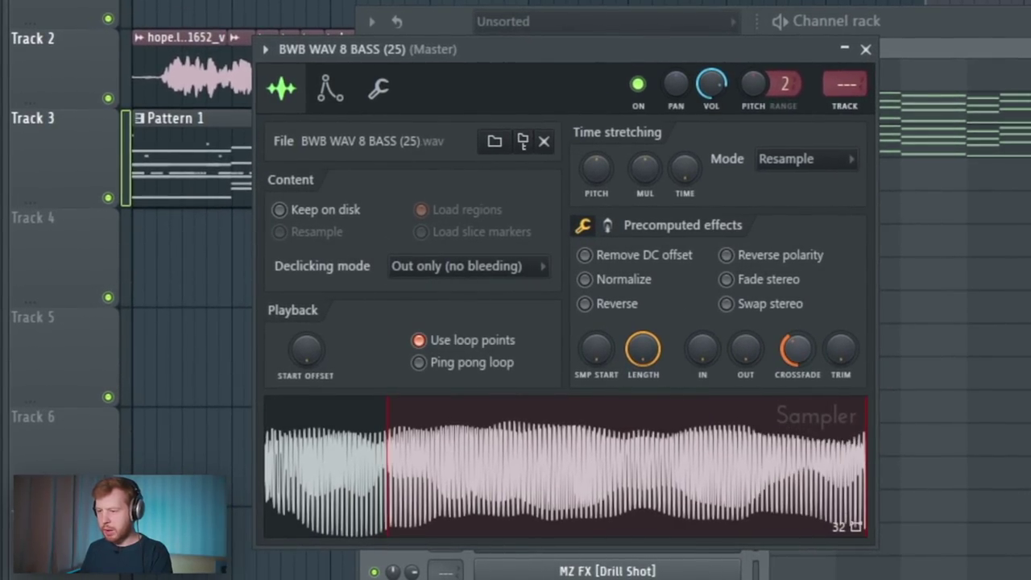
pyautogui.moveTo(797, 349)
pyautogui.mouseDown()
pyautogui.moveTo(797, 332)
pyautogui.moveTo(796, 354)
pyautogui.mouseUp()
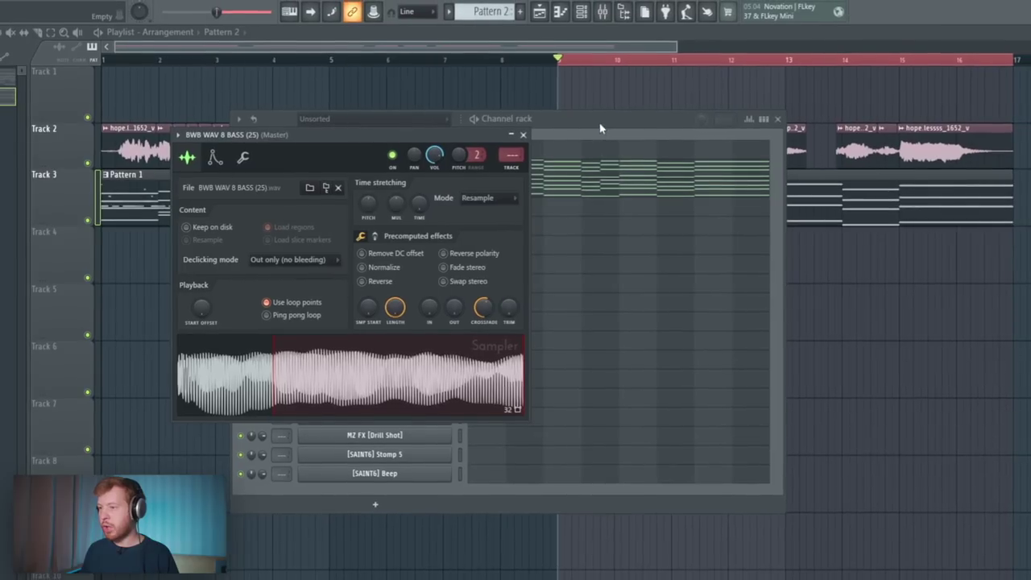
# Check the BWB WAV 8 BASS (25) sample's pitch in the pitch corrector, and show the sampler's root note setting
pyautogui.click(1004, 8)
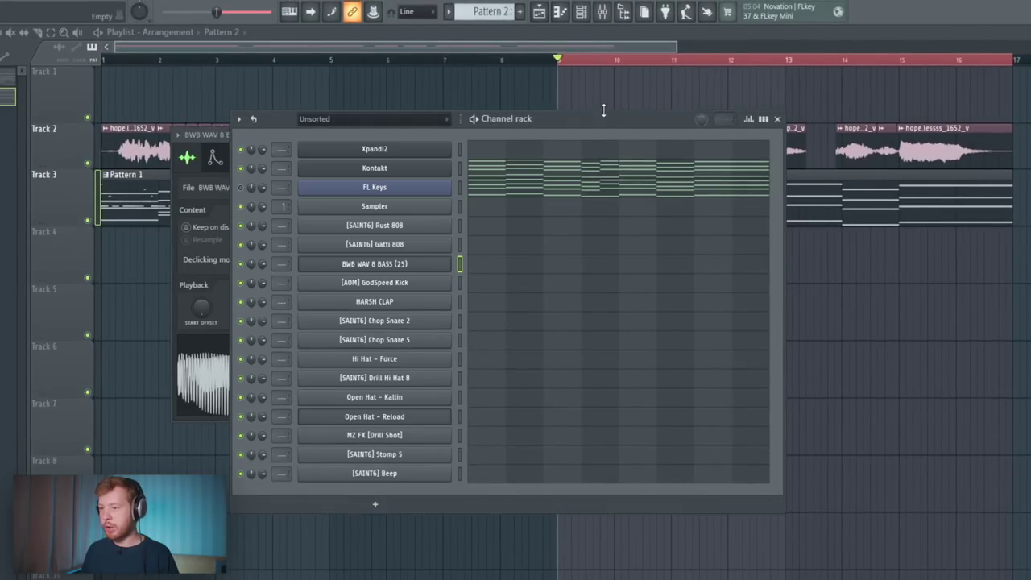
pyautogui.press('F7')
pyautogui.press('F6')
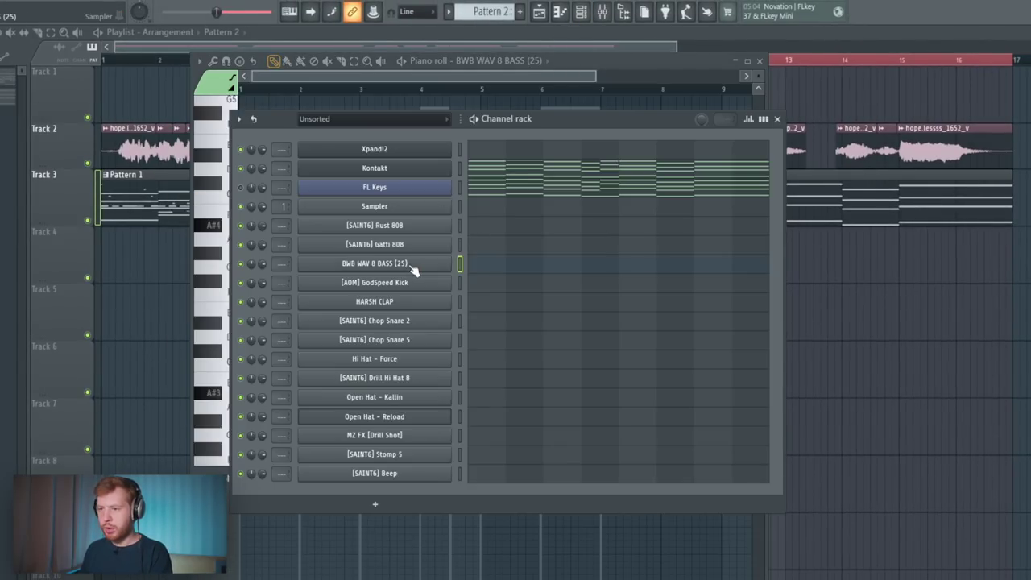
pyautogui.click(306, 266)
pyautogui.rightClick(339, 371)
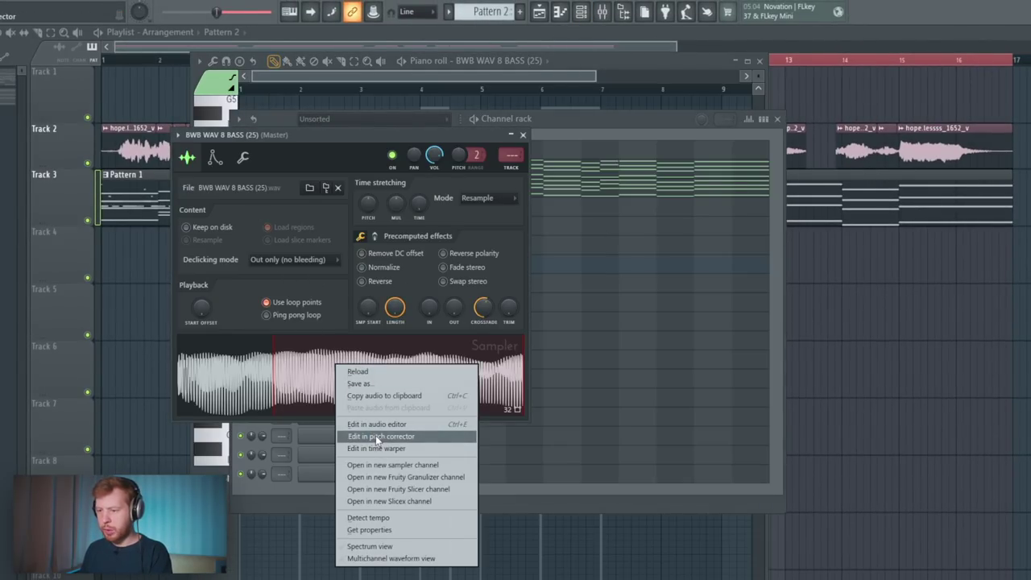
pyautogui.click(375, 435)
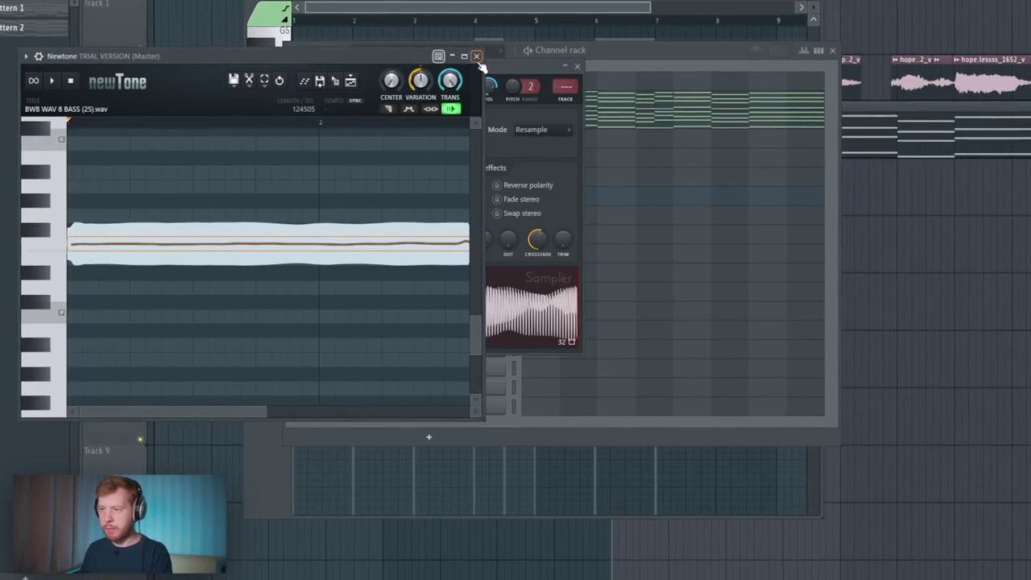
pyautogui.click(477, 57)
pyautogui.click(461, 197)
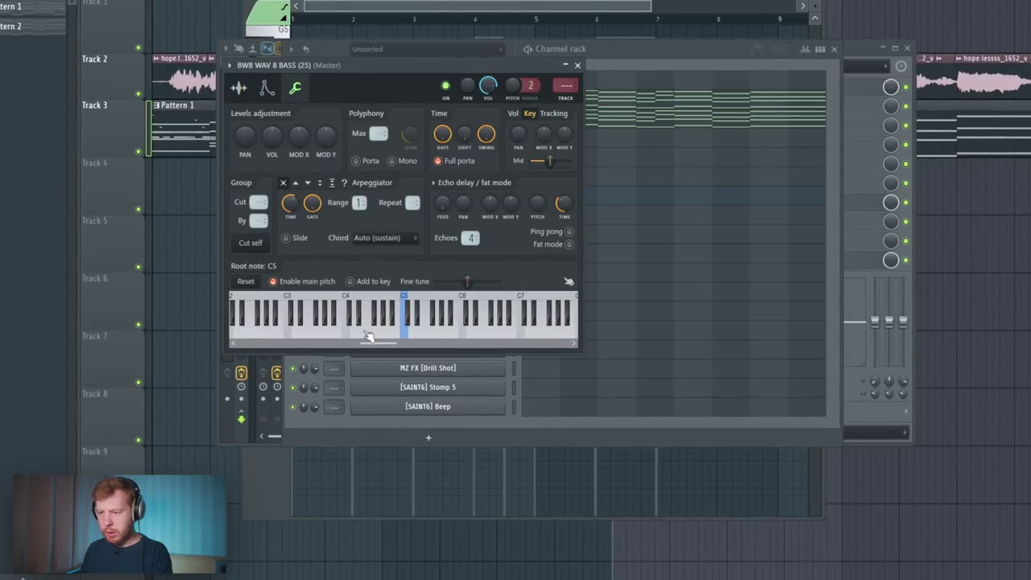
# Draw the bass line as one-bar notes F#3, G#3, F3, D#3, F#3 and D#3, with F3 spanning bars 7 and 8
pyautogui.click(644, 115)
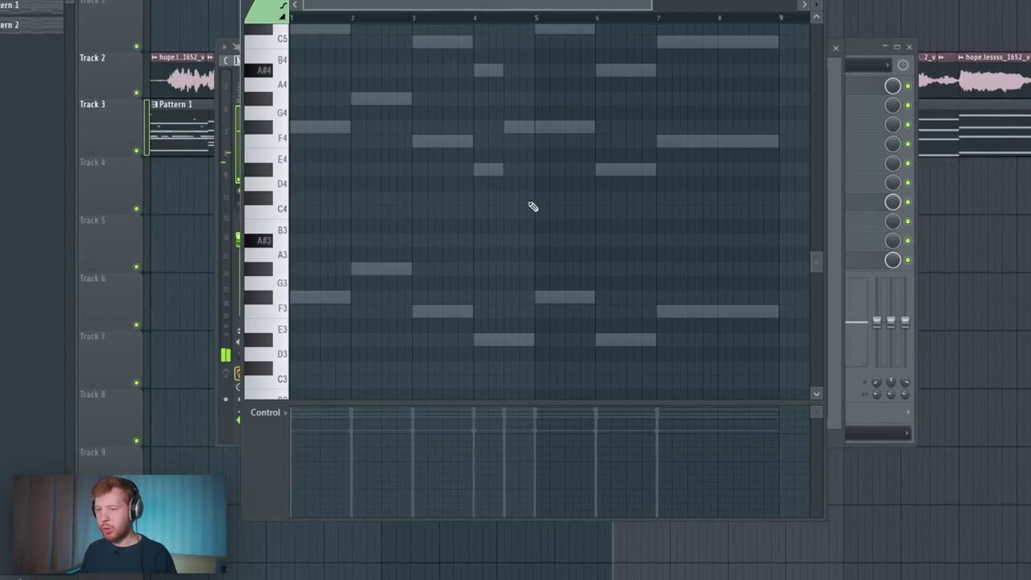
pyautogui.press('space')
pyautogui.click(358, 268)
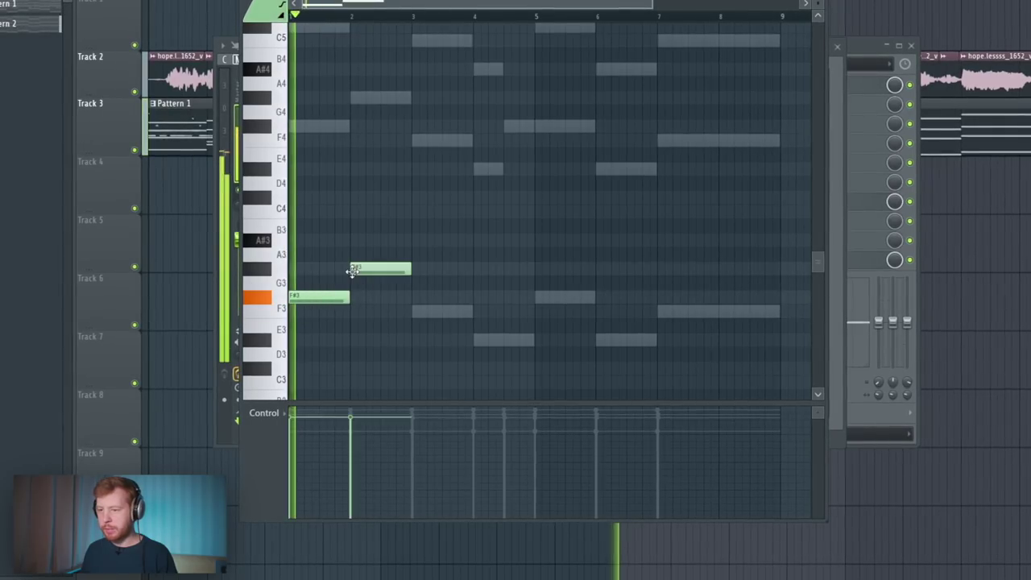
pyautogui.click(420, 311)
pyautogui.click(481, 340)
pyautogui.click(536, 296)
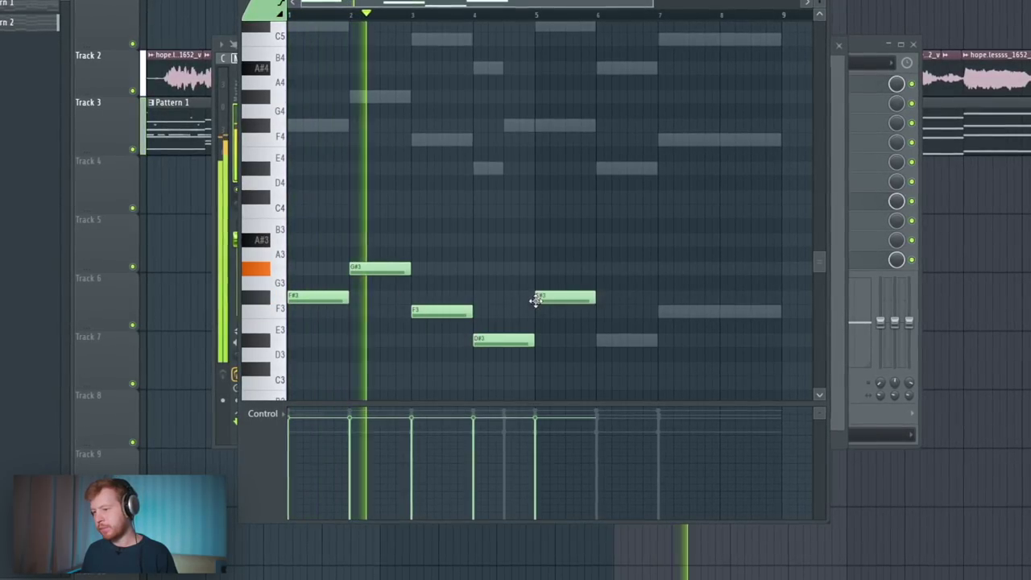
pyautogui.click(604, 340)
pyautogui.click(683, 313)
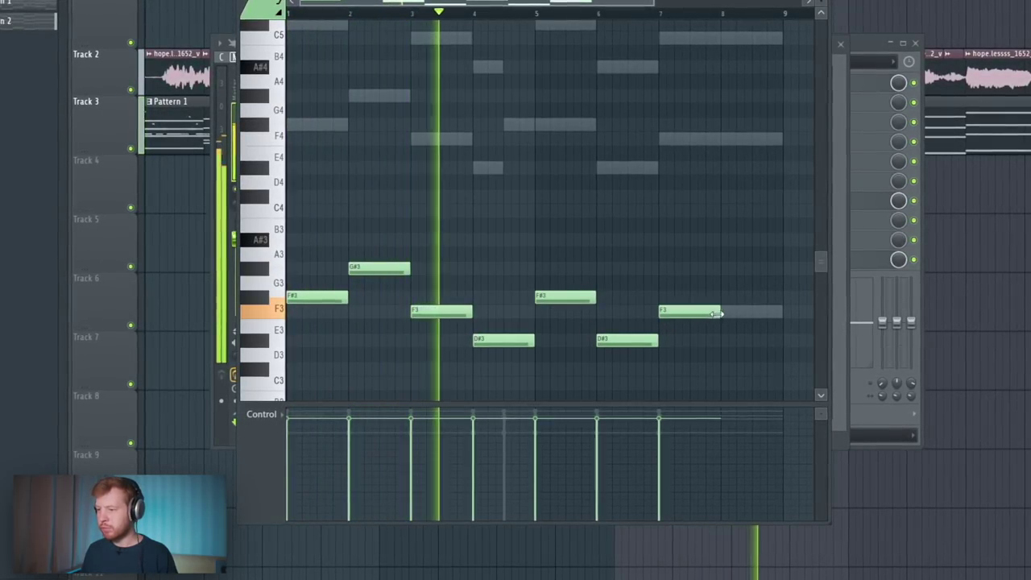
pyautogui.moveTo(719, 314); pyautogui.dragTo(782, 316)
pyautogui.press('space')
# Vary the bass line with half-bar notes C4 in bar 2, D#4 in bar 4, C4 and F3 in bar 8, and lengthen notes to overlap slightly
pyautogui.scroll(2, 383, 231)
pyautogui.moveTo(382, 231); pyautogui.dragTo(462, 258)
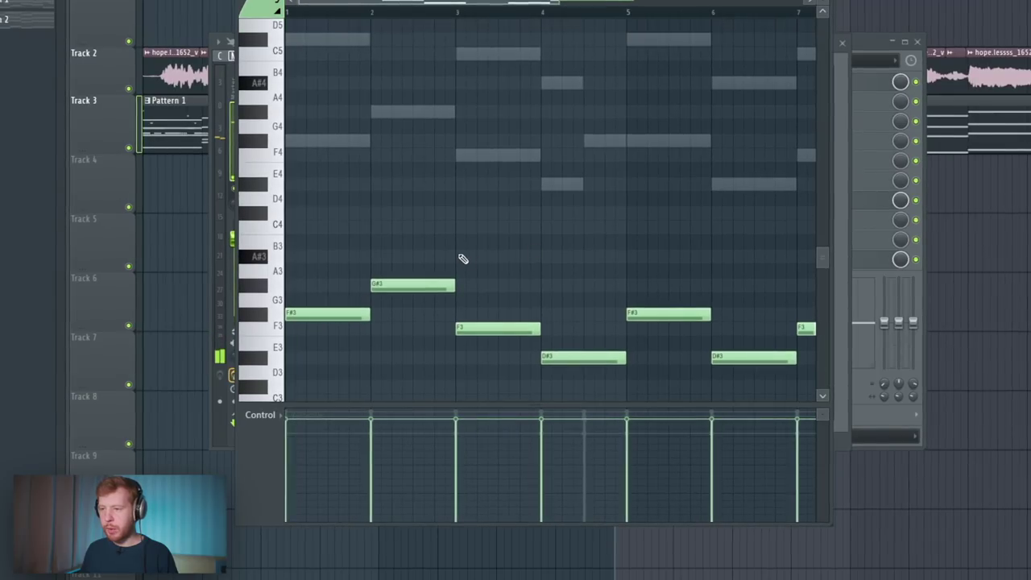
pyautogui.scroll(5, 416, 287)
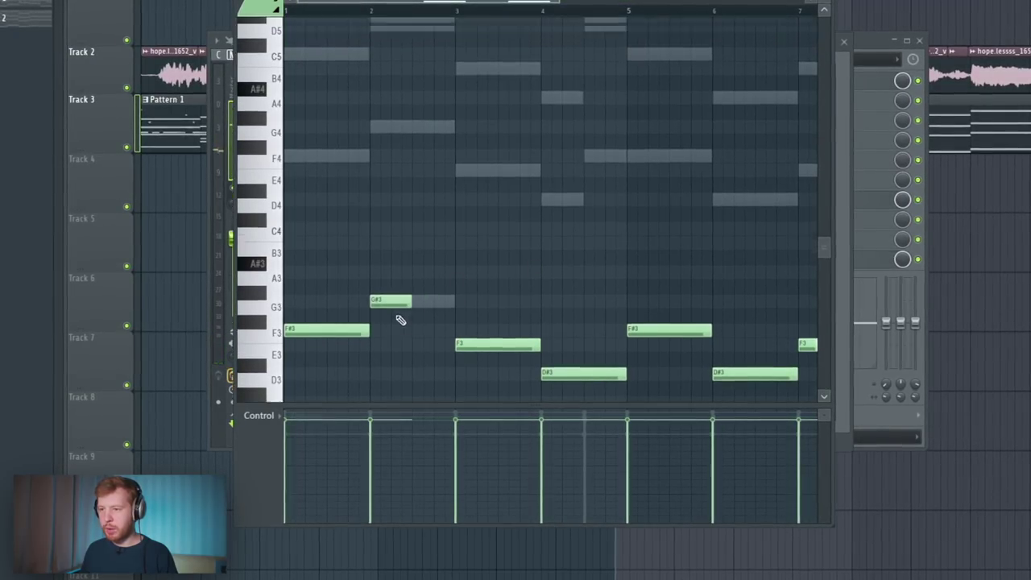
pyautogui.moveTo(444, 140); pyautogui.dragTo(410, 265)
pyautogui.scroll(-3, 472, 310)
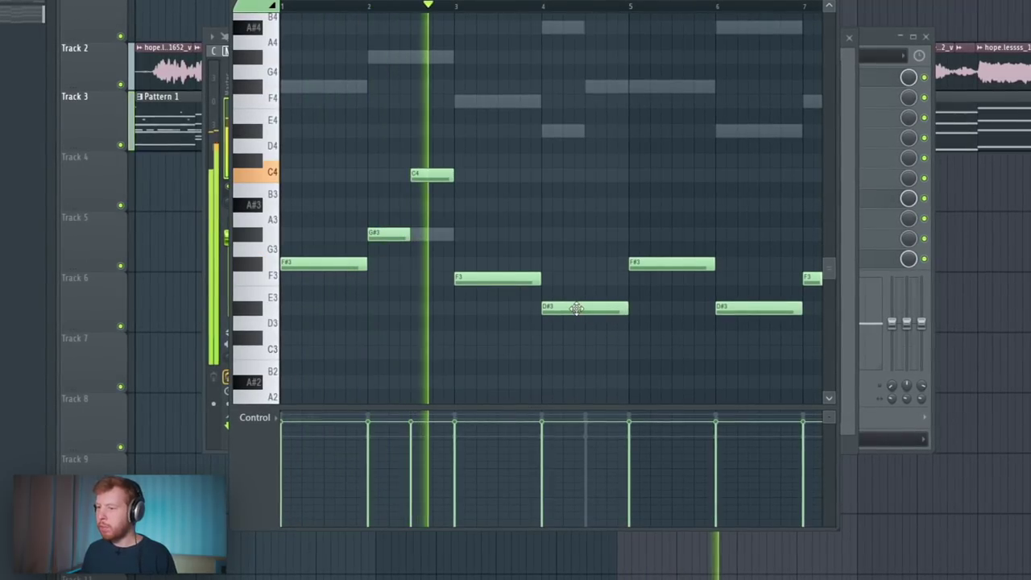
pyautogui.moveTo(577, 309); pyautogui.dragTo(621, 291)
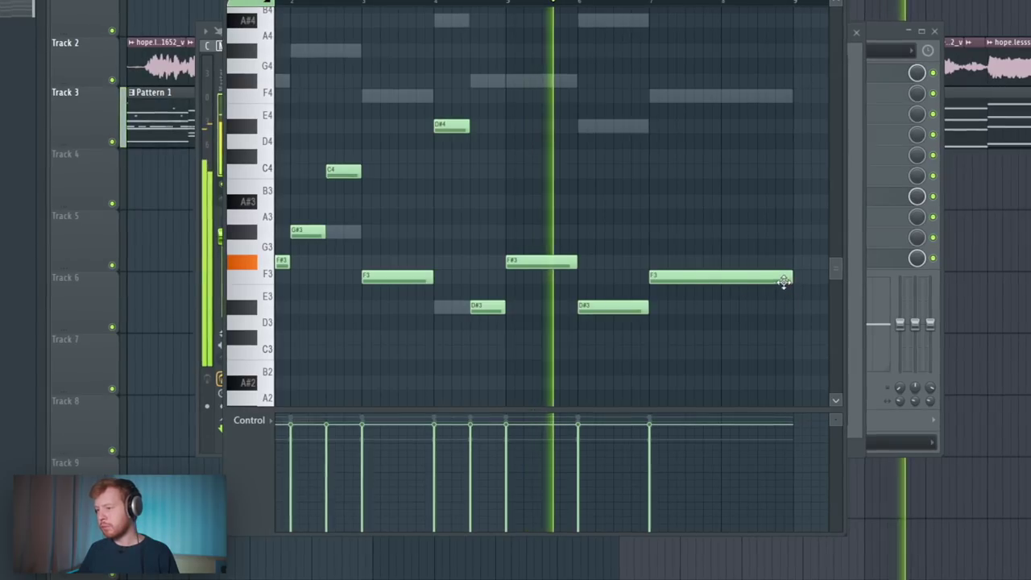
pyautogui.moveTo(284, 59); pyautogui.dragTo(602, 353)
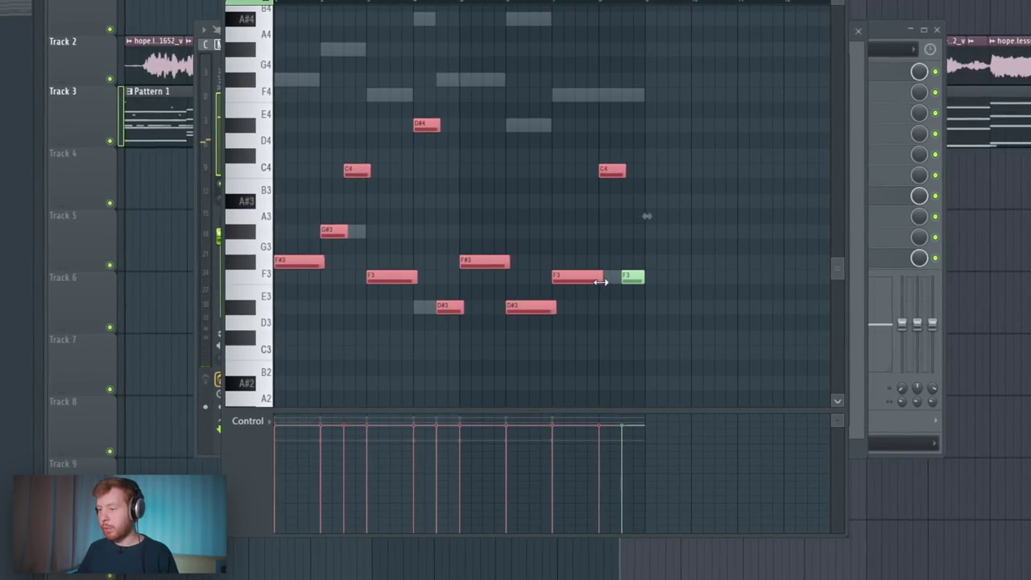
# Open the Xpand!2 channel and load the +01 Celeste mallet preset
pyautogui.press('F6')
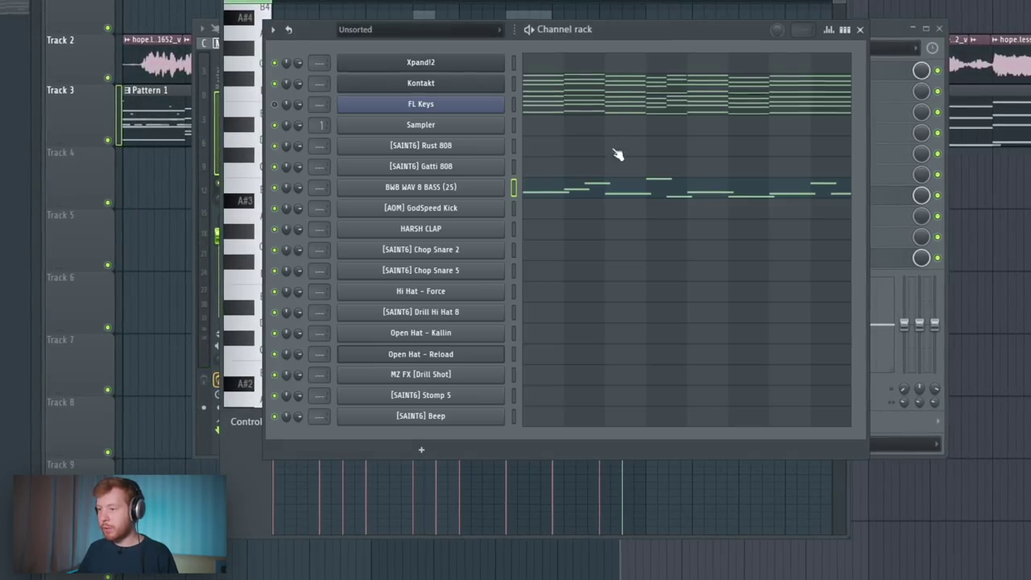
pyautogui.click(465, 190)
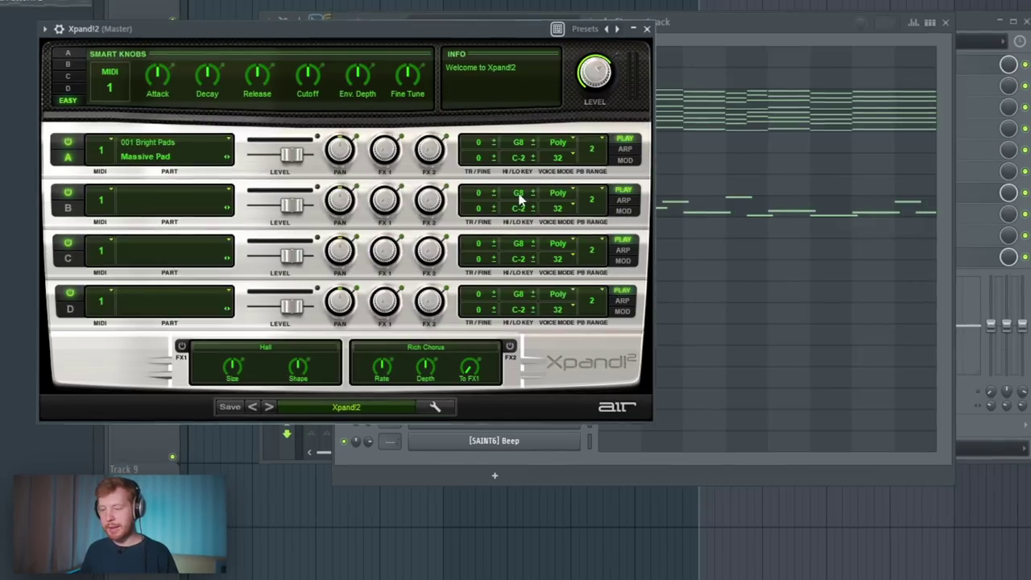
pyautogui.click(341, 408)
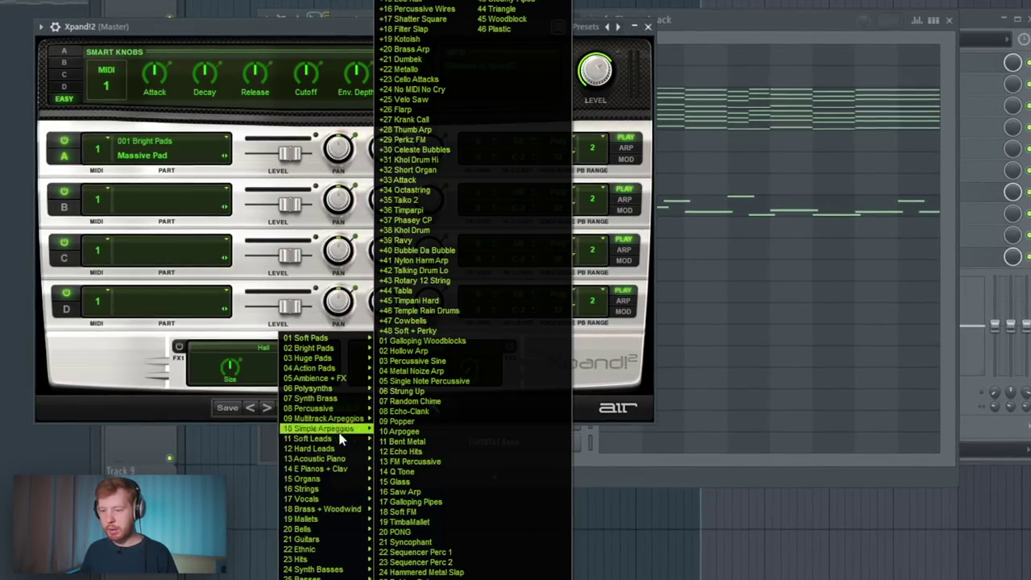
pyautogui.moveTo(301, 517)
pyautogui.click(412, 57)
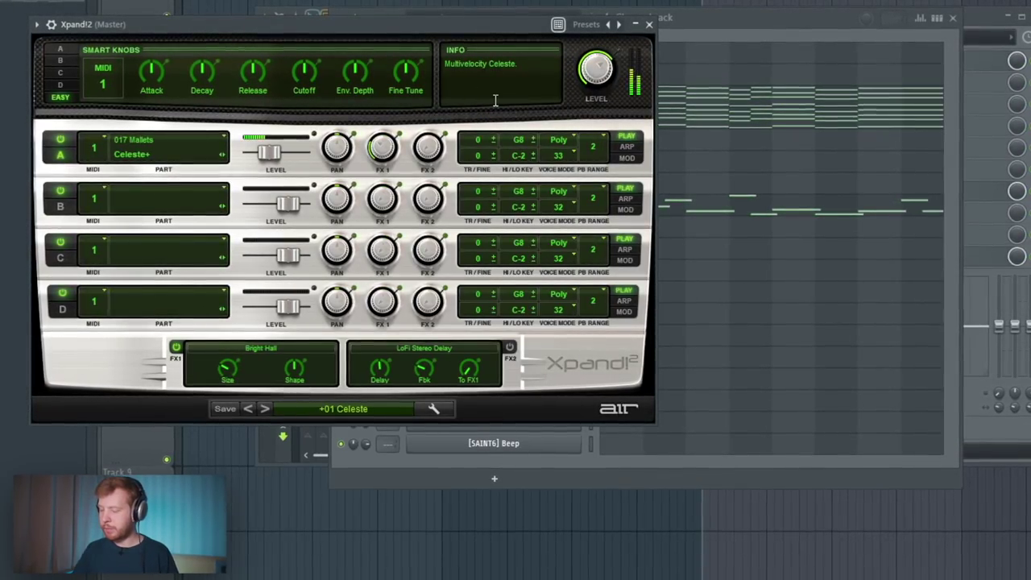
# Place a rising five-note arpeggio F#4, A#4, C#5, F#5, A#5 at the start of bar 1 for Xpand!2, using short equal-length notes
pyautogui.press('F6')
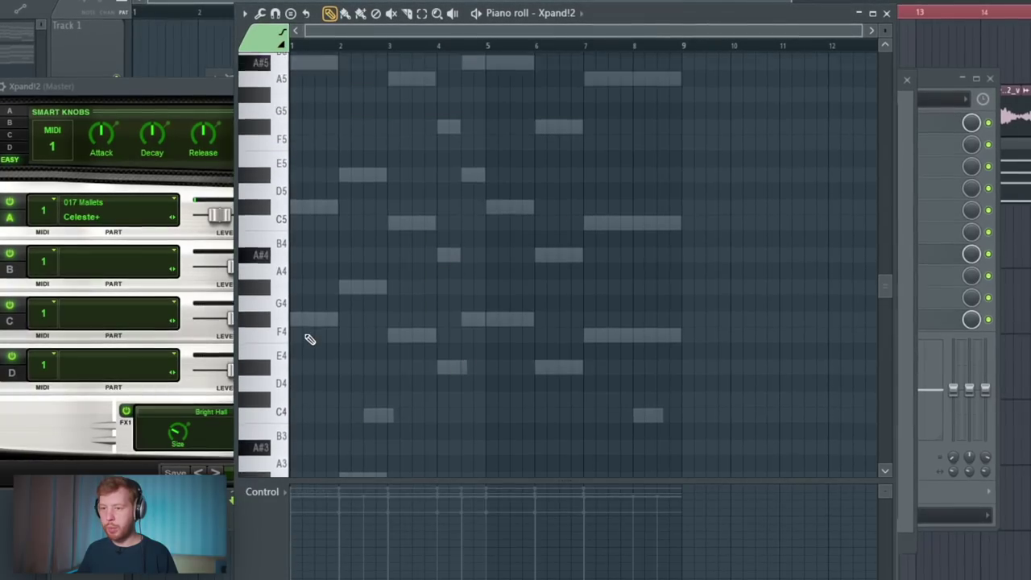
pyautogui.scroll(-2, 322, 334)
pyautogui.click(321, 343)
pyautogui.scroll(3, 310, 380)
pyautogui.moveTo(387, 342); pyautogui.dragTo(374, 343)
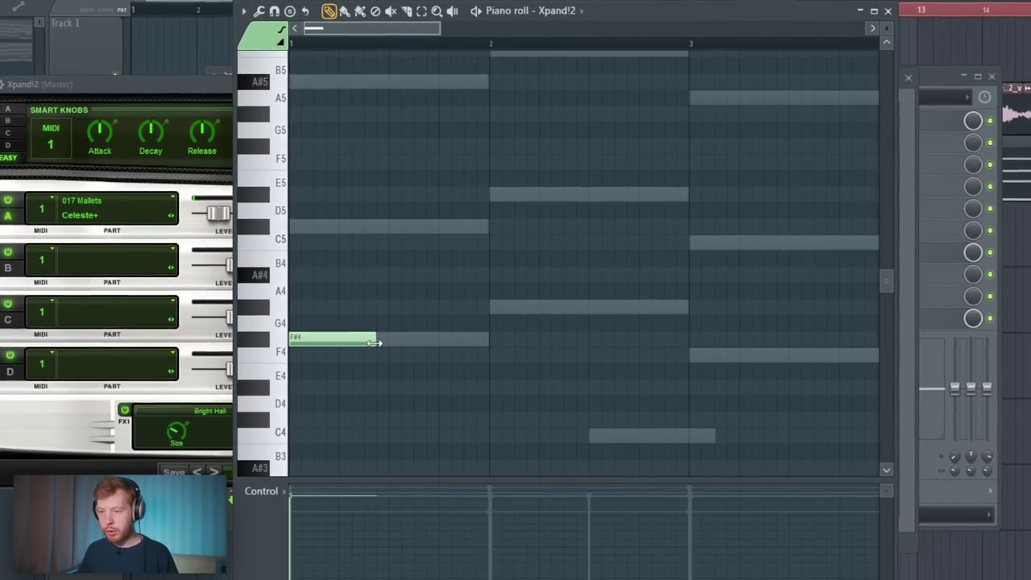
pyautogui.click(372, 242)
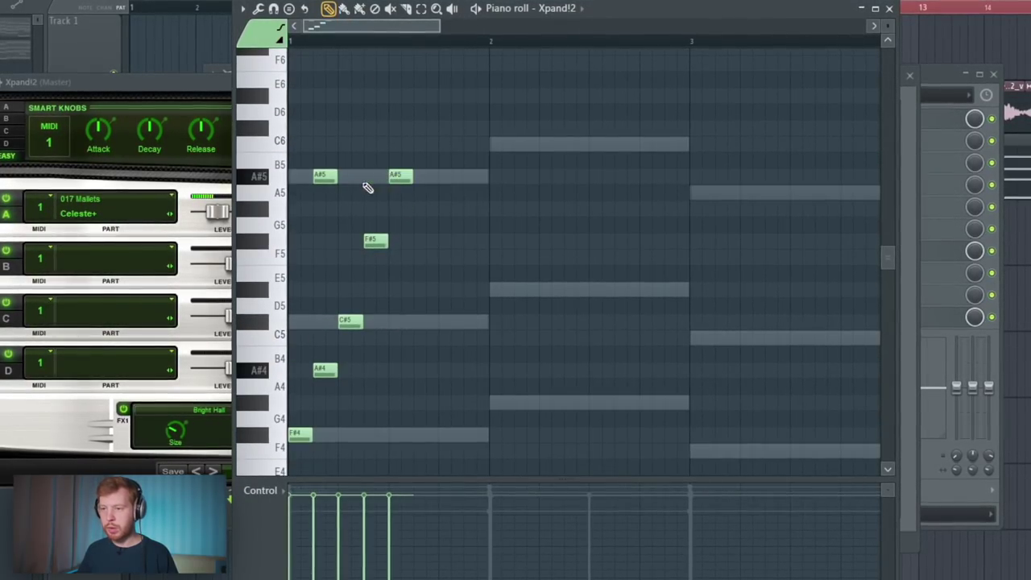
# Copy the five-note arpeggio into bars 2, 3 and 4, starting on G#4, F4 and D#4, and fit its notes to the chords
pyautogui.scroll(-4, 443, 285)
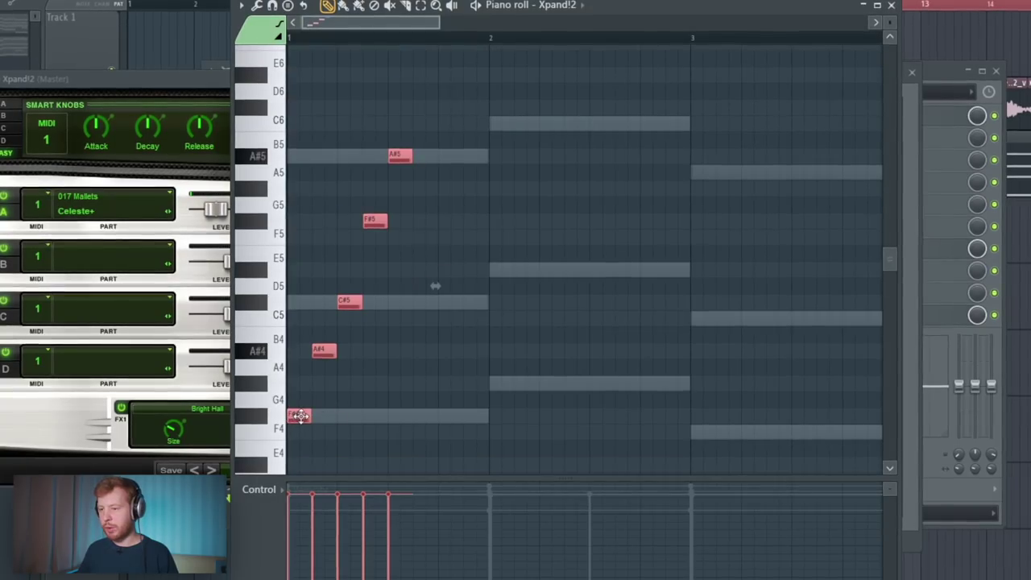
pyautogui.moveTo(299, 416); pyautogui.dragTo(501, 384)
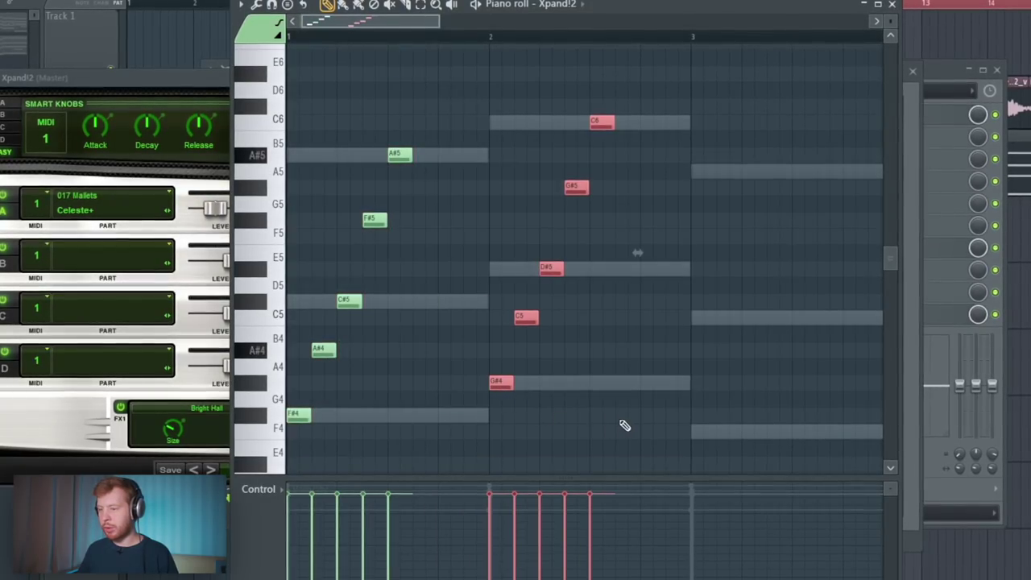
pyautogui.moveTo(620, 420); pyautogui.dragTo(545, 391)
pyautogui.scroll(-4, 456, 423)
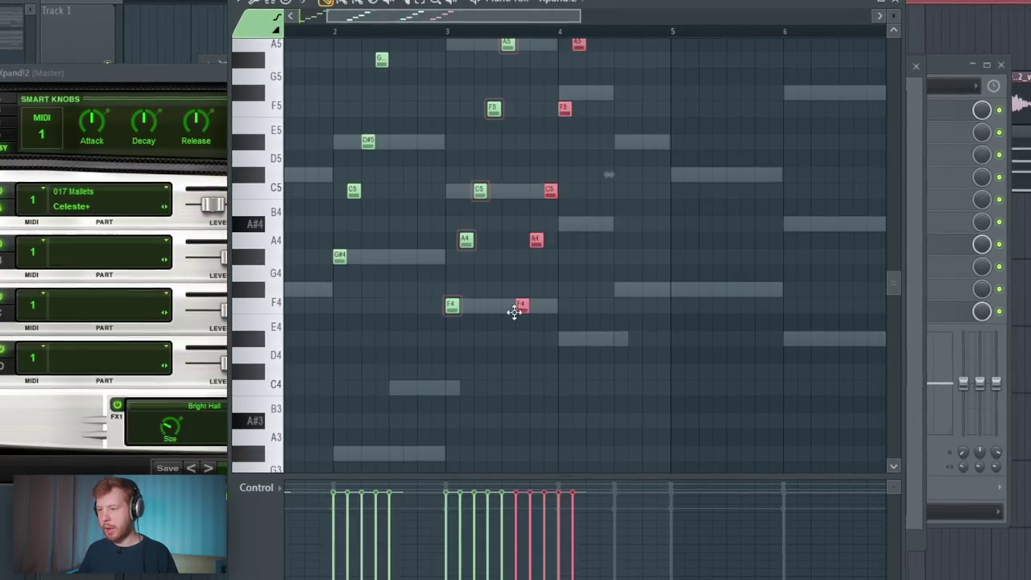
pyautogui.moveTo(511, 311); pyautogui.dragTo(562, 355)
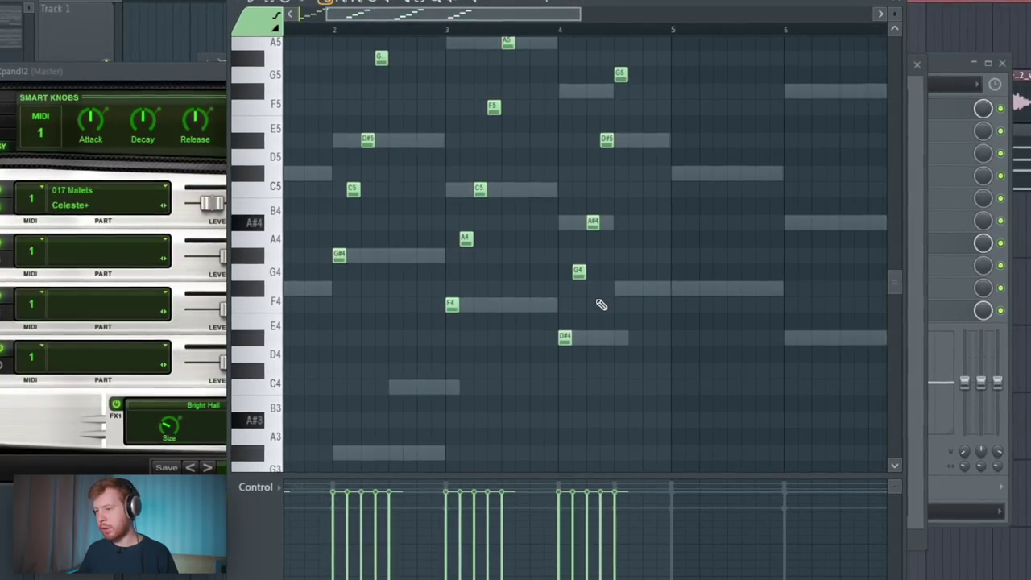
# Fill bars 5 to 8 with arpeggios starting on F#4, D#4, F4 and F4, and raise all Xpand!2 notes by an octave
pyautogui.scroll(1, 601, 304)
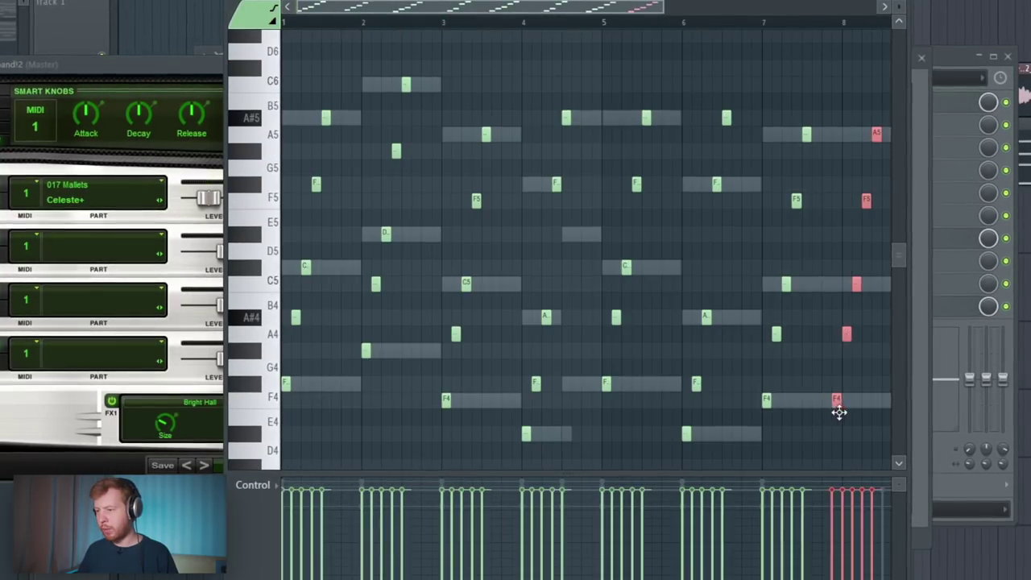
pyautogui.click(806, 376)
pyautogui.press('space')
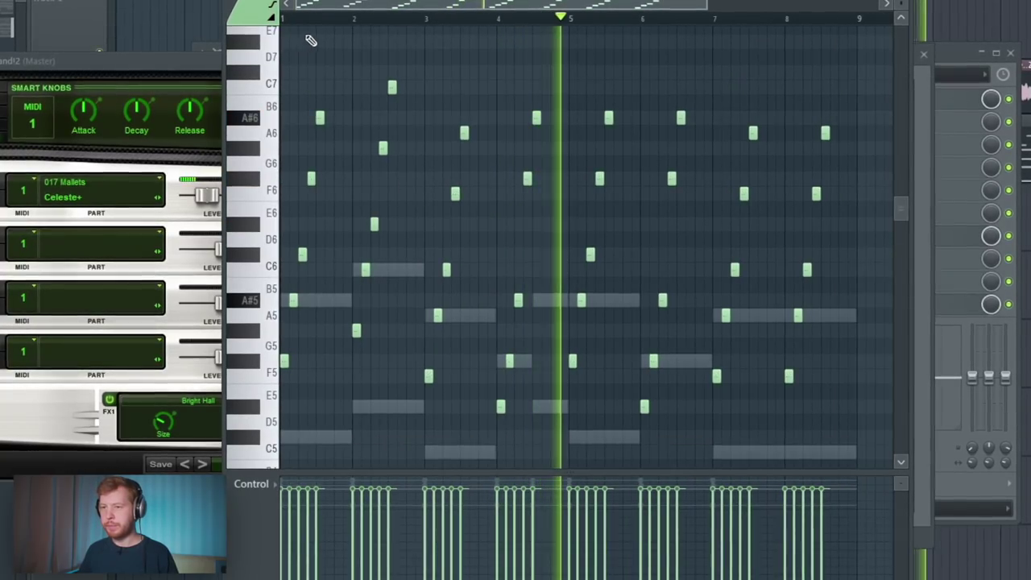
# Ramp the velocities downward within each arpeggio, and slightly lower the velocity of all Xpand!2 notes together
pyautogui.press('space')
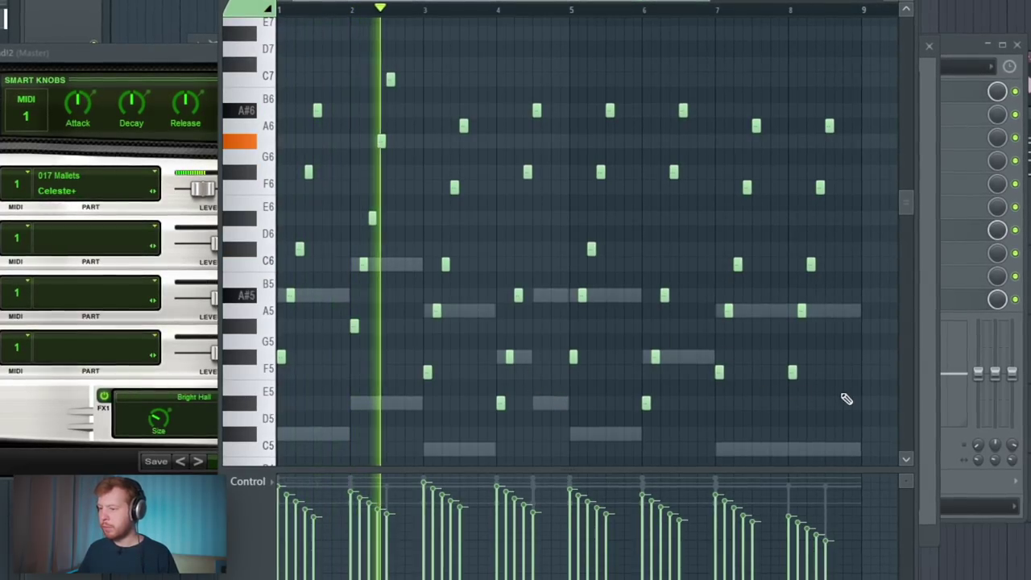
pyautogui.moveTo(852, 435); pyautogui.dragTo(282, 69)
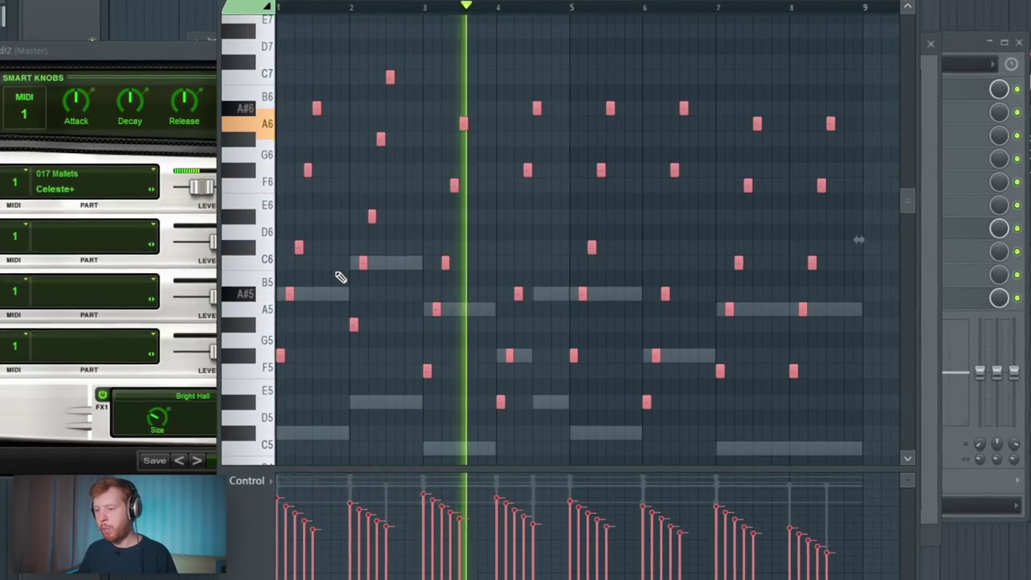
pyautogui.press('space')
# Route Xpand!2 to mixer insert 7 and add HalfTime in slot 2 with a 1 Bar loop, 2x mode and 30% mix
pyautogui.moveTo(284, 354); pyautogui.dragTo(310, 360)
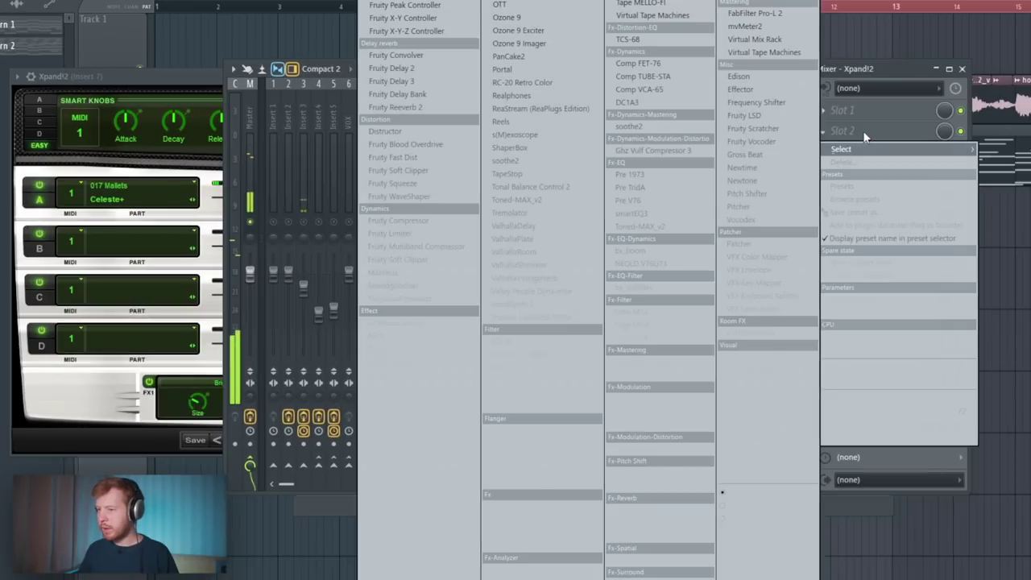
pyautogui.click(447, 60)
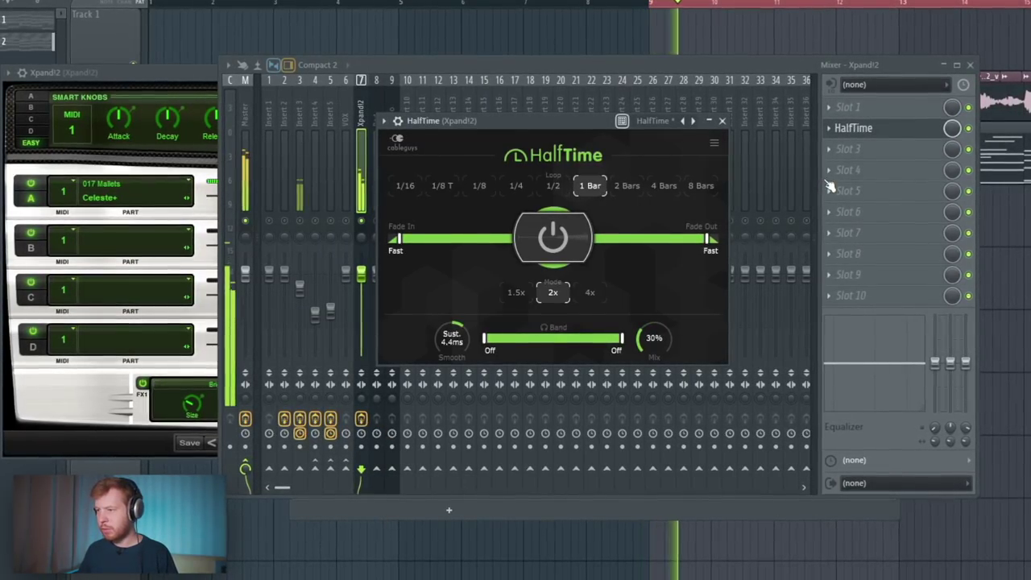
# Add Portal in slot 3 of the Xpand!2 insert, load the Crystaline Ascent preset, and reduce its dry/wet mix to about halfway
pyautogui.click(846, 149)
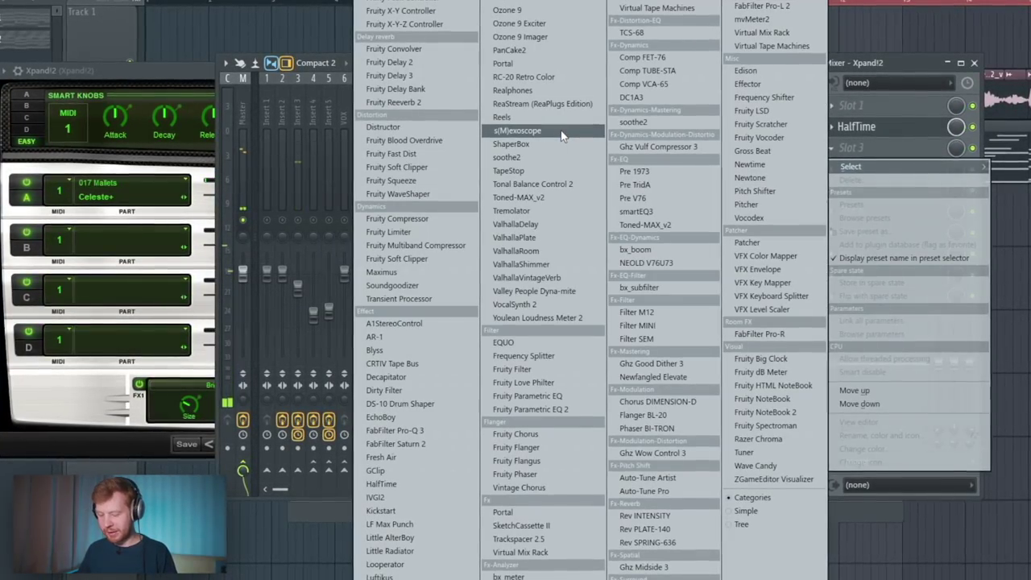
pyautogui.click(561, 132)
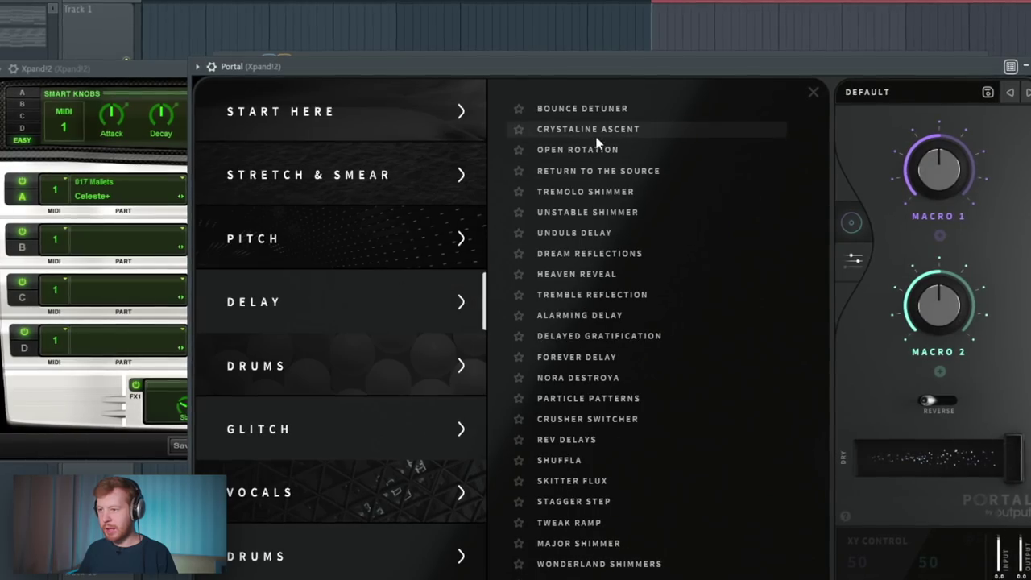
pyautogui.click(596, 132)
pyautogui.moveTo(1011, 461); pyautogui.dragTo(929, 460)
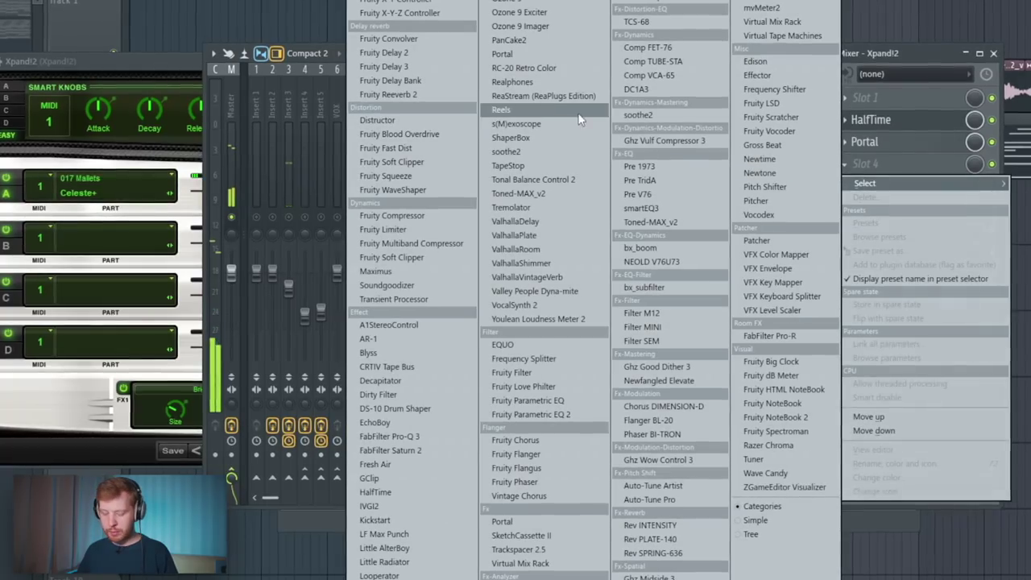
# Add RC-20 Retro Color in slot 4 of the Xpand!2 insert and switch off its Noise module
pyautogui.click(524, 68)
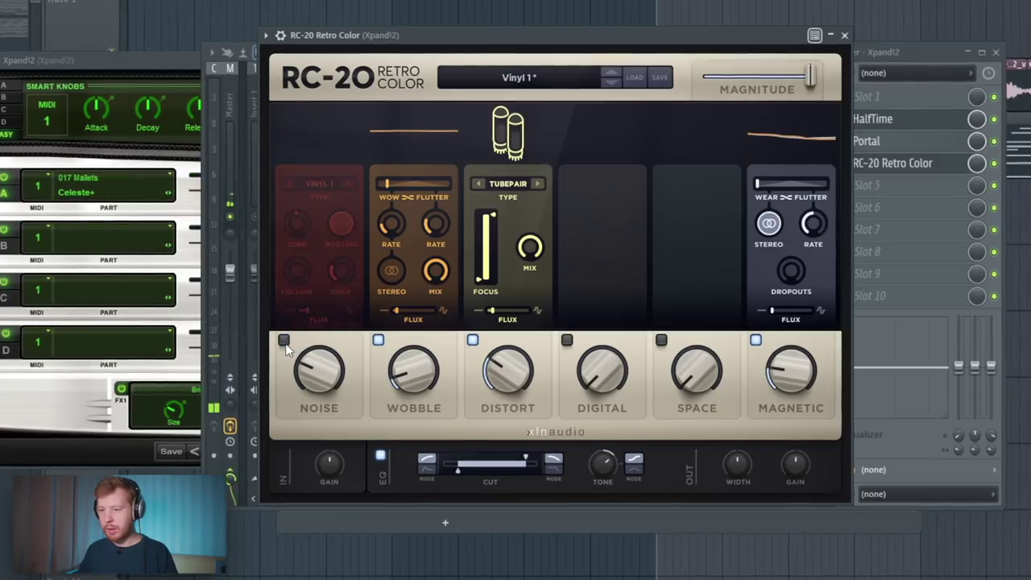
# Widen RC-20's high cut, raise the low cut and tone, turn up its Space module, and lower the Xpand!2 mixer level slightly
pyautogui.moveTo(531, 462); pyautogui.dragTo(598, 478)
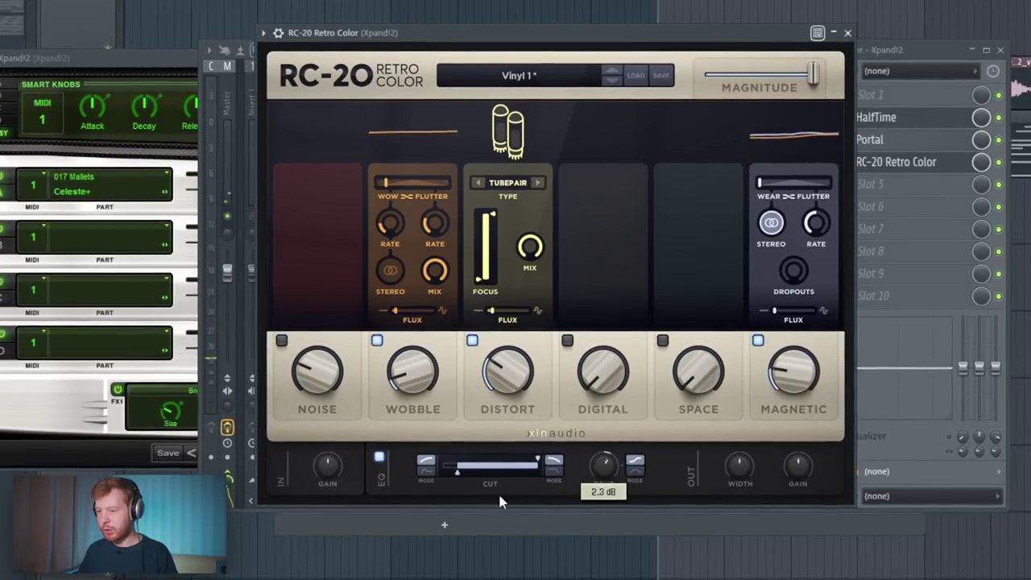
pyautogui.moveTo(458, 473); pyautogui.dragTo(484, 481)
pyautogui.click(662, 340)
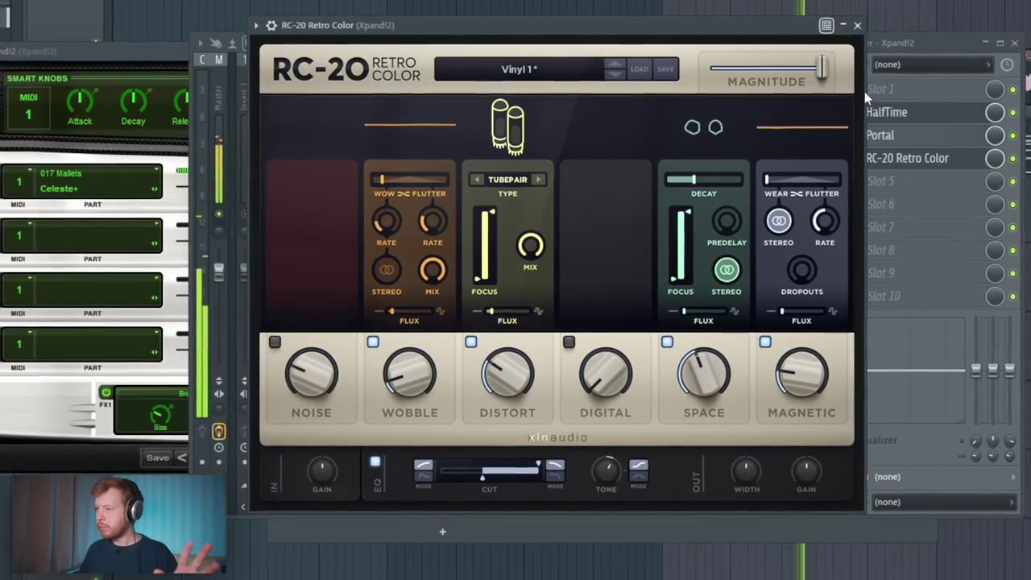
pyautogui.click(855, 26)
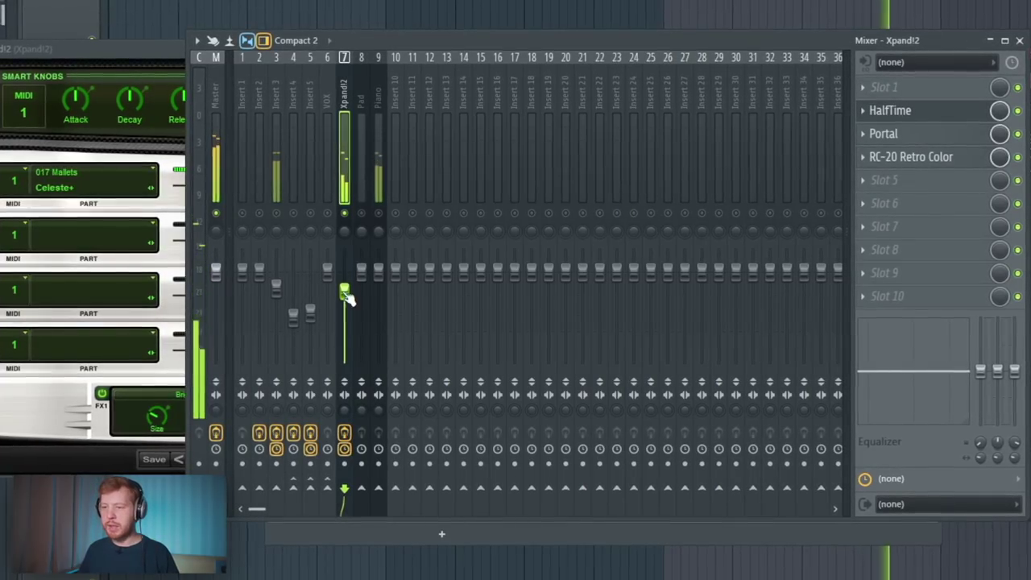
# Select the Rust 808, Gatti 808 and BASS (25) channels and colour them solid Brown #953432
pyautogui.press('F6')
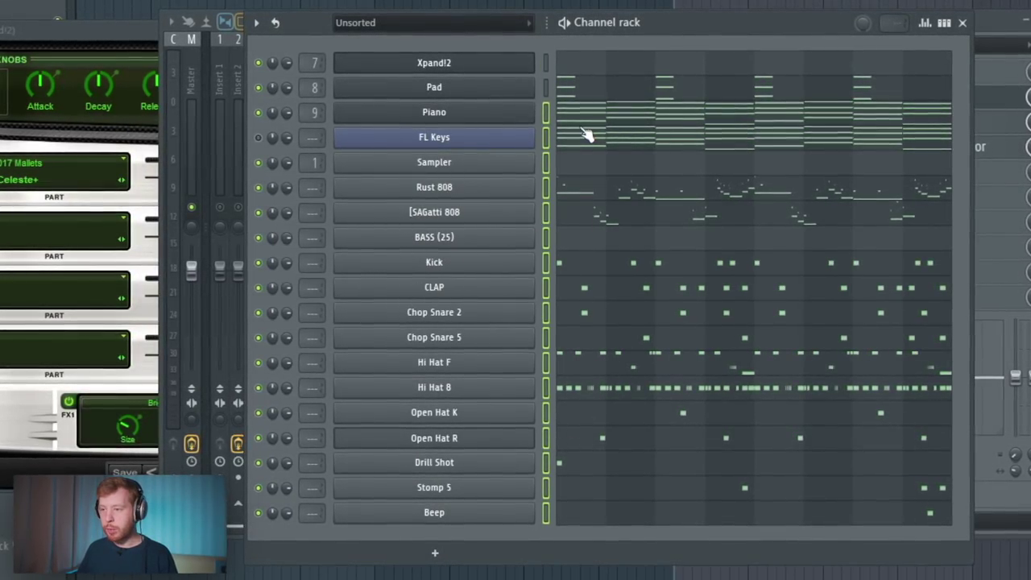
pyautogui.click(545, 188)
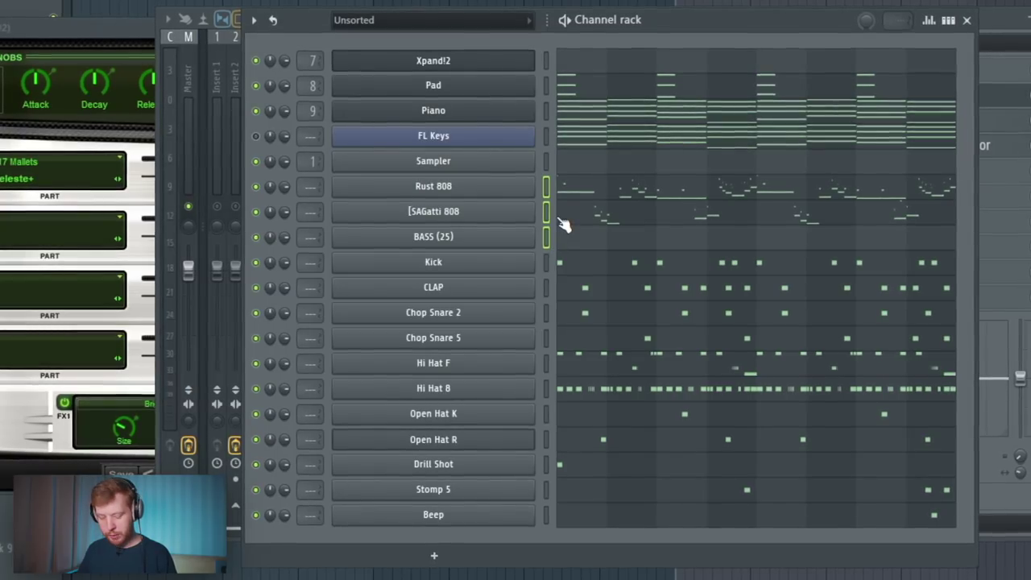
pyautogui.press('F2')
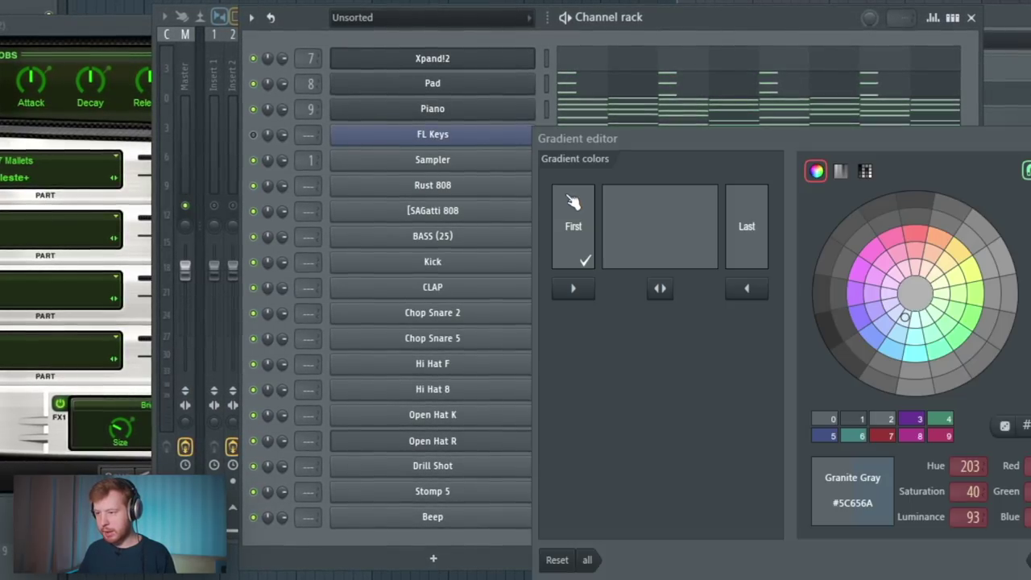
pyautogui.click(917, 238)
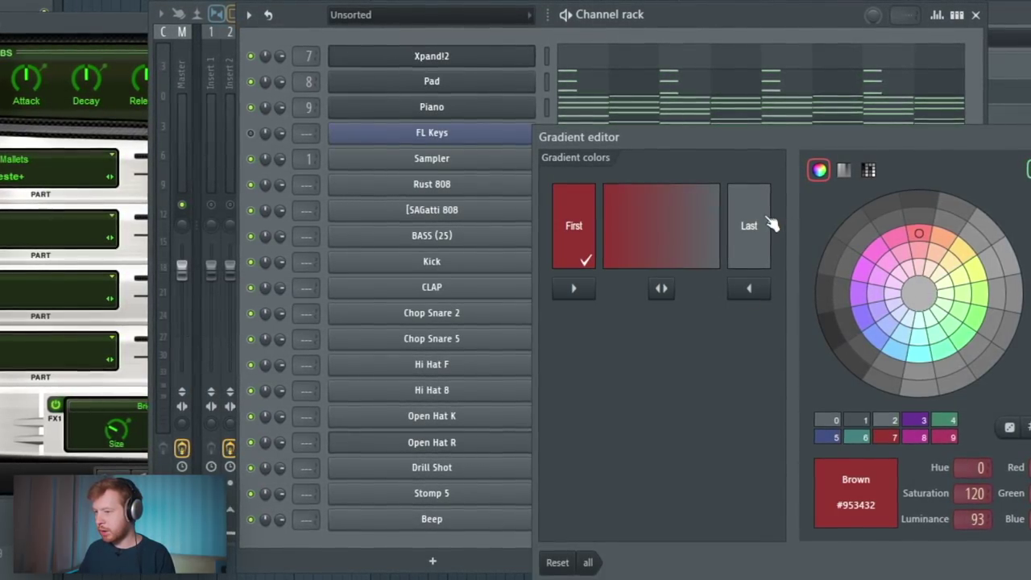
pyautogui.click(749, 288)
pyautogui.press('Return')
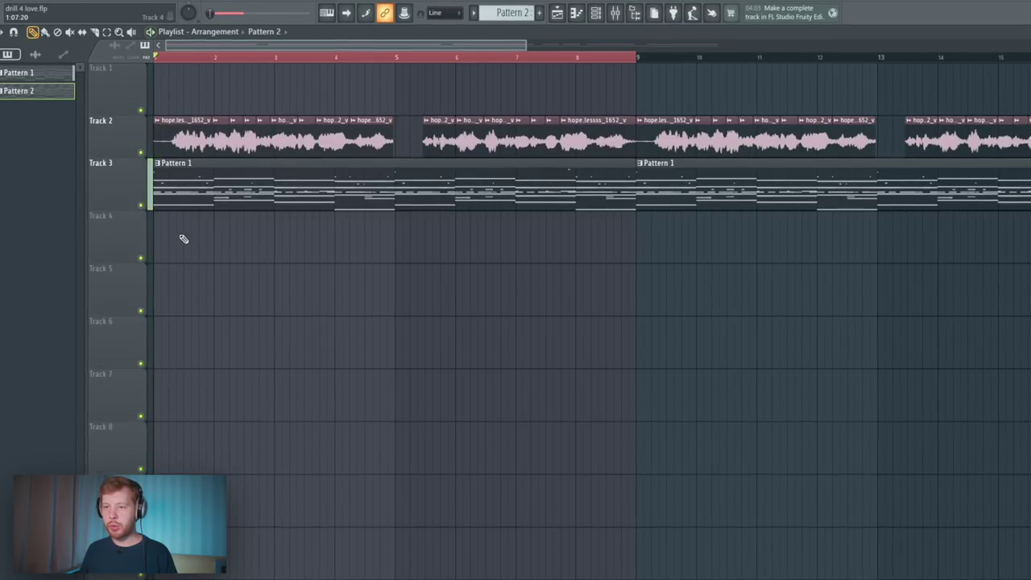
# Chop the track 2 vocal in bars 1 to 8 into slices with short gaps, and shift everything from bar 9 onward to bar 17
pyautogui.scroll(4, 209, 248)
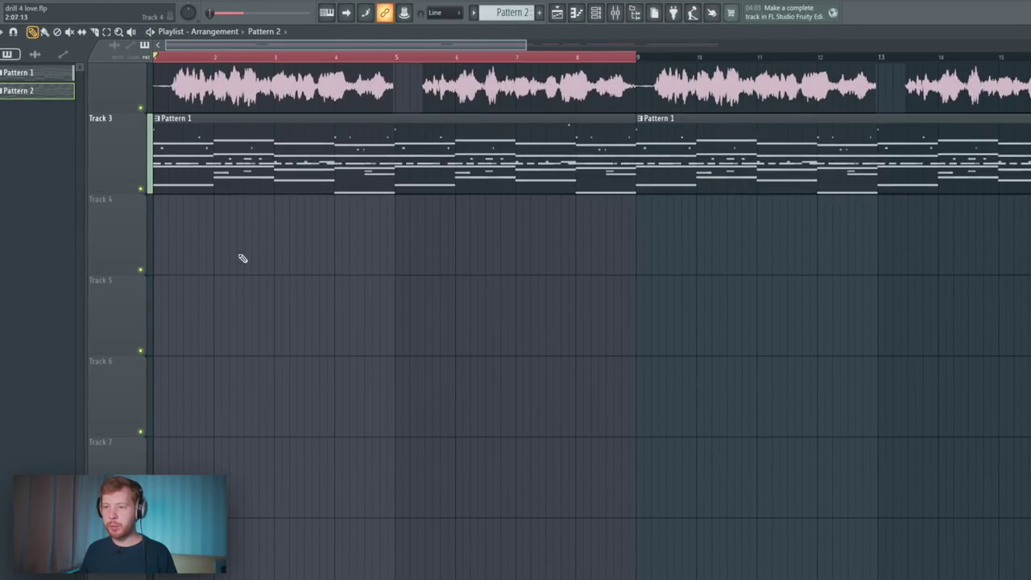
pyautogui.scroll(7, 246, 282)
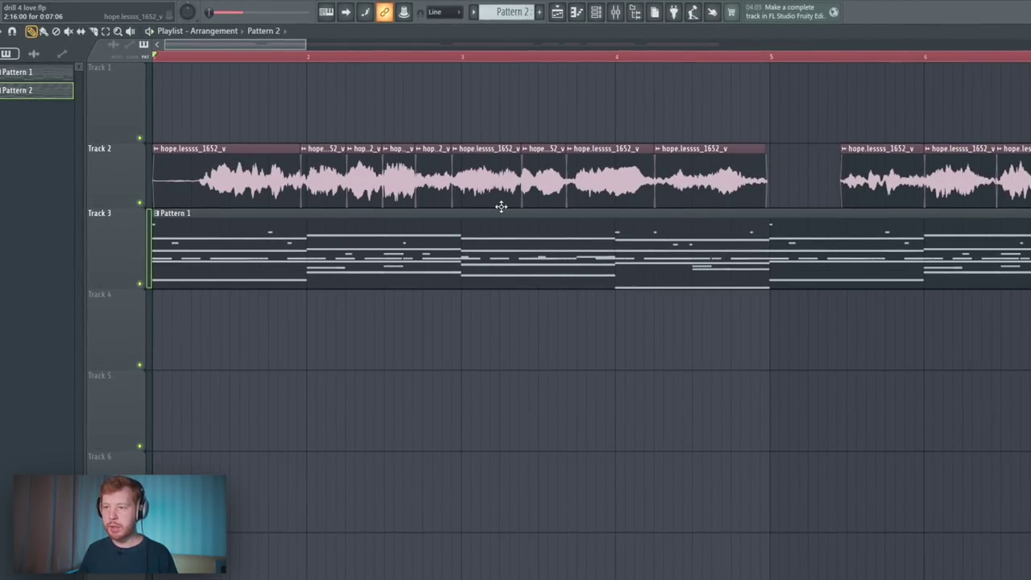
pyautogui.scroll(2, 379, 191)
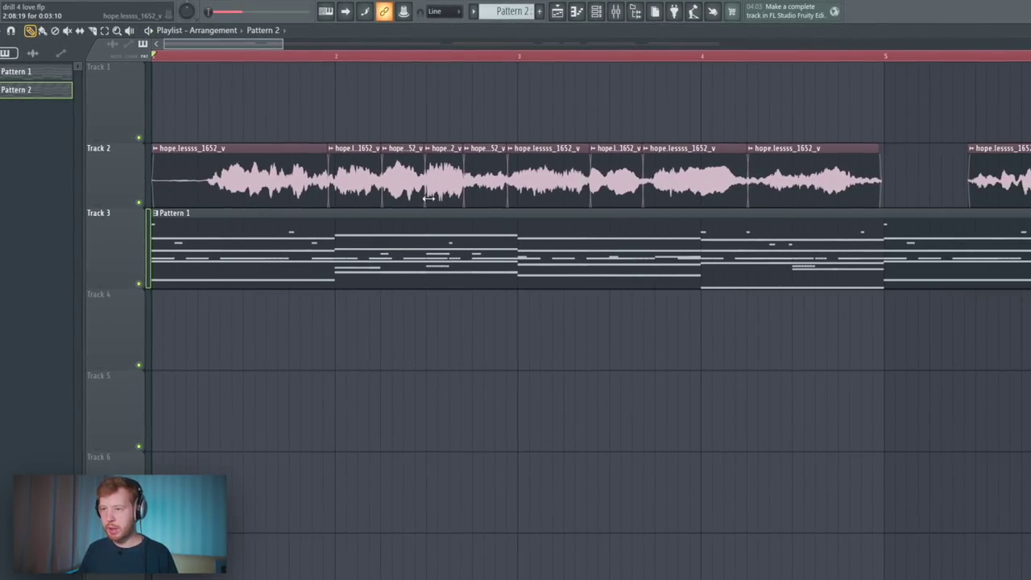
pyautogui.scroll(3, 378, 194)
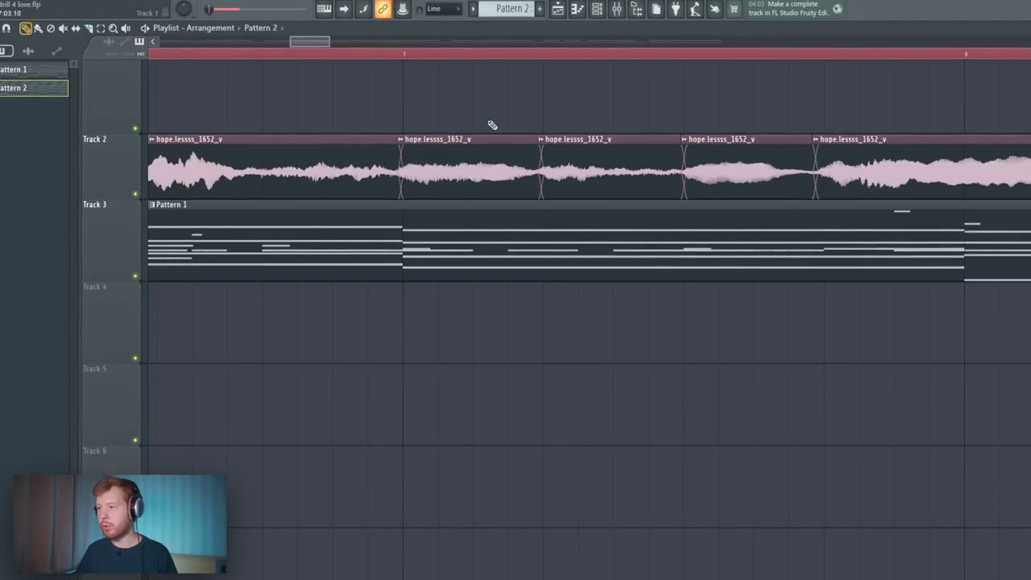
pyautogui.moveTo(492, 125); pyautogui.dragTo(735, 184)
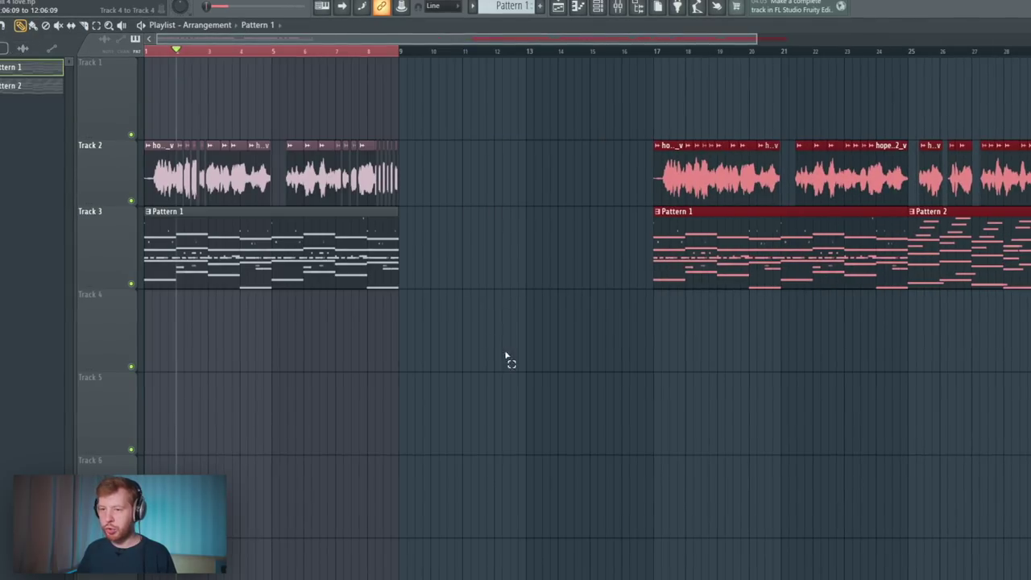
# Duplicate the vocal slices and Pattern 1 from bars 1 to 8 into bars 9 to 16, and select that copied range for playback
pyautogui.moveTo(506, 355); pyautogui.dragTo(147, 103)
pyautogui.moveTo(211, 267); pyautogui.dragTo(453, 285)
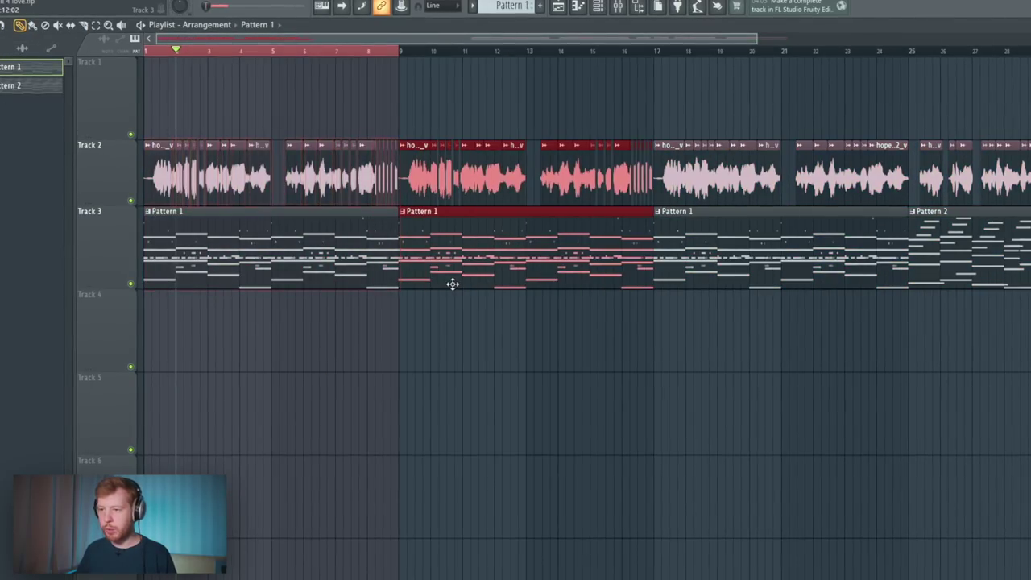
pyautogui.moveTo(403, 50)
pyautogui.mouseDown()
pyautogui.moveTo(683, 74)
pyautogui.moveTo(652, 74)
pyautogui.mouseUp()
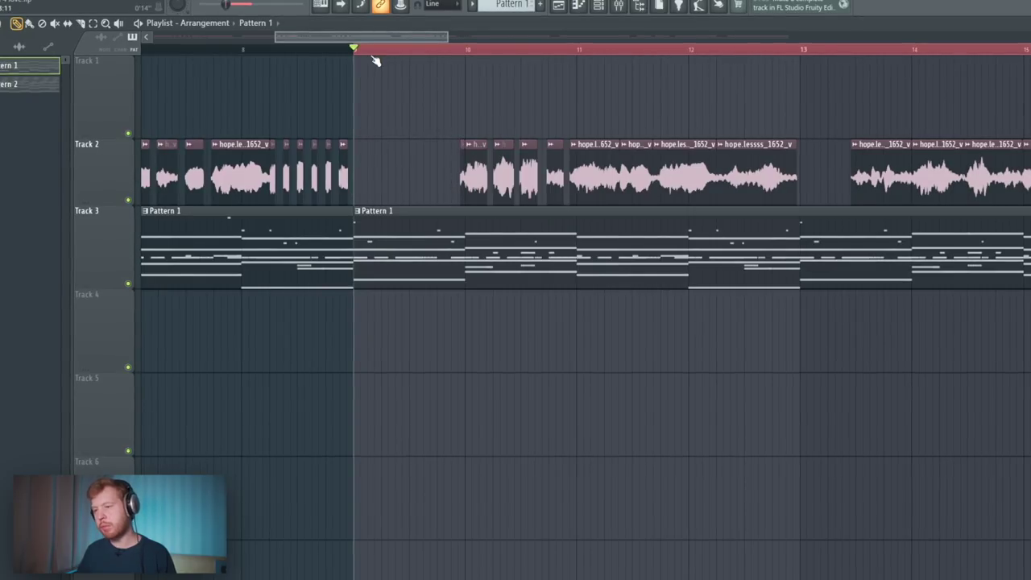
# Remove the vocal from the start of bar 9 and rearrange bars 10 to 12 into short, separated slices on track 2
pyautogui.press('space')
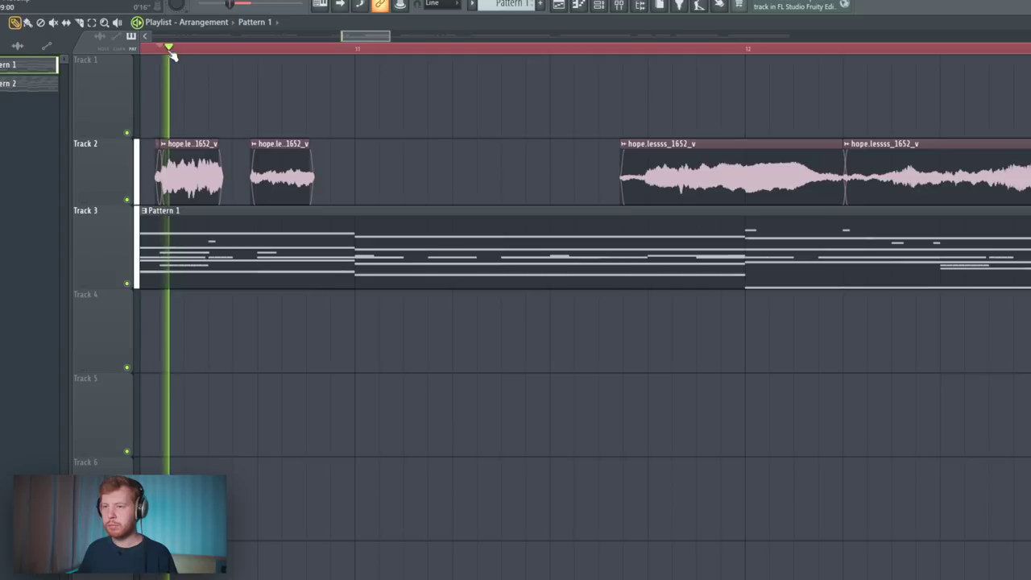
pyautogui.press('space')
pyautogui.click(725, 178)
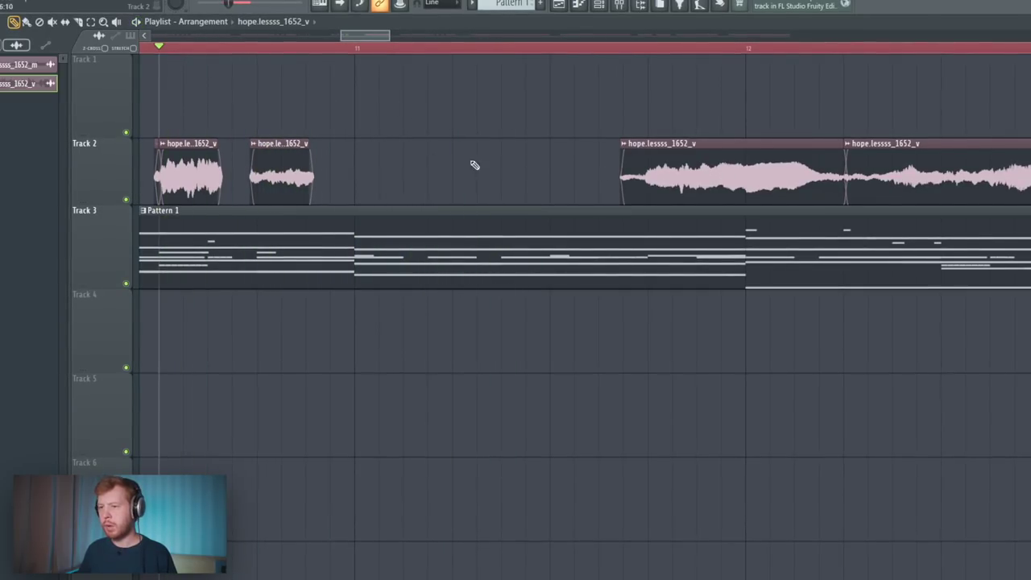
pyautogui.click(473, 165)
pyautogui.moveTo(393, 190); pyautogui.dragTo(405, 191)
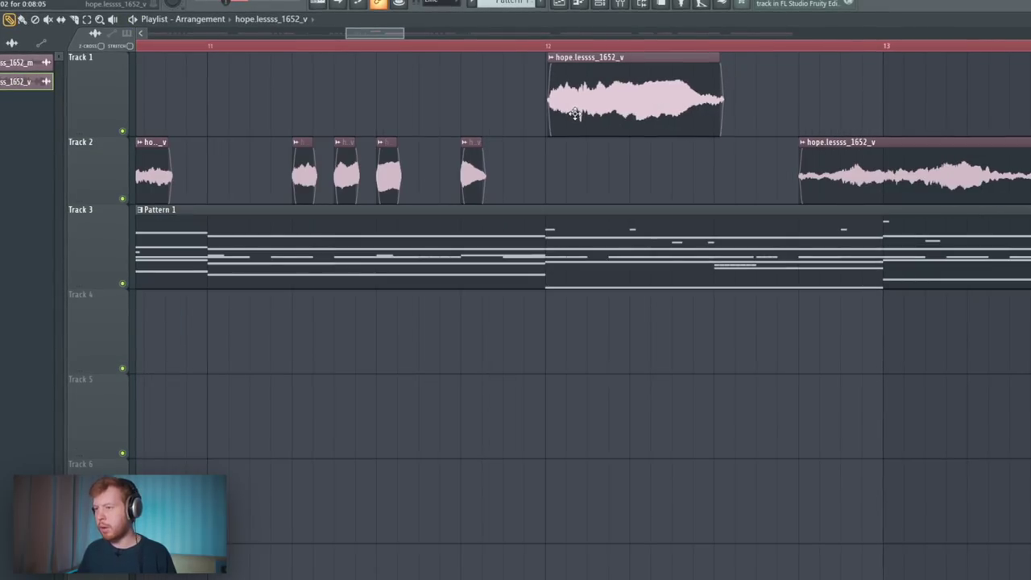
pyautogui.moveTo(575, 114); pyautogui.dragTo(578, 116)
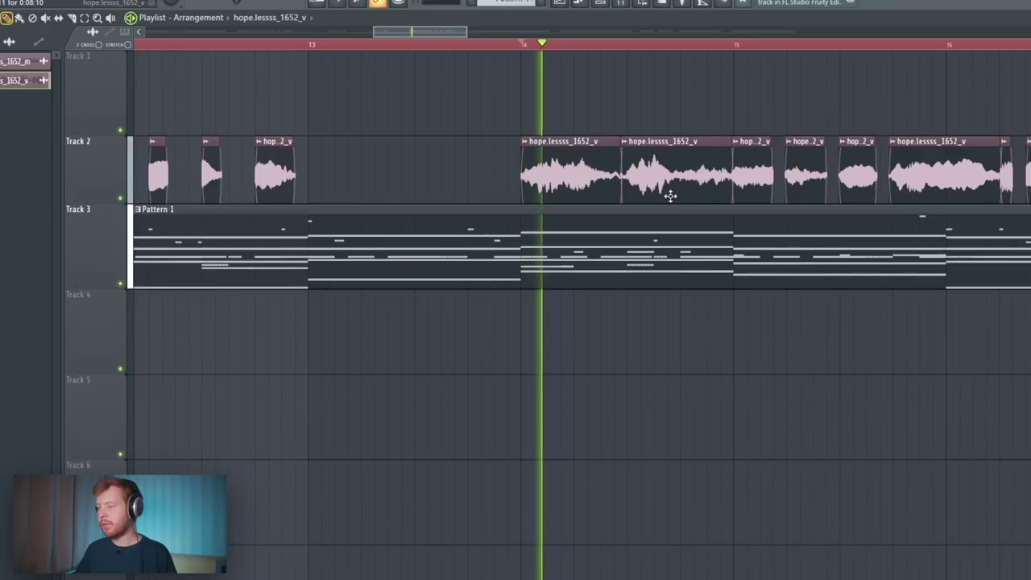
# Trim the vocal slices in bar 14 to leave gaps, double the slice on beat 3, and slip the audio inside them
pyautogui.press('space')
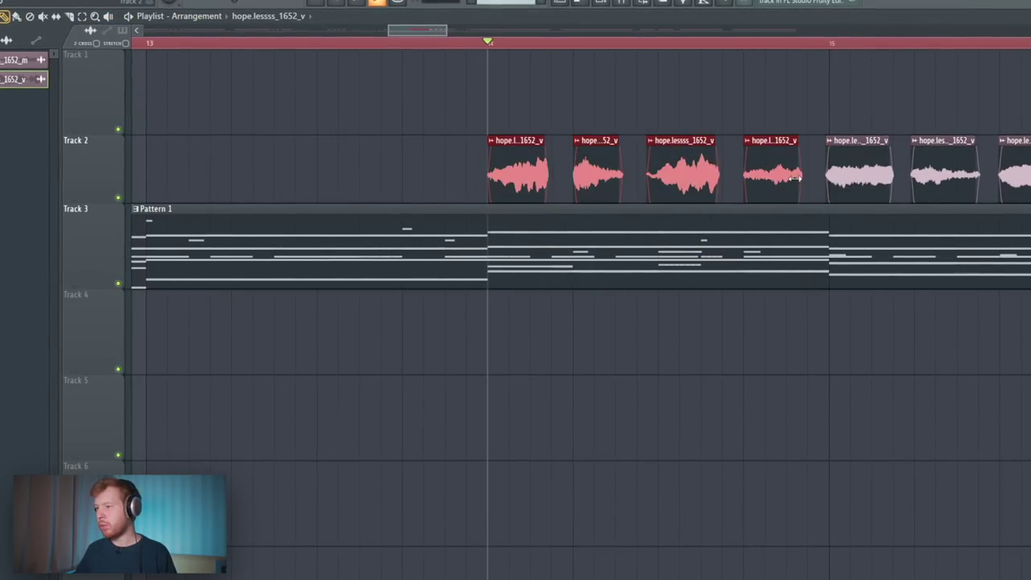
pyautogui.press('space')
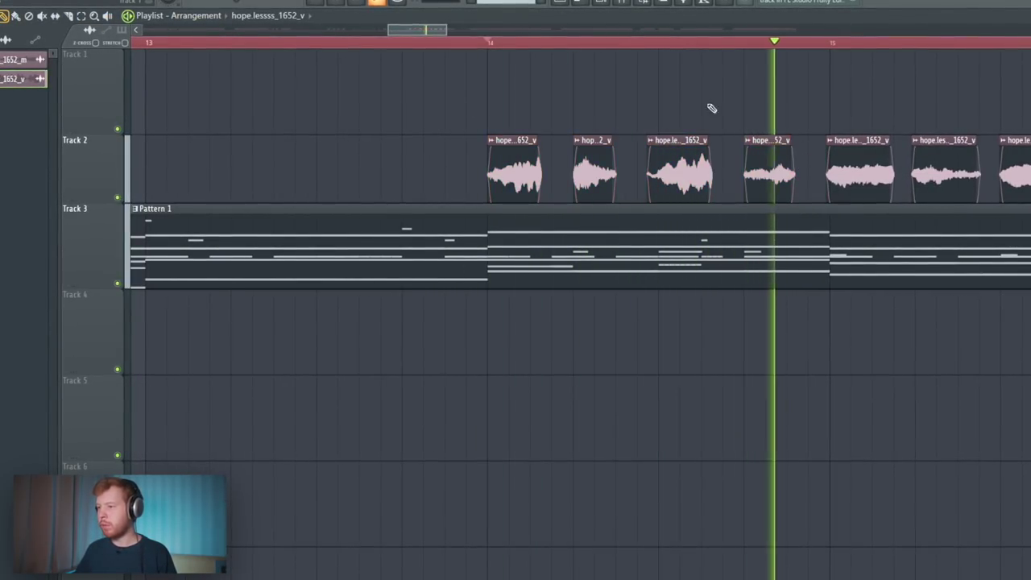
pyautogui.press('space')
pyautogui.rightClick(679, 169)
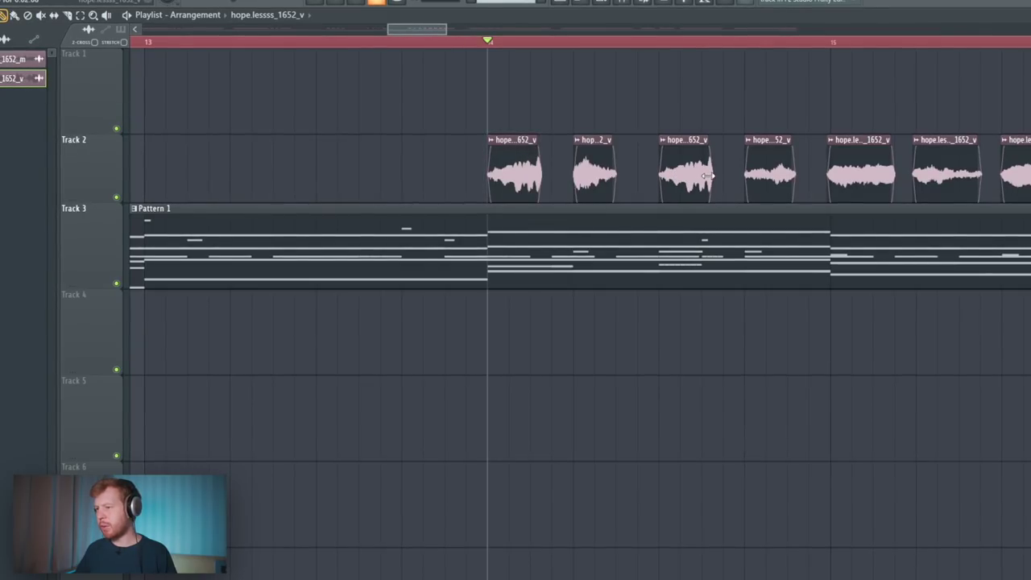
pyautogui.moveTo(737, 204); pyautogui.dragTo(420, 49)
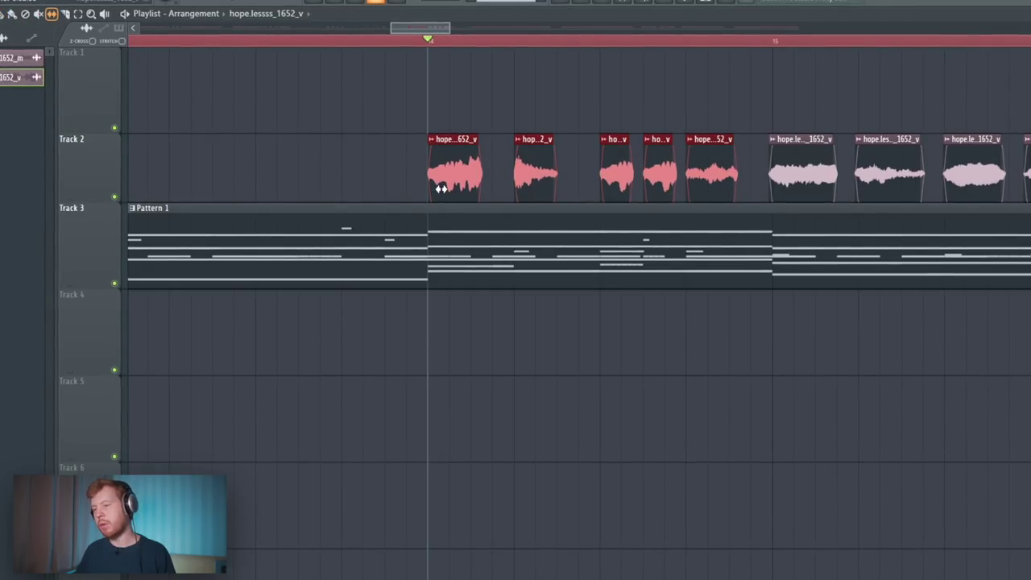
pyautogui.press('space')
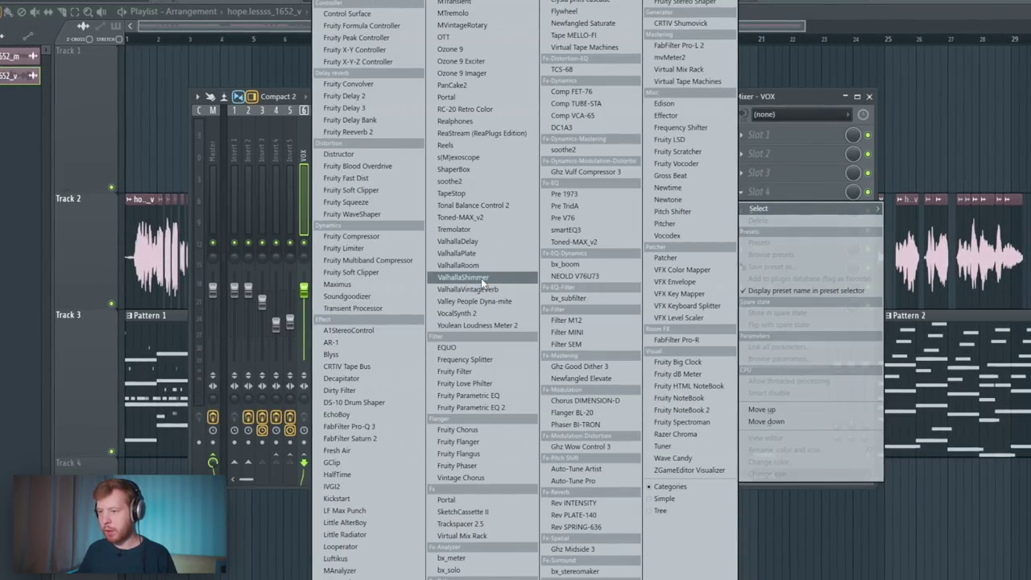
# Add ValhallaShimmer with the ConcertHall preset at 0.28 mix to the VOX insert, and add EchoBoy ahead of it in the chain
pyautogui.click(481, 278)
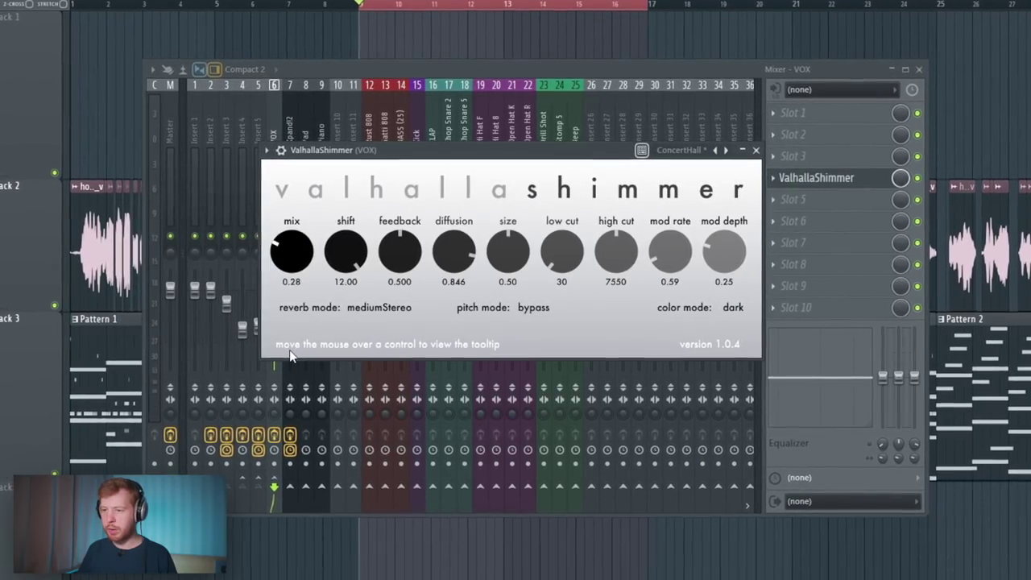
pyautogui.click(793, 200)
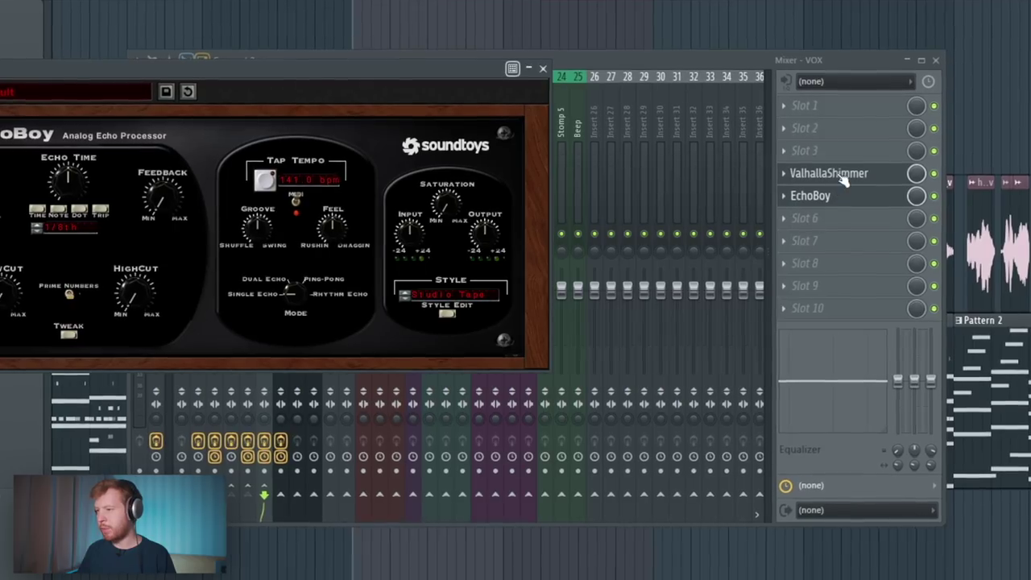
pyautogui.scroll(-1, 843, 180)
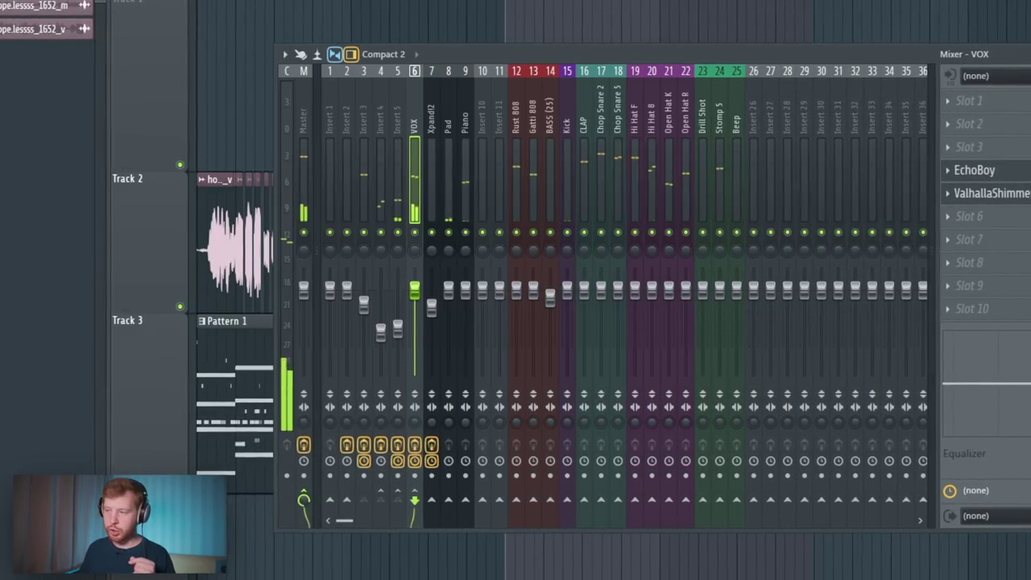
# Add PanCake2 in slot 3 of the VOX insert and raise its mix slightly, with Fruity Balance added in slot 6
pyautogui.click(970, 148)
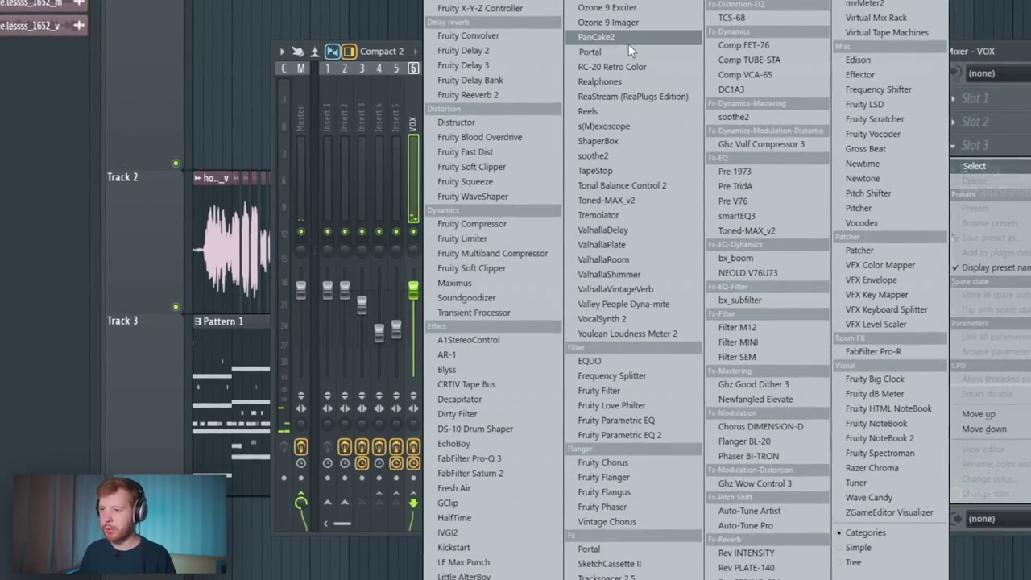
pyautogui.click(580, 38)
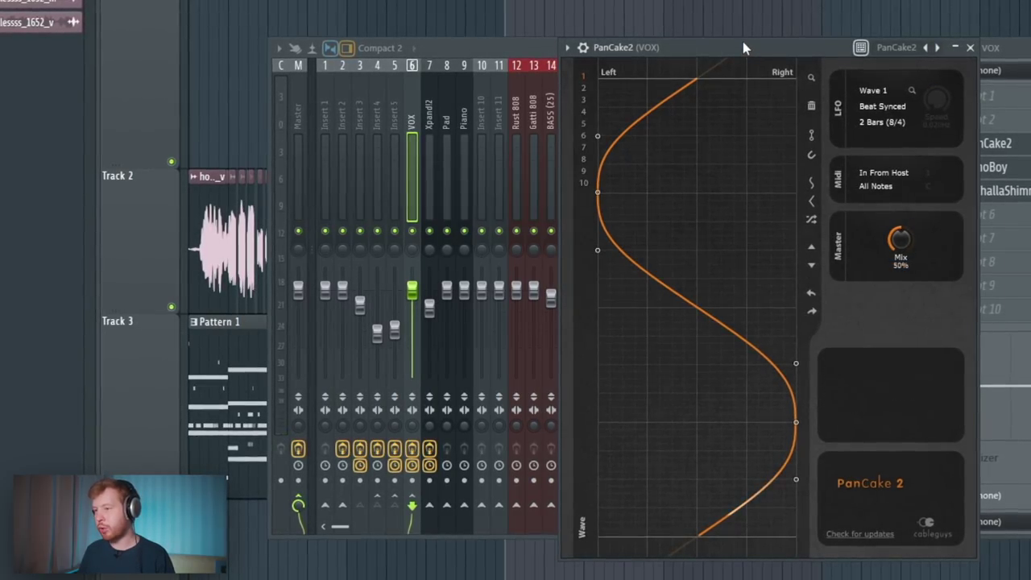
pyautogui.press('space')
pyautogui.moveTo(901, 238)
pyautogui.mouseDown()
pyautogui.moveTo(900, 225)
pyautogui.moveTo(908, 231)
pyautogui.mouseUp()
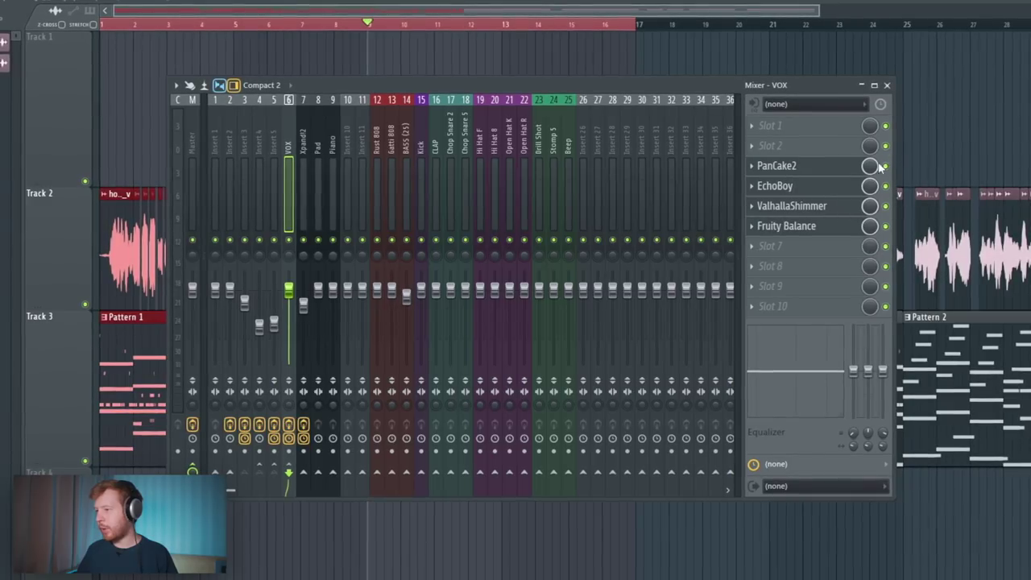
# Create an automation clip for PanCake2's mix level, place it on track 4, and shape its curve around a point at bar 9
pyautogui.rightClick(878, 167)
pyautogui.click(934, 264)
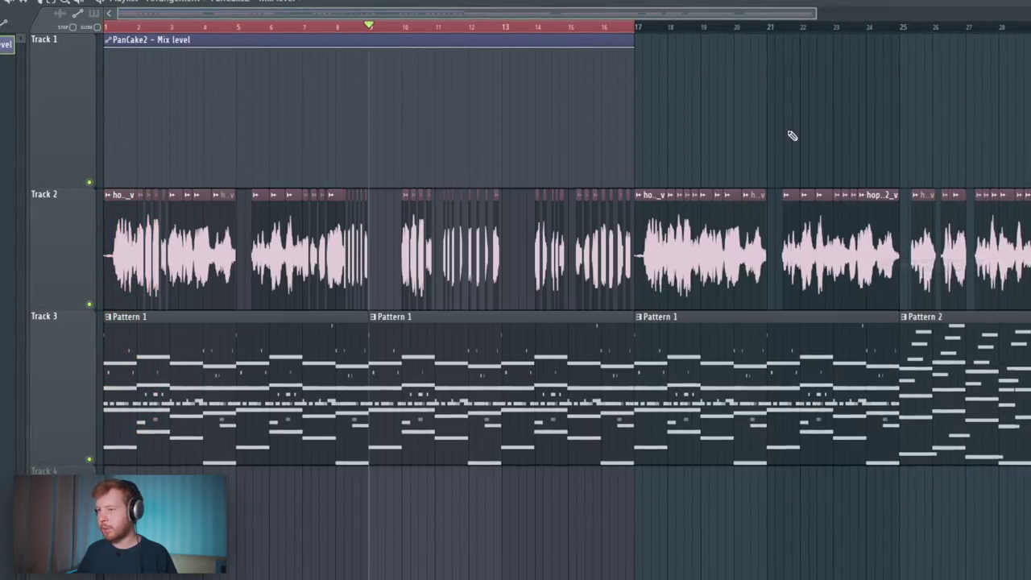
pyautogui.moveTo(375, 37); pyautogui.dragTo(365, 522)
pyautogui.scroll(-3, 370, 483)
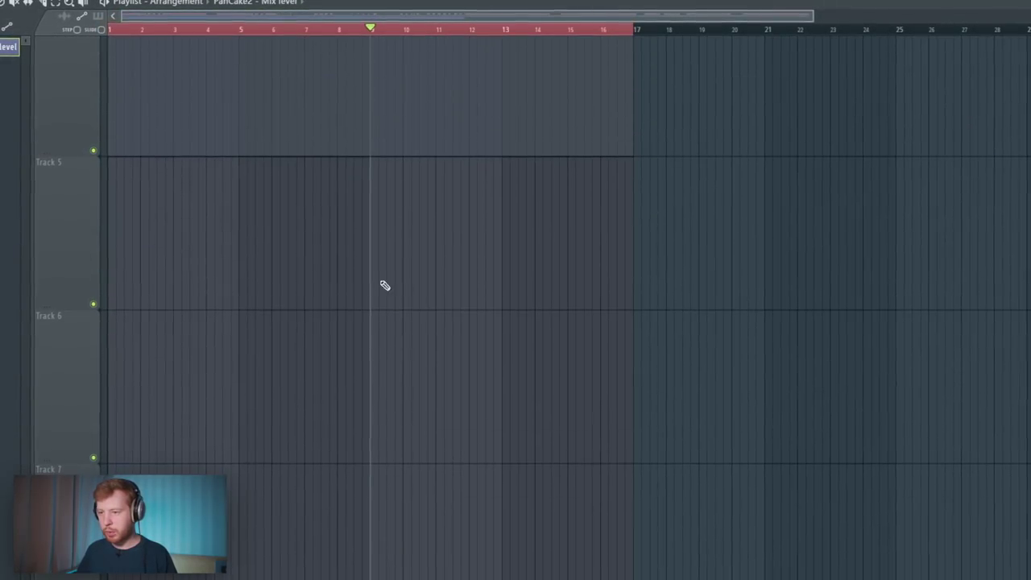
pyautogui.scroll(2, 385, 285)
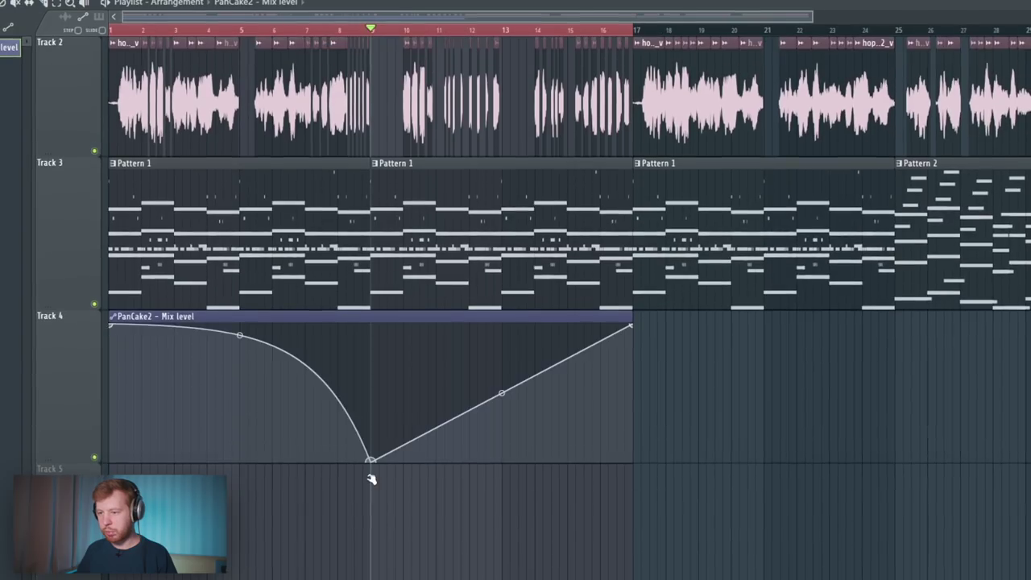
pyautogui.moveTo(372, 458); pyautogui.dragTo(370, 323)
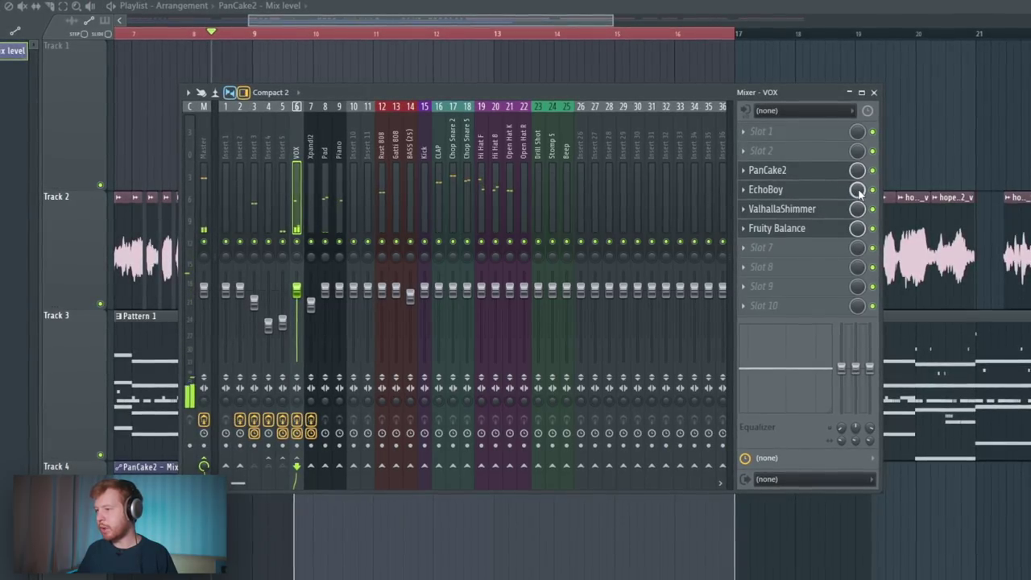
# Link EchoBoy's mix level on the VOX insert to the existing automation controller
pyautogui.rightClick(858, 190)
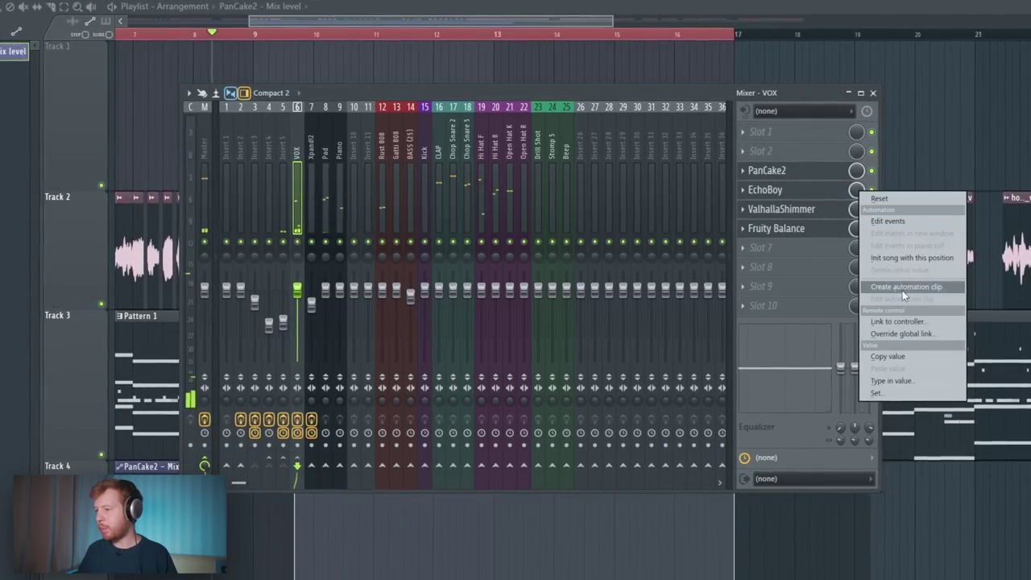
pyautogui.click(896, 320)
pyautogui.click(580, 266)
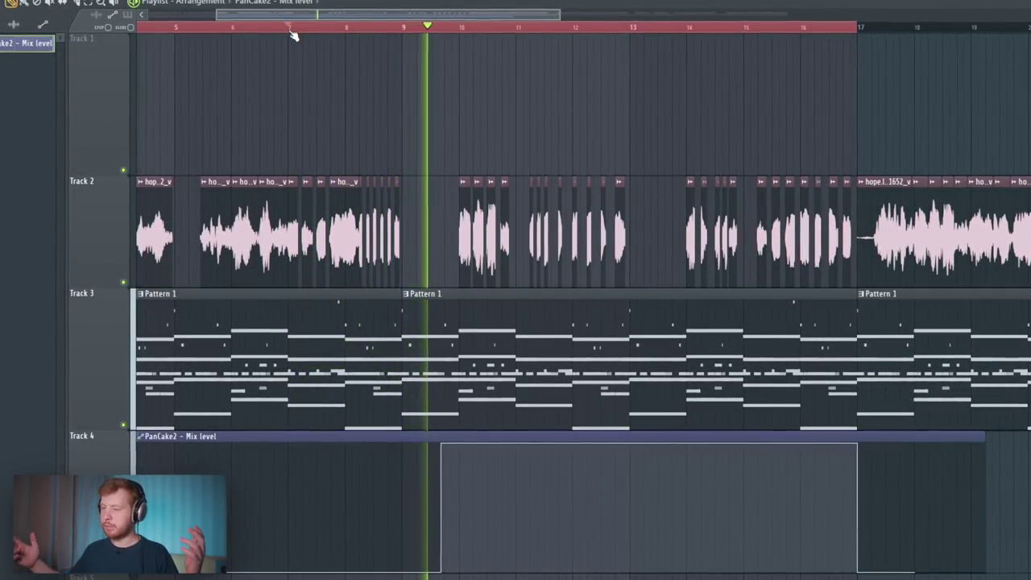
# Move the rising point of the PanCake2 mix-level automation on track 4 to the start of bar 10
pyautogui.press('space')
pyautogui.scroll(5, 503, 205)
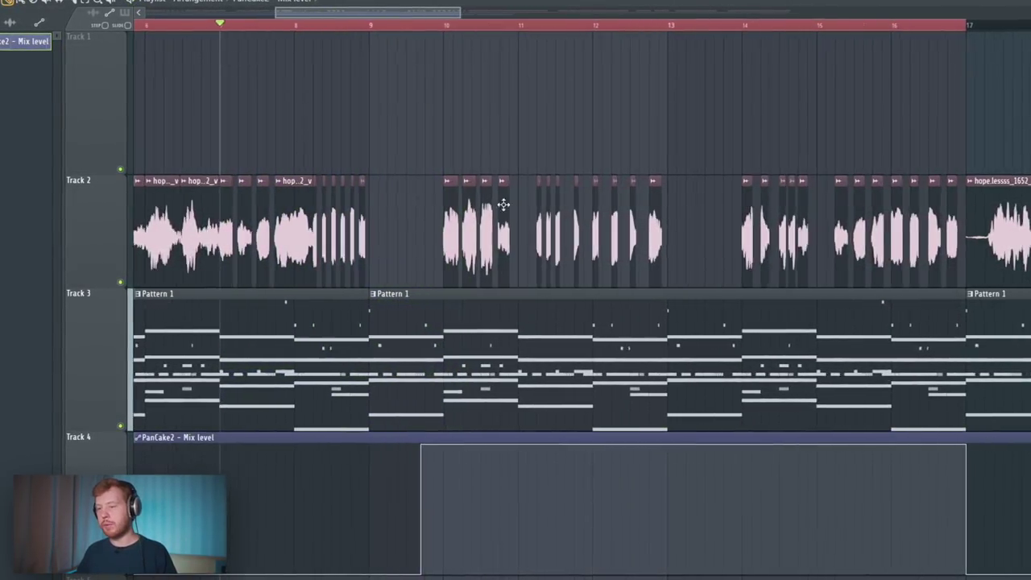
pyautogui.moveTo(341, 453); pyautogui.dragTo(391, 444)
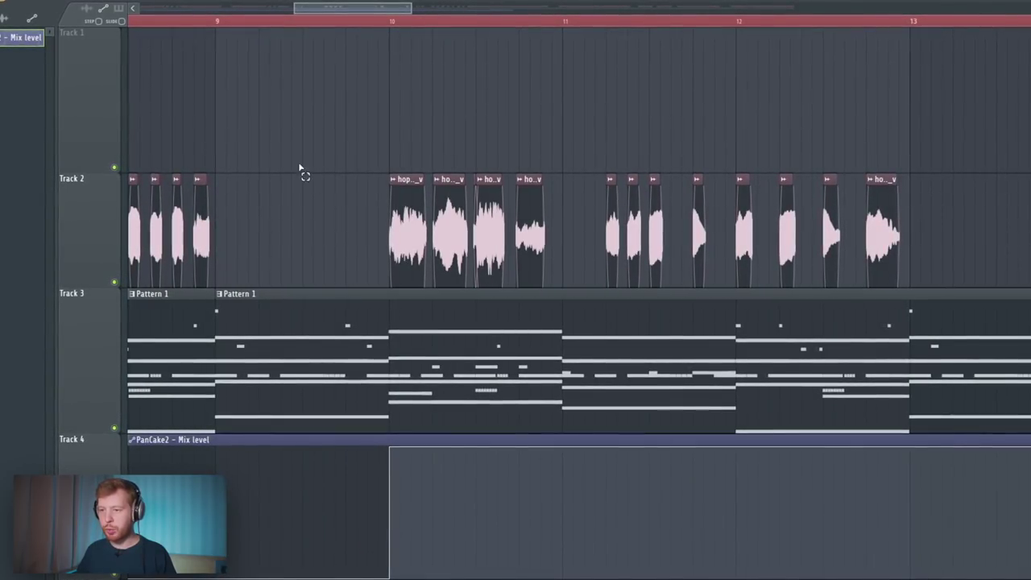
pyautogui.moveTo(299, 166); pyautogui.dragTo(342, 253)
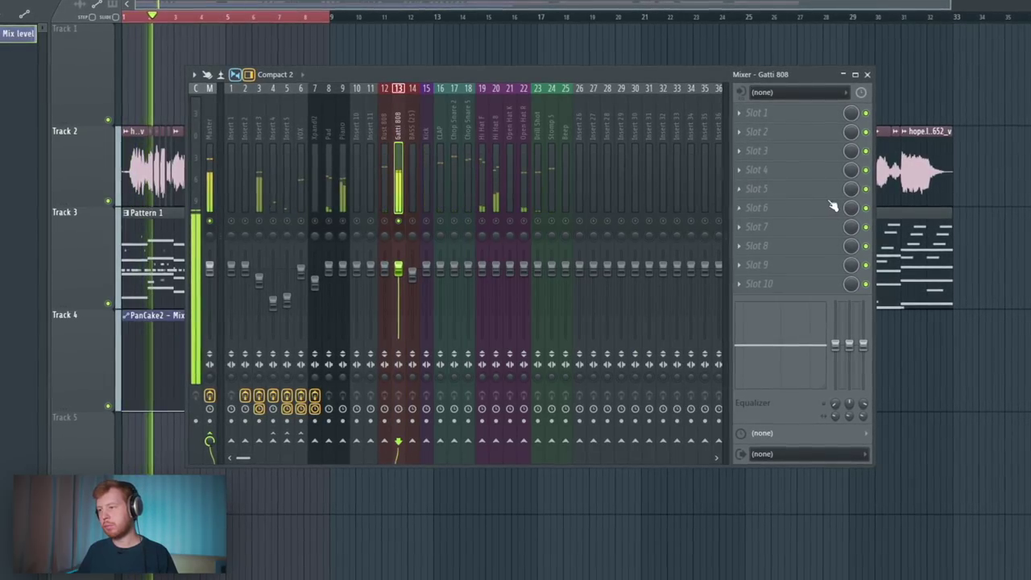
# Add ValhallaRoom in slot 2 of the Gatti 808 insert with 74.7 % mix, 0.0 ms predelay and 0.10 s decay
pyautogui.click(778, 132)
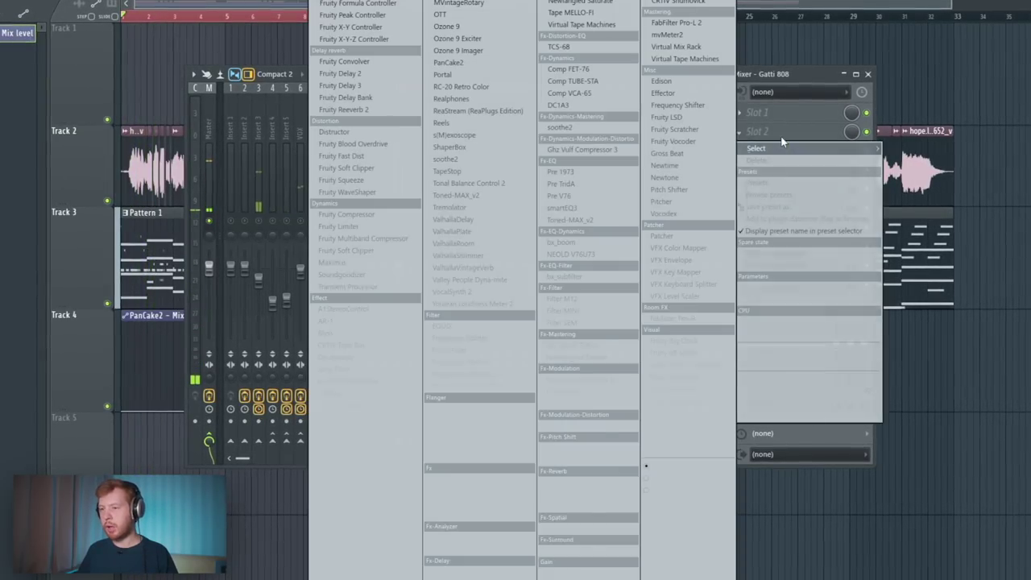
pyautogui.click(500, 244)
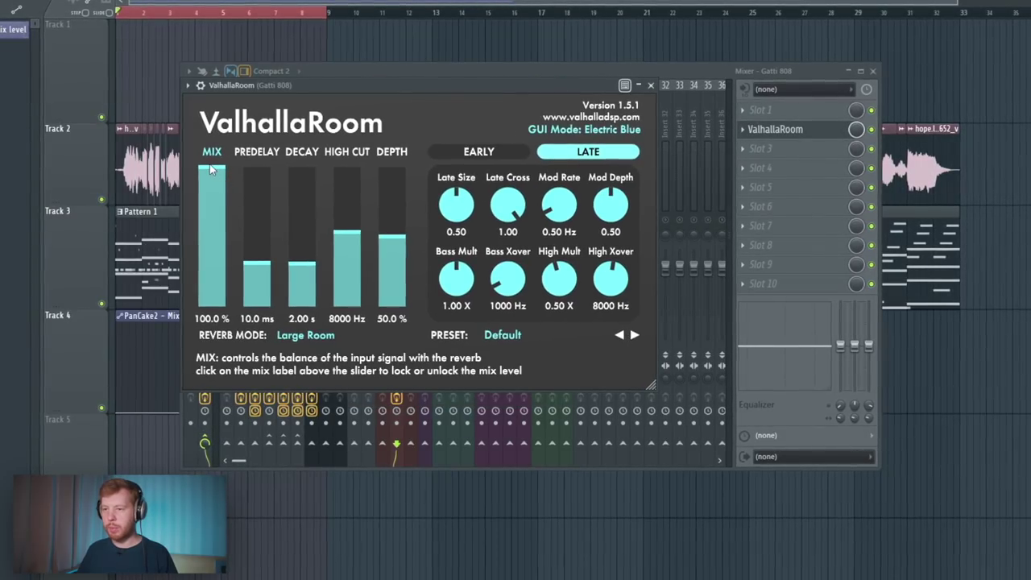
pyautogui.moveTo(211, 169); pyautogui.dragTo(211, 227)
pyautogui.moveTo(257, 263); pyautogui.dragTo(256, 308)
pyautogui.moveTo(302, 263); pyautogui.dragTo(302, 306)
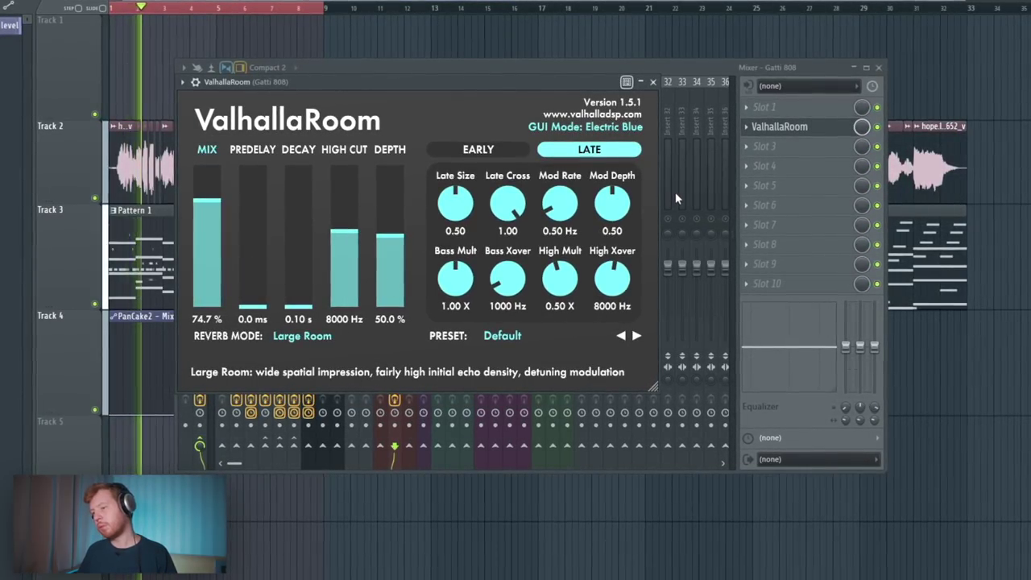
# Add EchoBoy in Ping-Pong mode to slot 3 of the Gatti 808 insert, followed by IVGI2 in slot 4
pyautogui.click(764, 146)
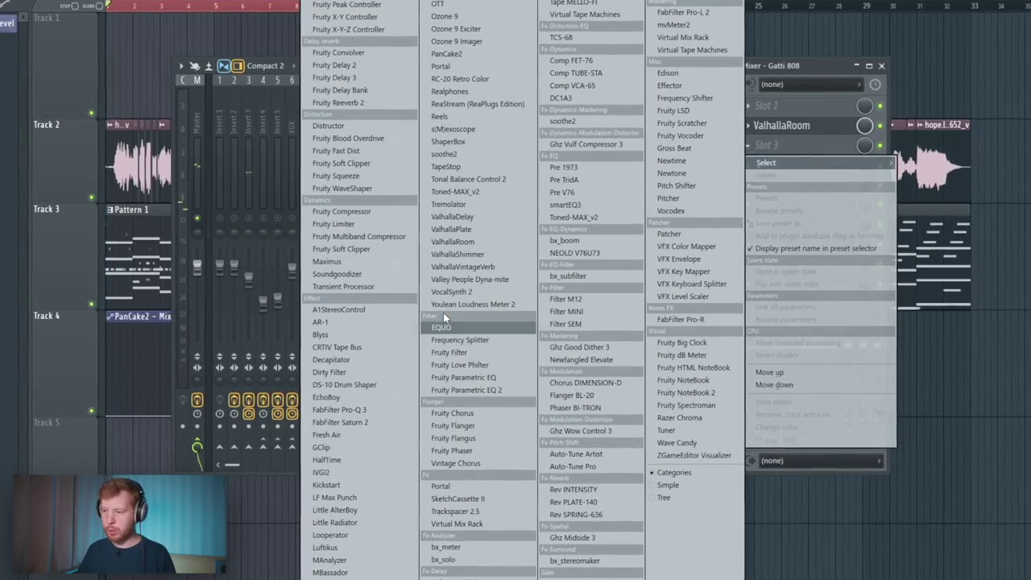
pyautogui.click(326, 397)
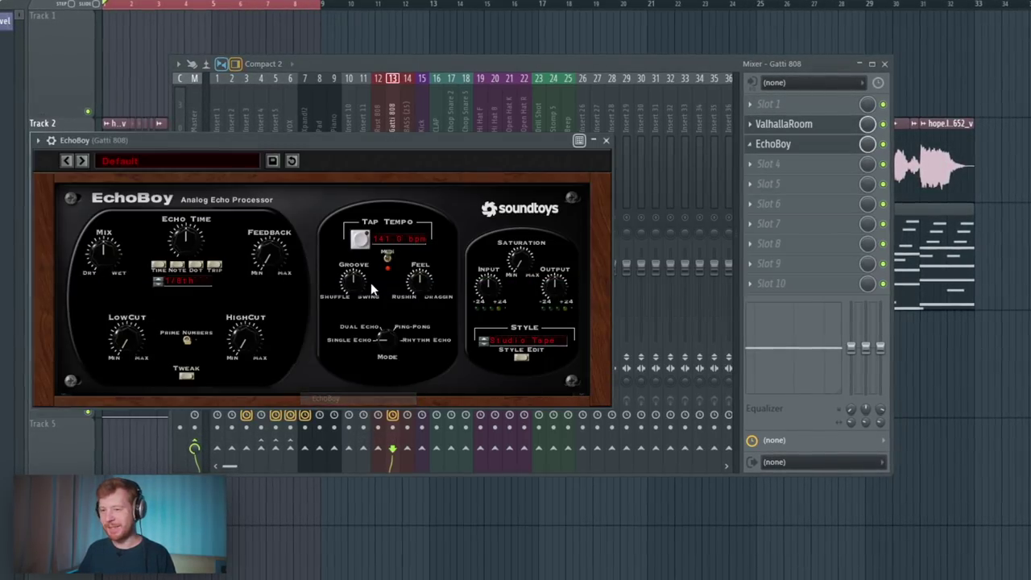
pyautogui.moveTo(264, 140); pyautogui.dragTo(342, 146)
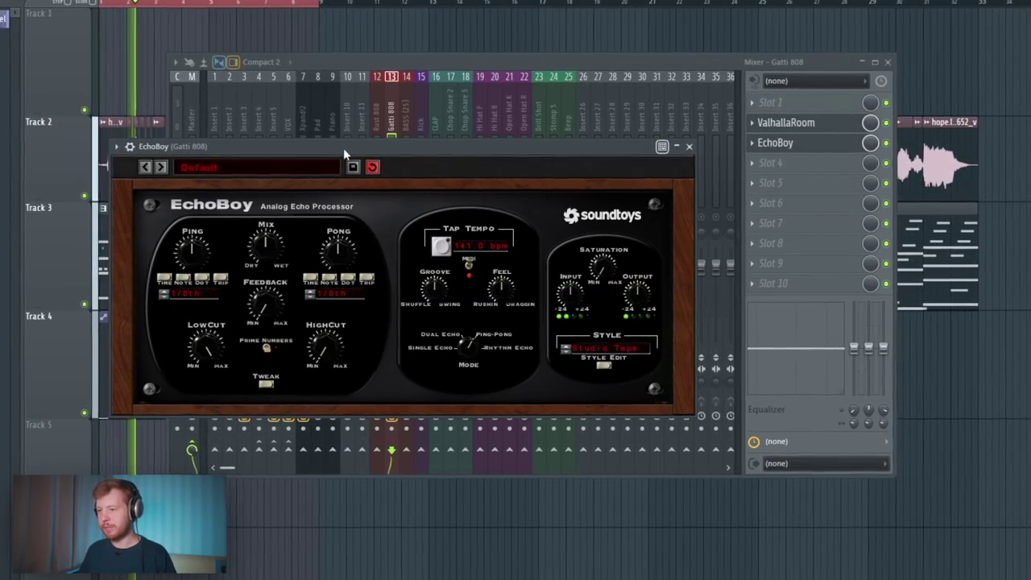
pyautogui.click(770, 163)
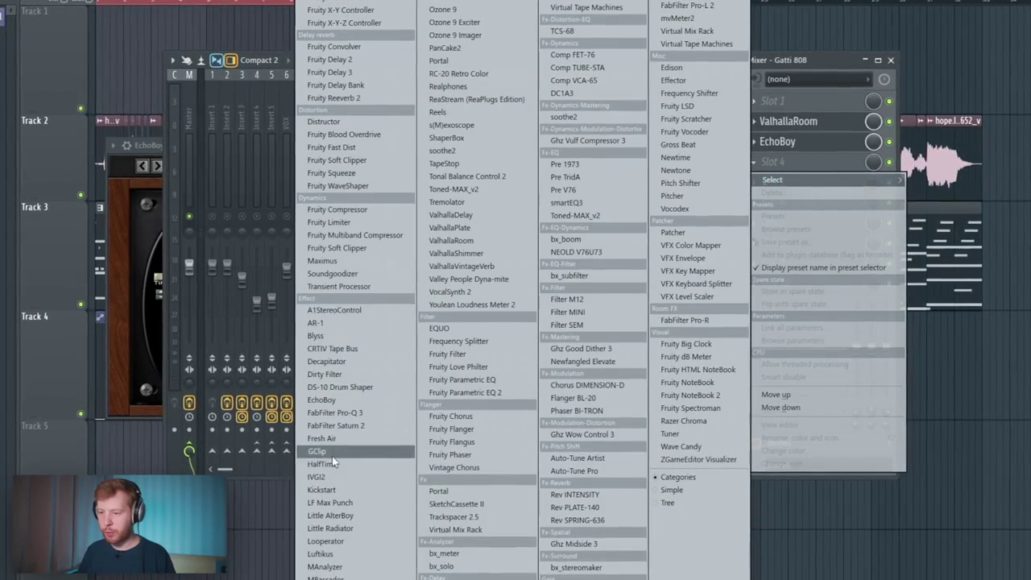
pyautogui.click(322, 477)
pyautogui.moveTo(172, 153); pyautogui.dragTo(403, 161)
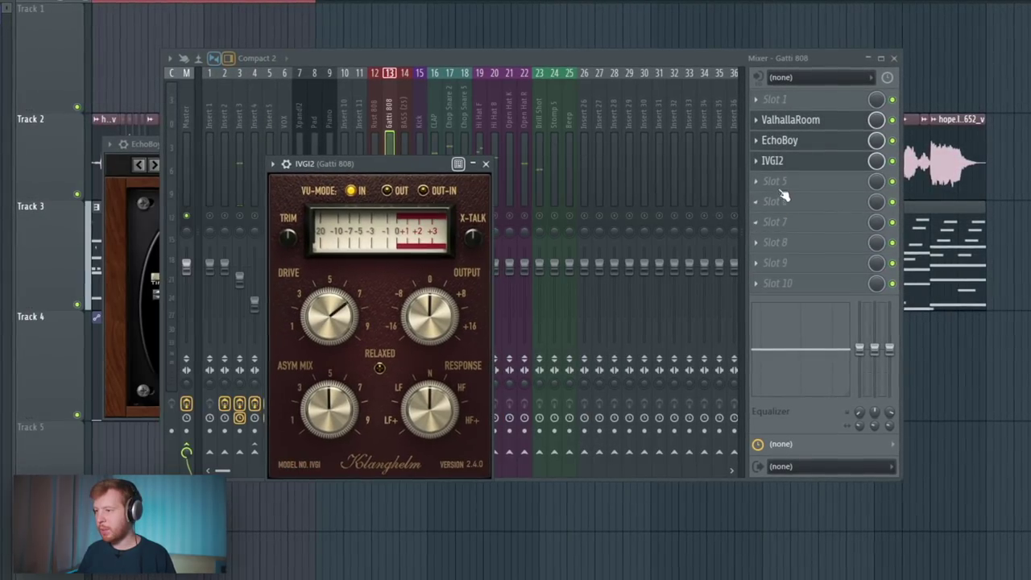
# Add Ozone 9 Imager in slot 5, adjust its band crossover, enable Stereoize, and set the Band 2 width to 62
pyautogui.click(805, 181)
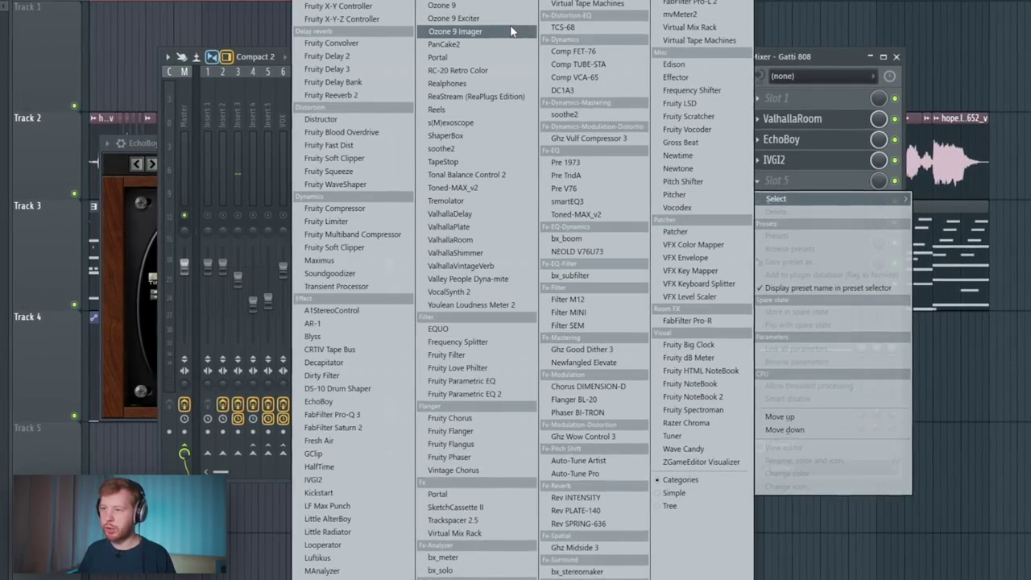
pyautogui.click(510, 31)
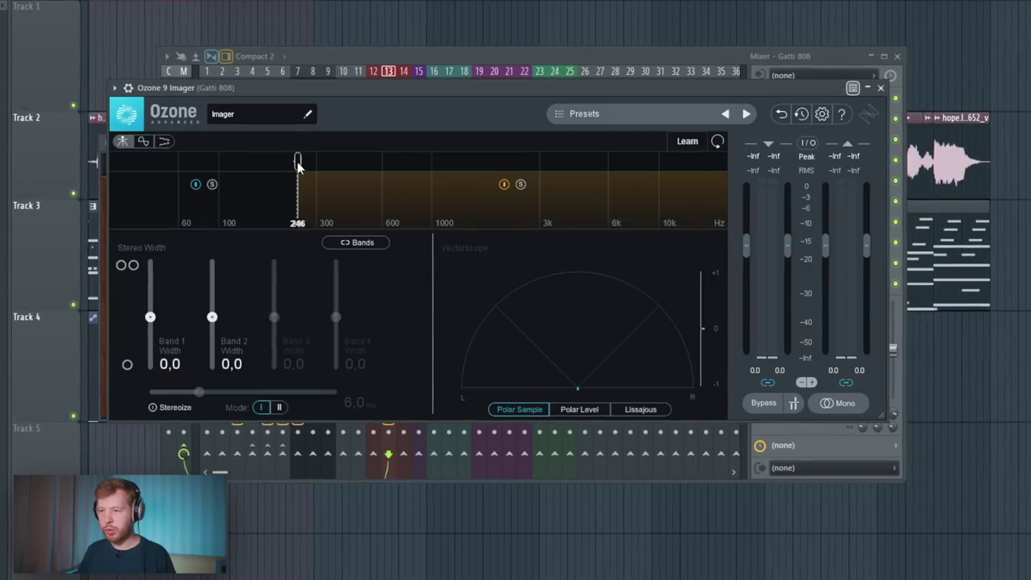
pyautogui.moveTo(282, 164); pyautogui.dragTo(288, 157)
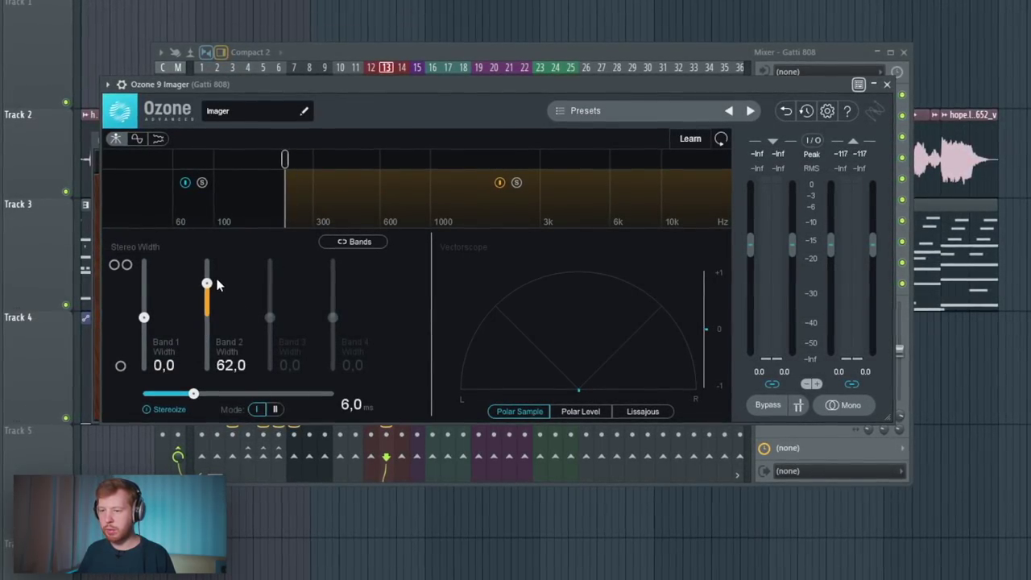
pyautogui.press('Escape')
pyautogui.press('Escape')
pyautogui.press('space')
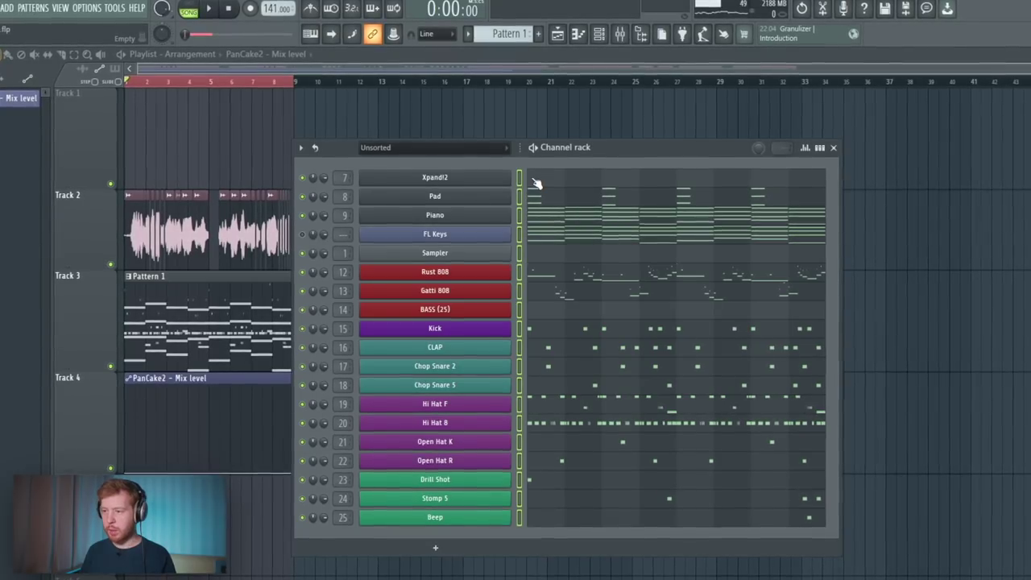
# Paste Pattern 1's channels into a new Pattern 3 and split it by channel
pyautogui.press('F4')
pyautogui.hotkey('ctrl', 'v')
pyautogui.click(469, 34)
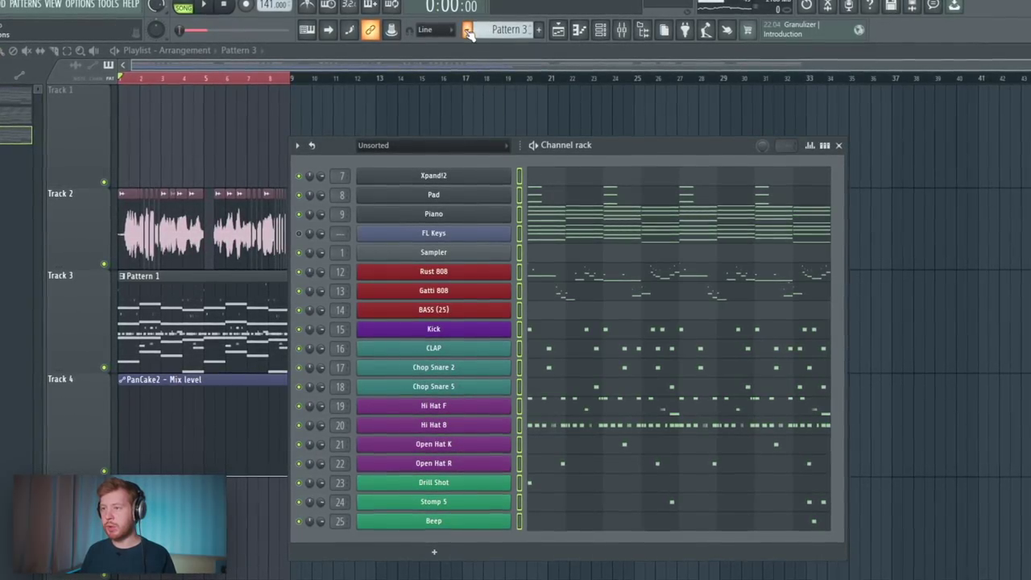
pyautogui.click(568, 234)
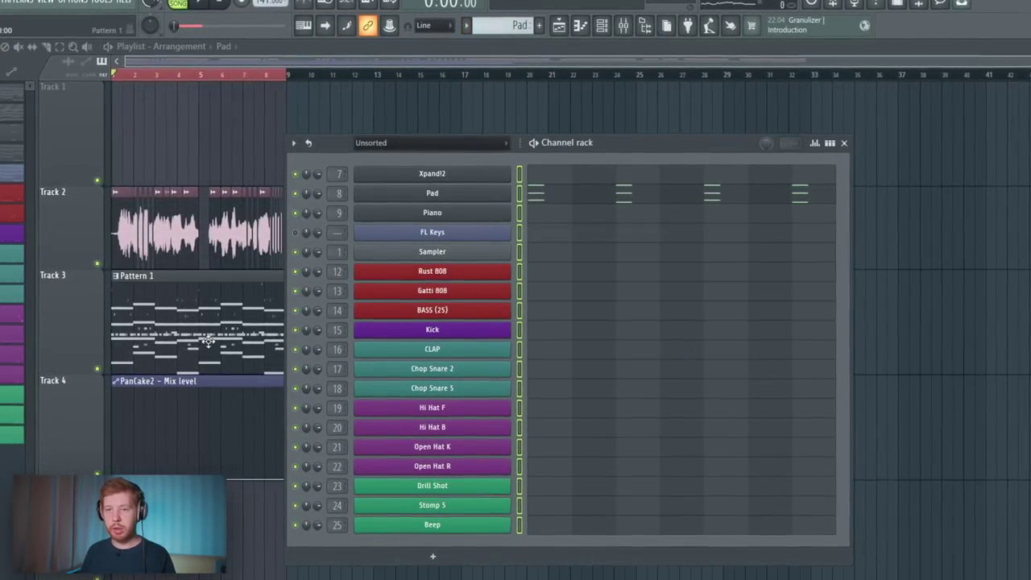
# Duplicate Pattern 2's channels into a new Pattern 19 and split it by channel
pyautogui.press('KP_Subtract')
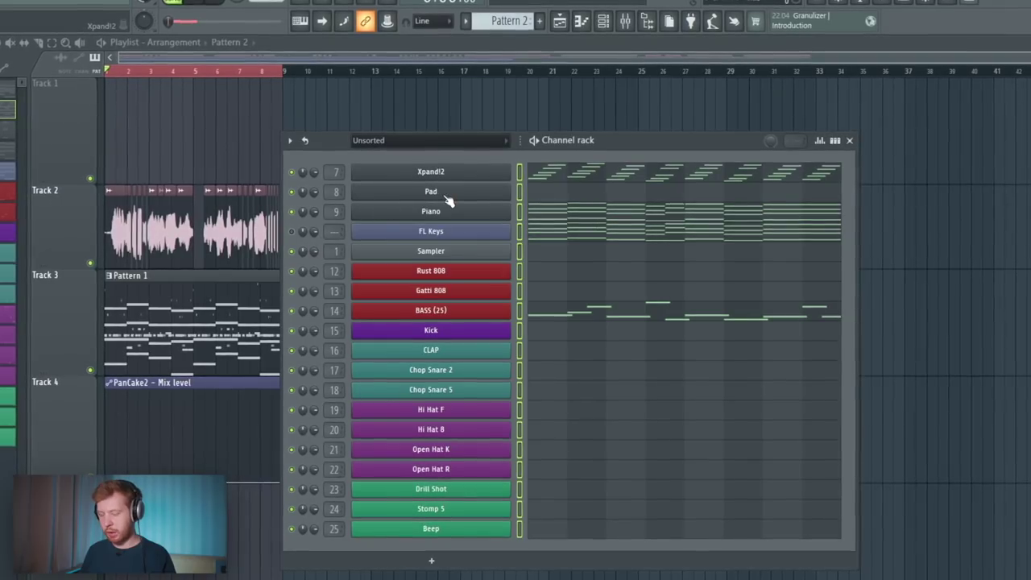
pyautogui.click(464, 19)
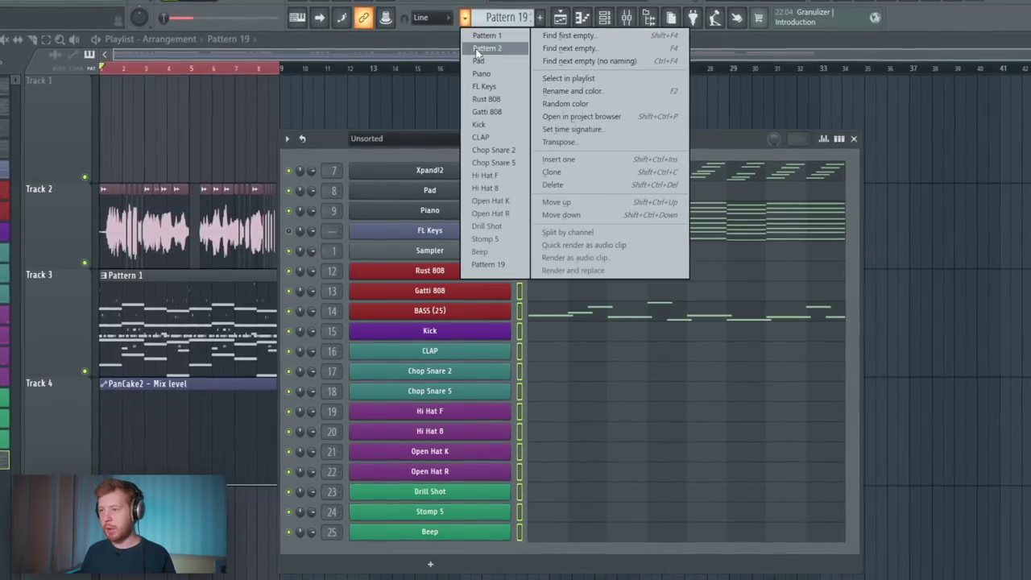
pyautogui.click(571, 229)
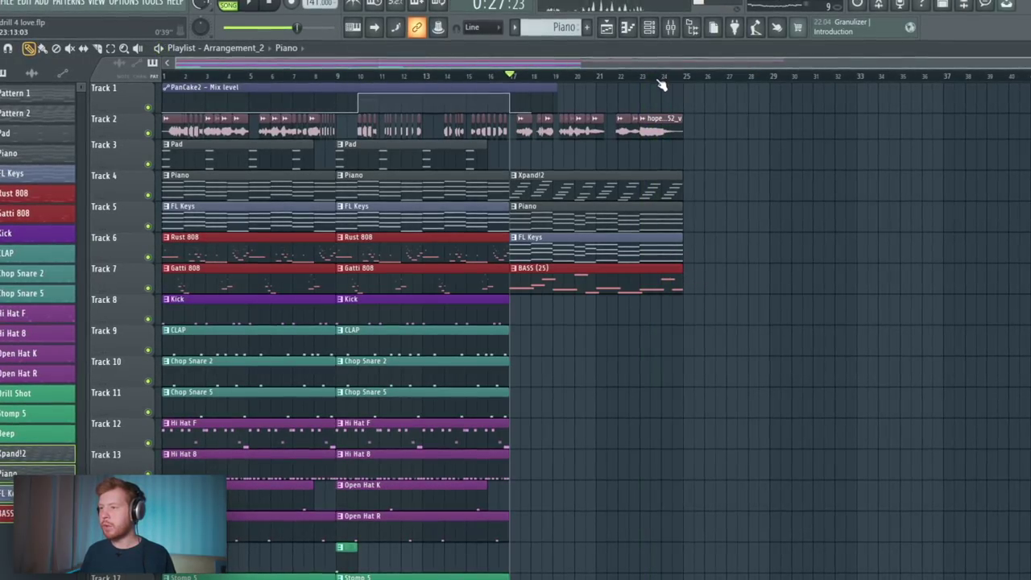
# Make the Piano clip at the start of track 4 unique, and open its notes to select them
pyautogui.scroll(6, 718, 168)
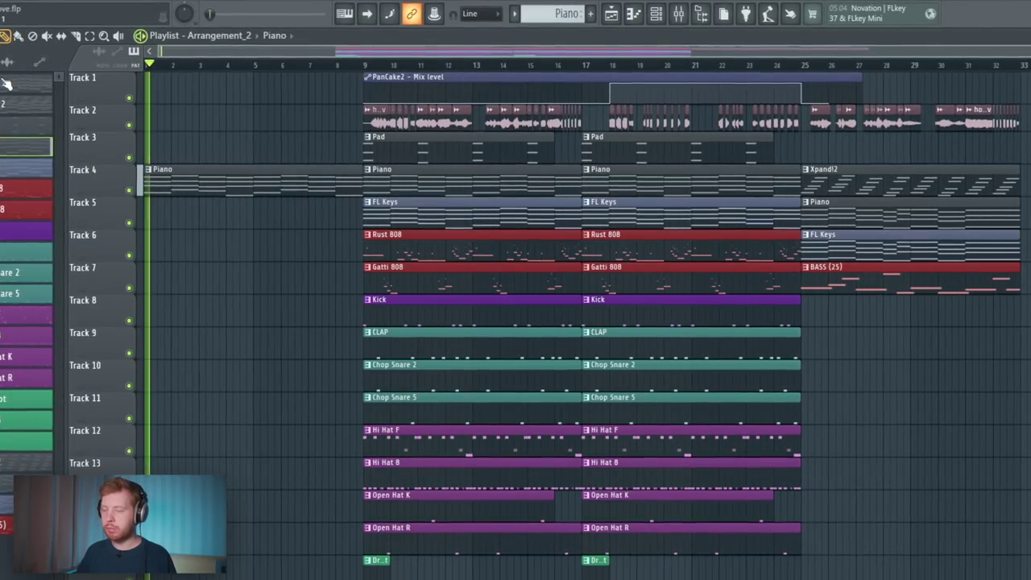
pyautogui.rightClick(150, 172)
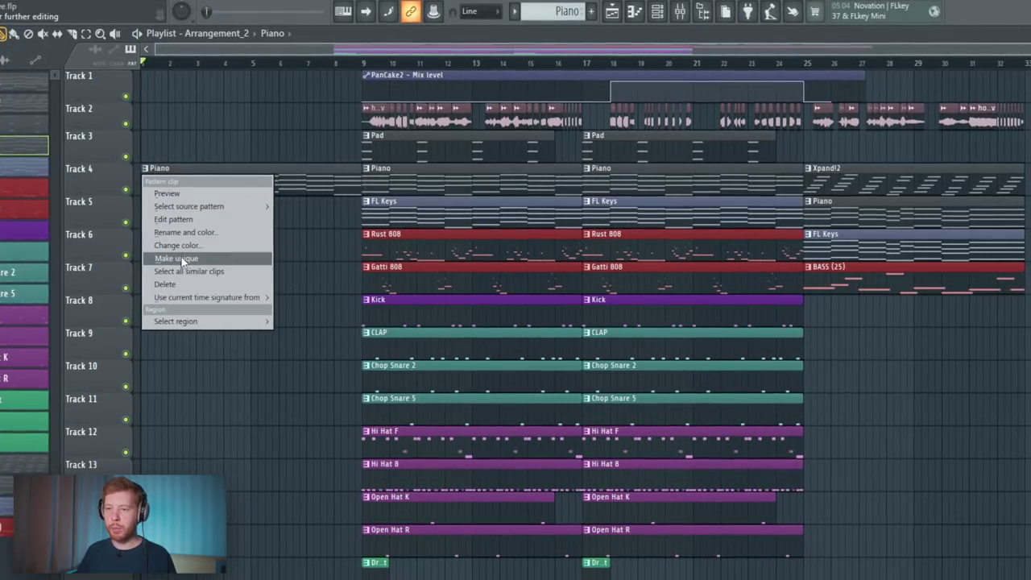
pyautogui.click(182, 260)
pyautogui.doubleClick(188, 180)
pyautogui.moveTo(821, 416); pyautogui.dragTo(427, 228)
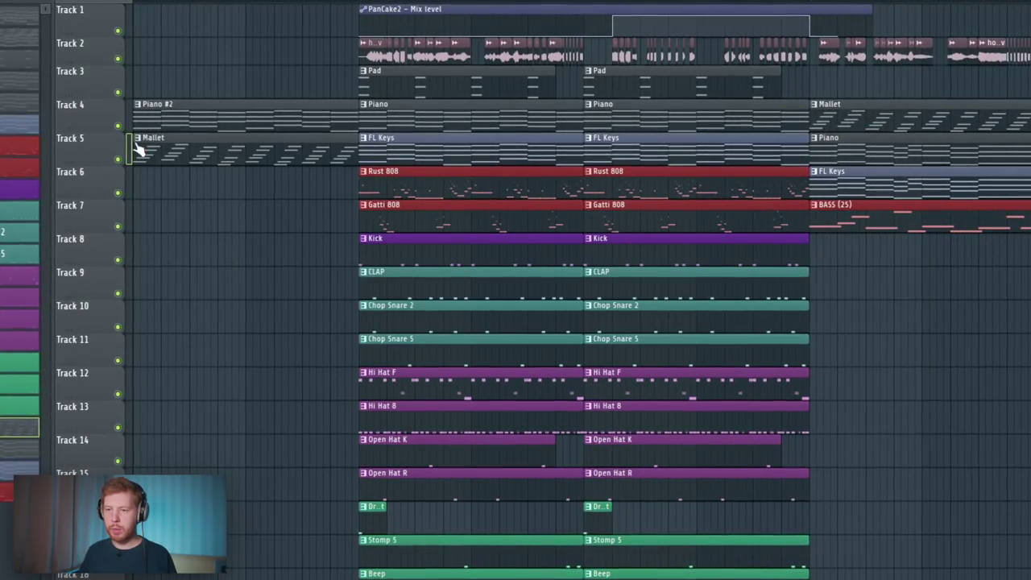
# Make the Mallet clip at the start of track 5 unique, and copy the Piano pattern's chords for its Xpand!2 channel
pyautogui.click(137, 140)
pyautogui.click(165, 193)
pyautogui.press('F6')
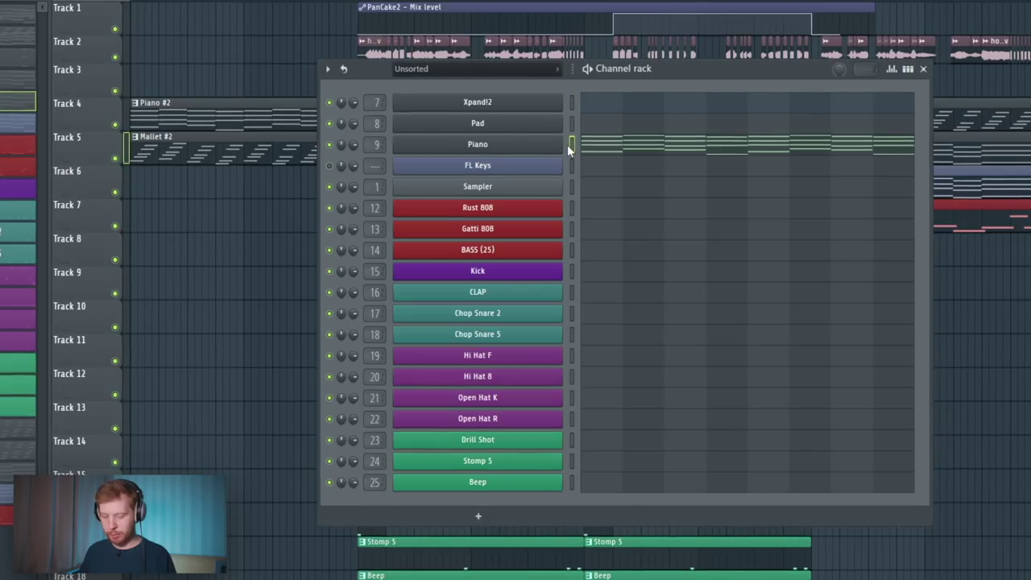
pyautogui.click(572, 102)
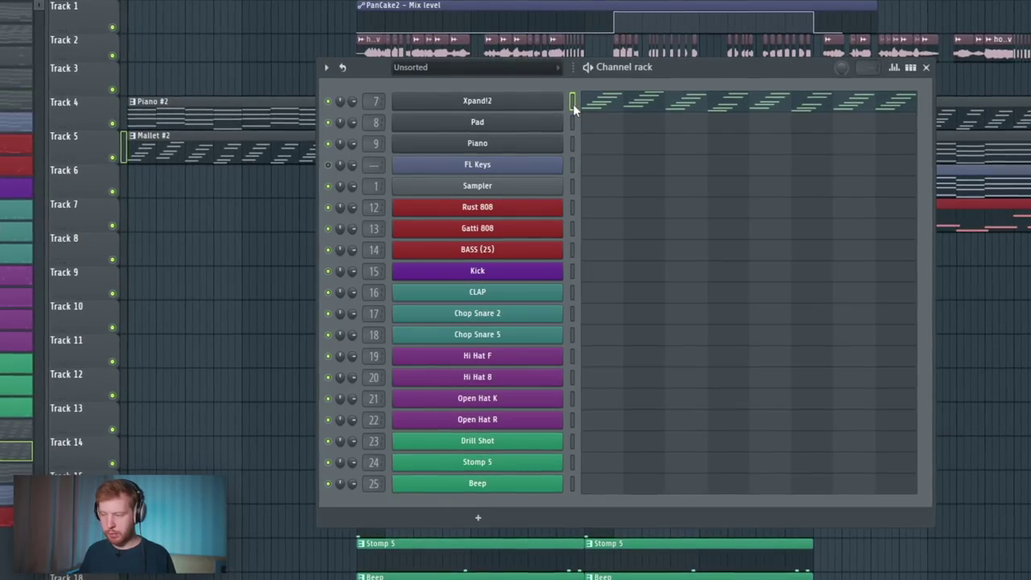
# Replace the Xpand!2 notes in the Mallet #2 pattern with the copied chords and strum them
pyautogui.press('F7')
pyautogui.scroll(3, 376, 311)
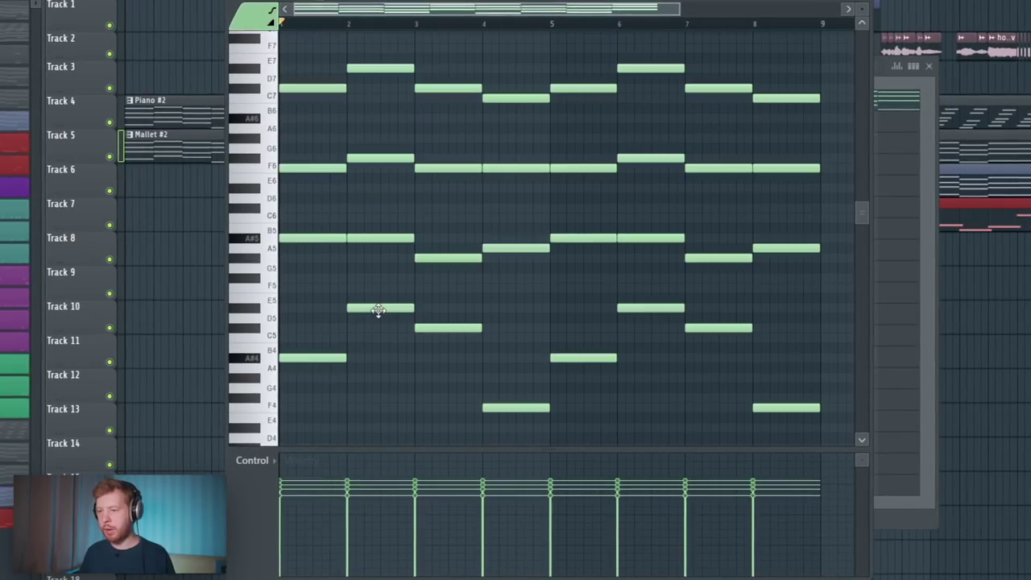
pyautogui.press('space')
pyautogui.hotkey('alt', 's')
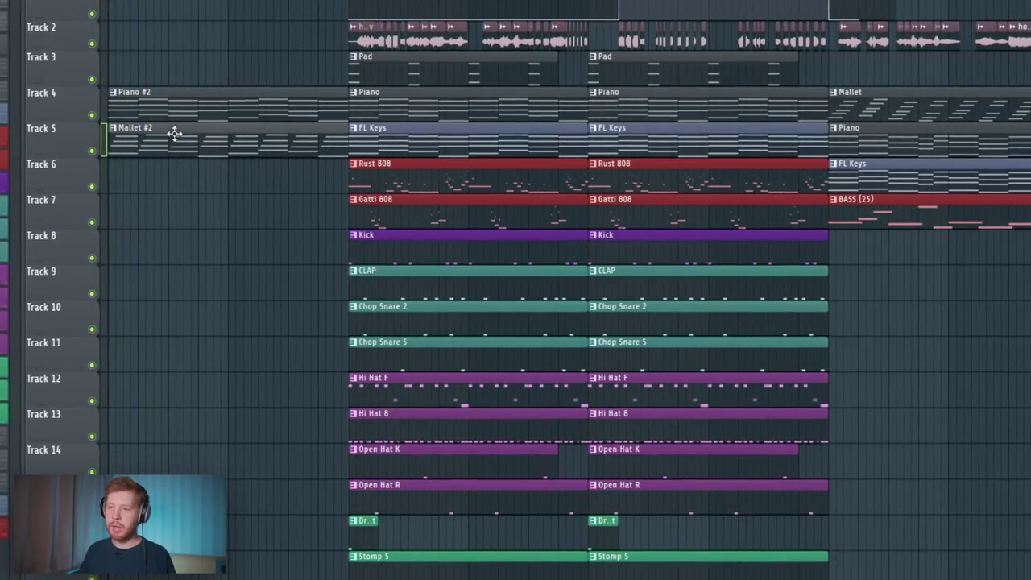
# Write a bass line for BASS (25) in the Mallet #2 pattern using D#3, C#3, F3, F4 and A#3 notes
pyautogui.press('F6')
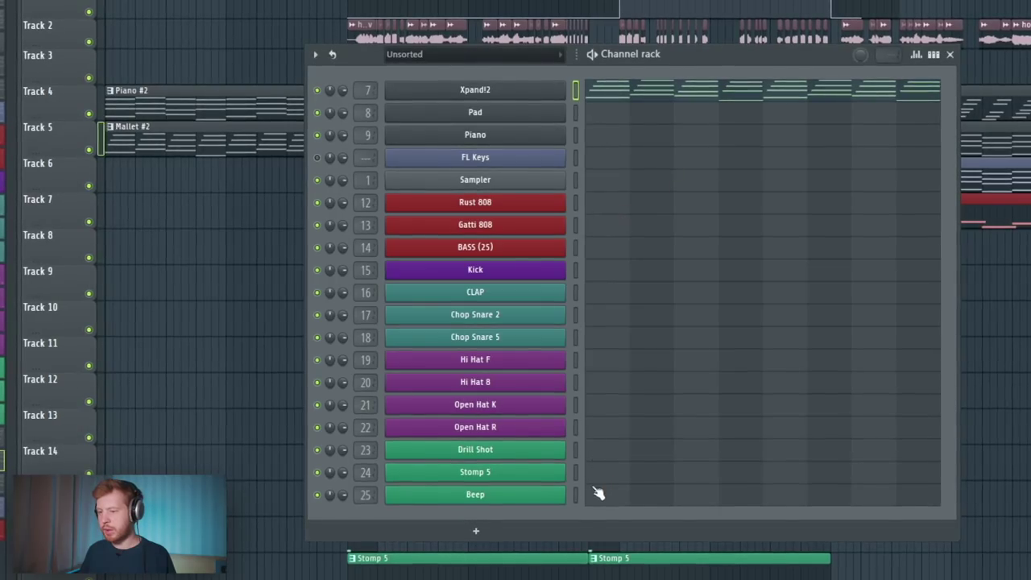
pyautogui.press('F7')
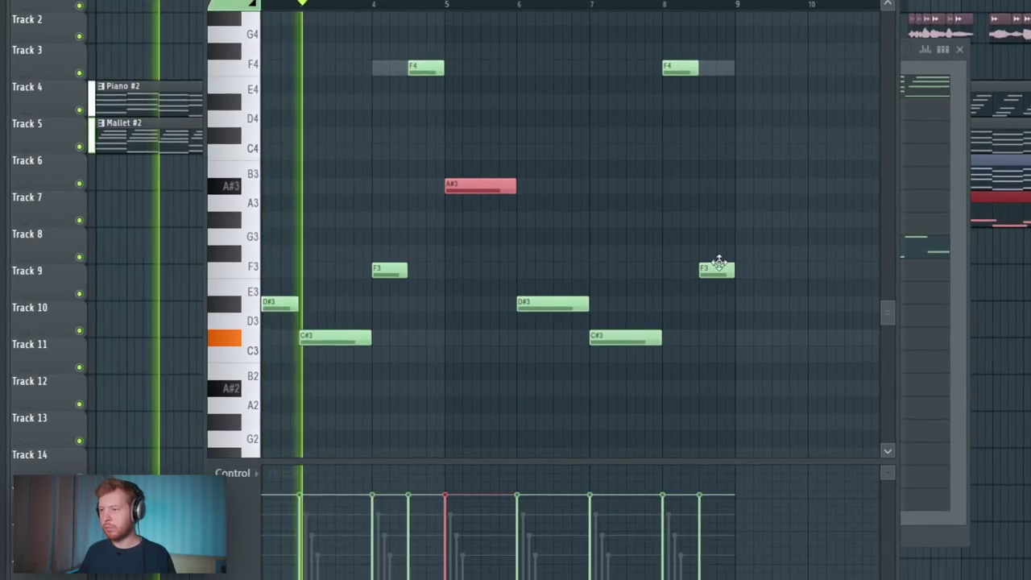
pyautogui.moveTo(474, 396); pyautogui.dragTo(581, 426)
pyautogui.keyDown('ctrl'); pyautogui.click(575, 399); pyautogui.keyUp('ctrl')
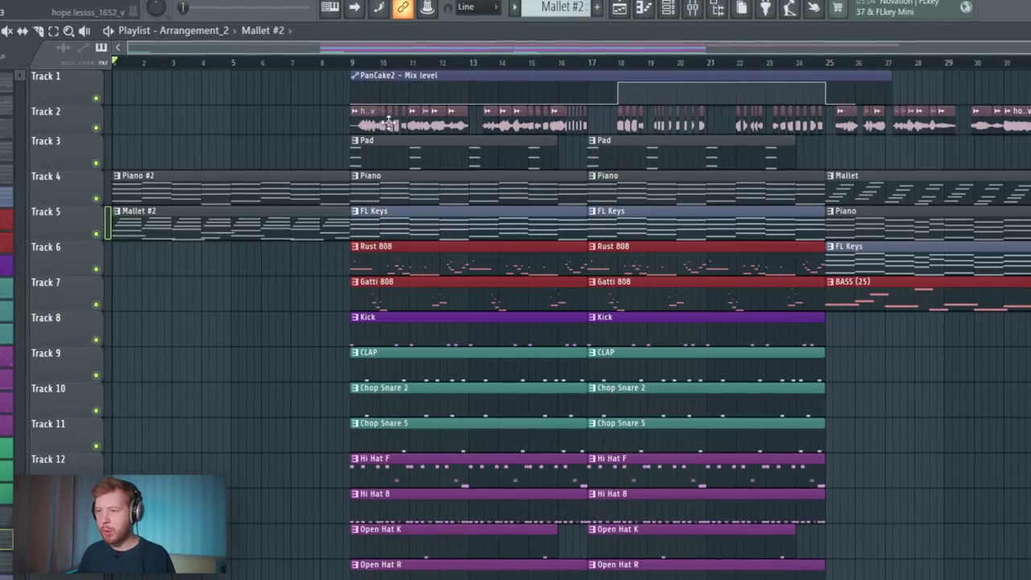
# Copy the vocal clips of bars 9 to 16 on track 2 to the intro at bar 1
pyautogui.moveTo(371, 118); pyautogui.dragTo(131, 119)
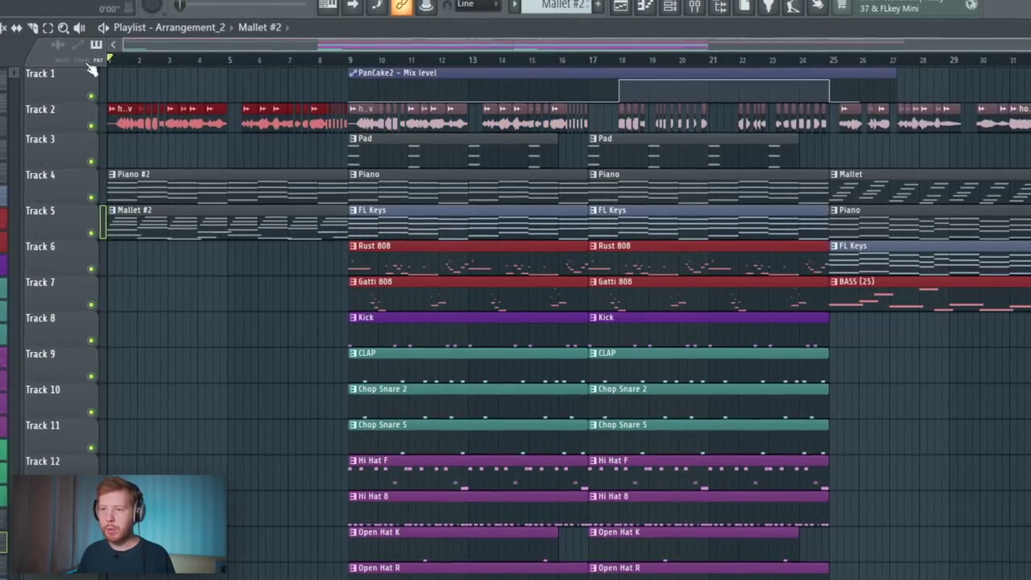
# Add Distructor in slot 9 of the VOX insert
pyautogui.click(697, 7)
pyautogui.click(334, 185)
pyautogui.click(318, 195)
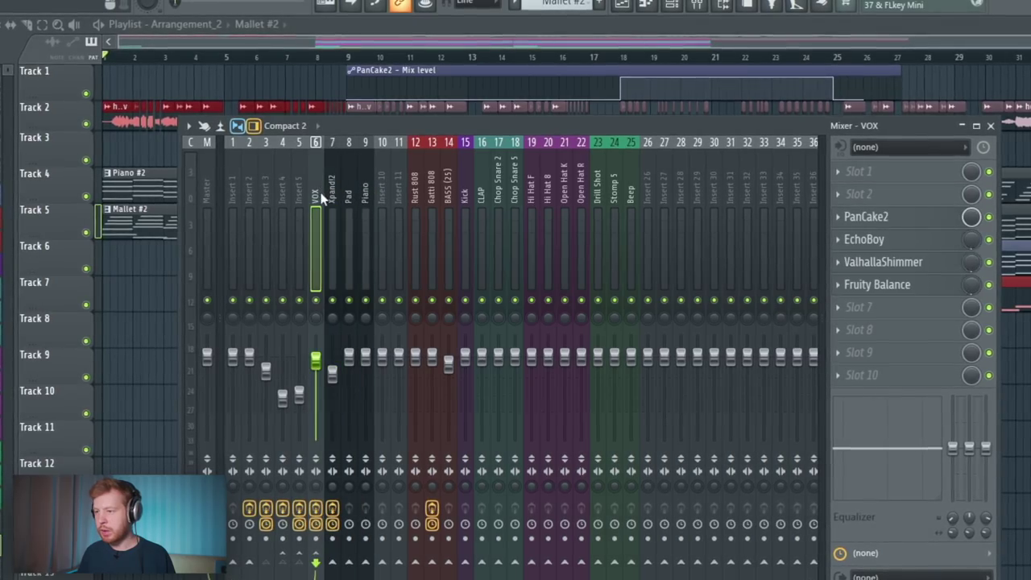
pyautogui.click(867, 349)
pyautogui.moveTo(868, 372)
pyautogui.click(354, 194)
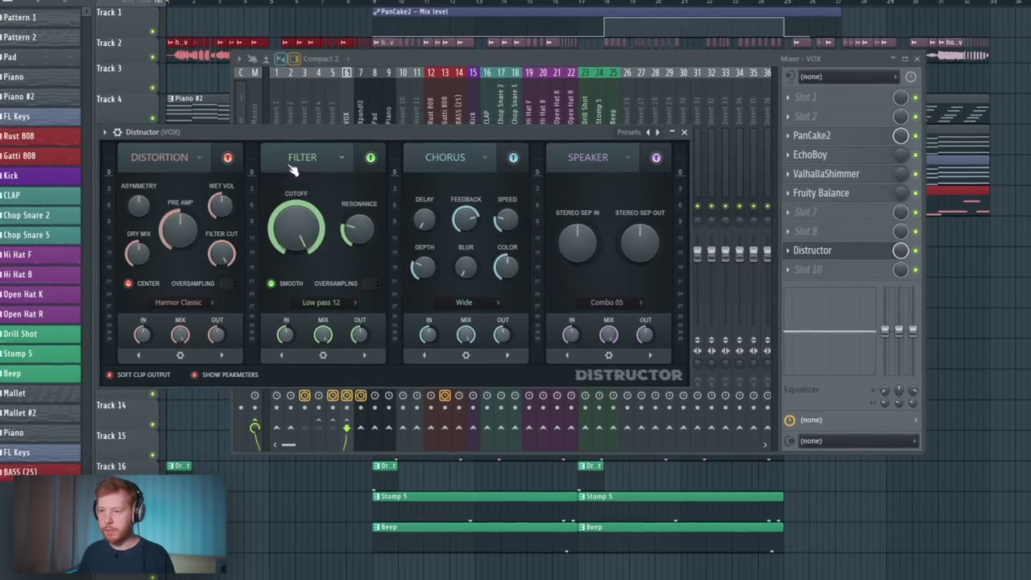
# Switch off Distructor's modules other than Filter and automate the filter cutoff with a curve rising from bar 1 to bar 9
pyautogui.click(513, 156)
pyautogui.rightClick(294, 214)
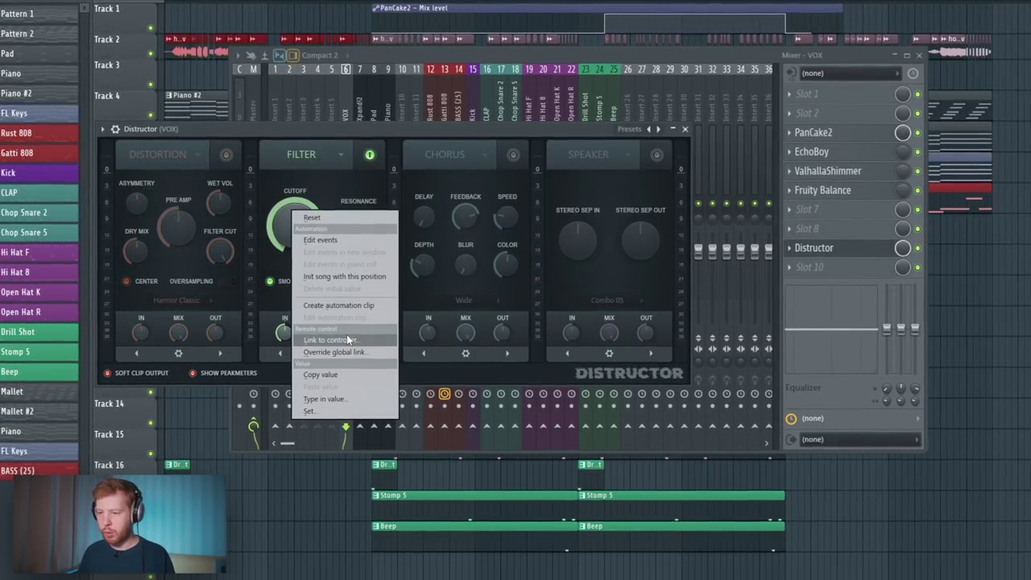
pyautogui.click(338, 305)
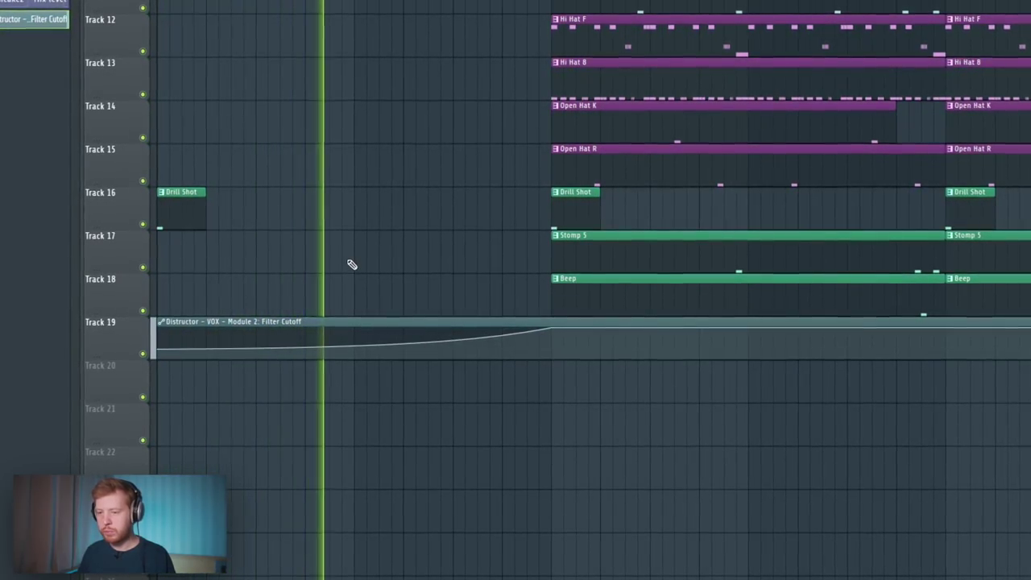
pyautogui.keyDown('ctrl'); pyautogui.rightClick(376, 234); pyautogui.keyUp('ctrl')
pyautogui.press('space')
pyautogui.keyDown('ctrl'); pyautogui.rightClick(376, 229); pyautogui.keyUp('ctrl')
pyautogui.keyDown('ctrl'); pyautogui.rightClick(375, 227); pyautogui.keyUp('ctrl')
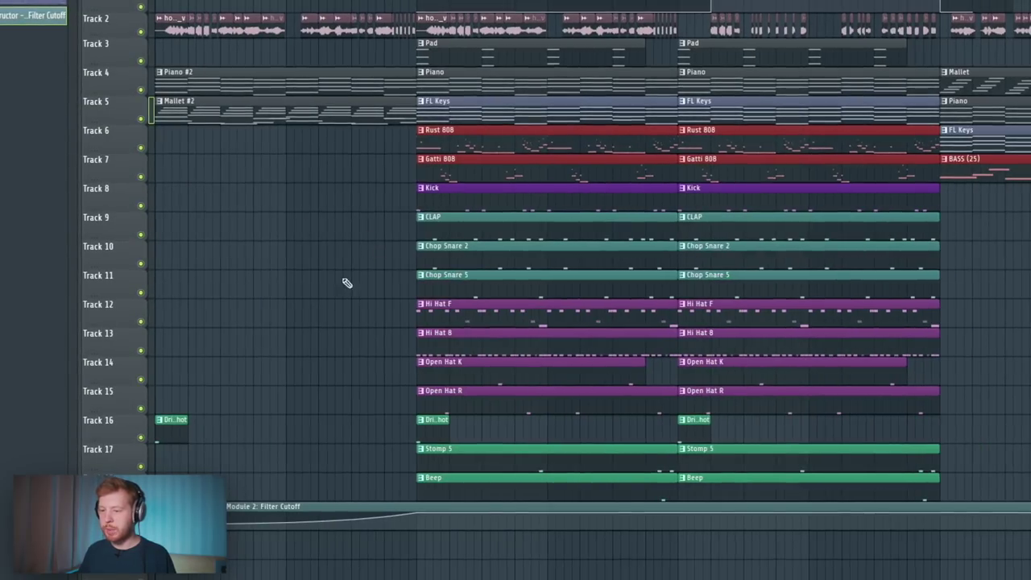
# Move the Distructor Filter Cutoff automation clip from track 19 down to track 22
pyautogui.moveTo(347, 283); pyautogui.dragTo(320, 575)
pyautogui.hotkey('shift', 'Down')
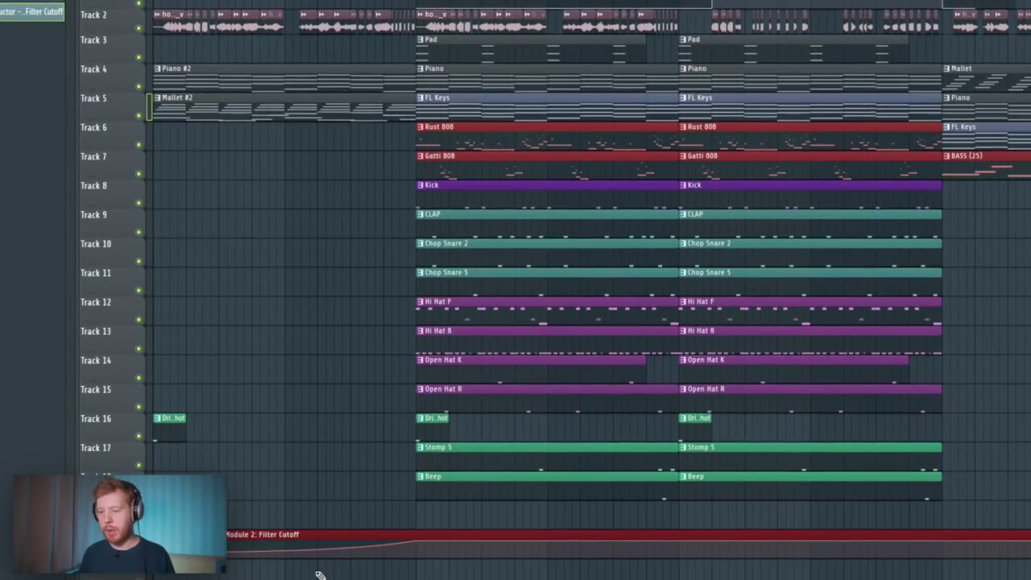
pyautogui.hotkey('shift', 'Down')
pyautogui.hotkey('shift', 'Down')
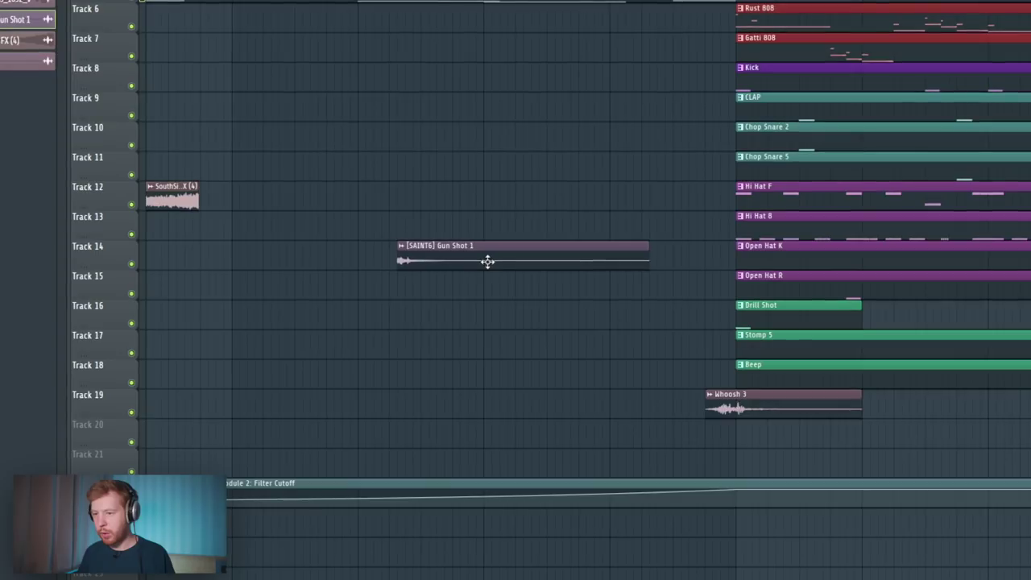
# Reverse the [SAINT6] Gun Shot 1 sample and place it on track 20 ending at bar 9
pyautogui.doubleClick(489, 259)
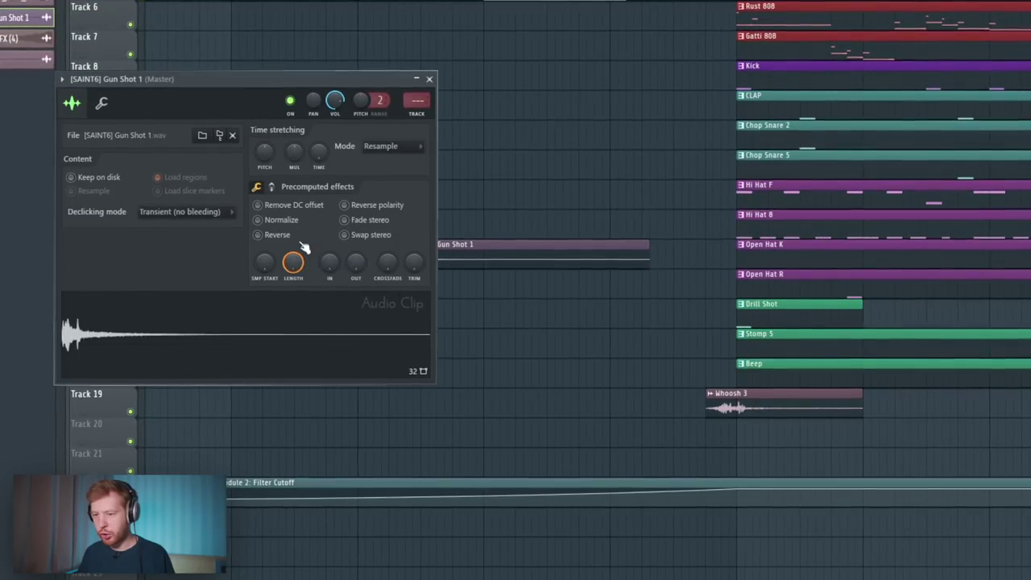
pyautogui.press('Escape')
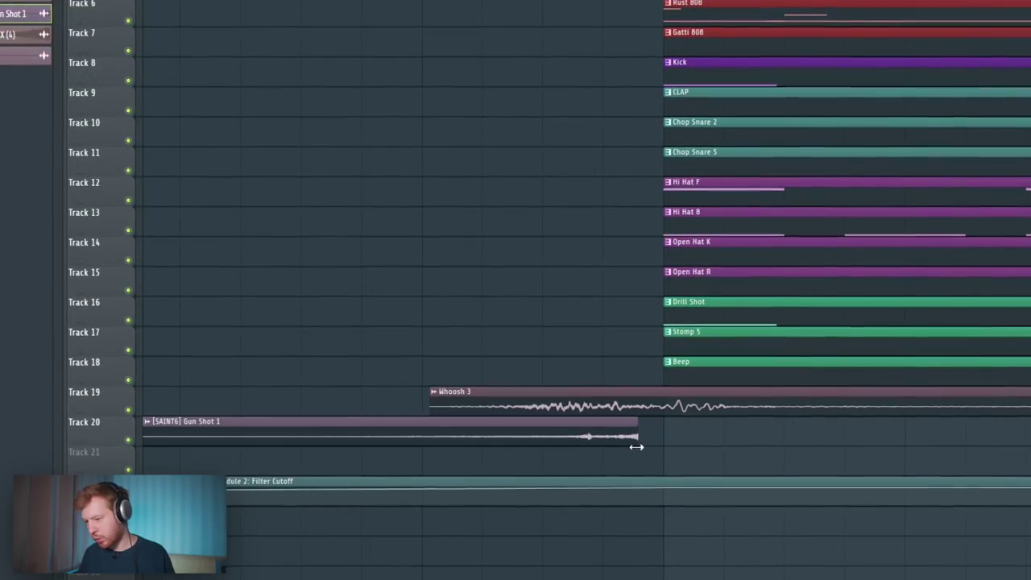
pyautogui.click(631, 448)
pyautogui.moveTo(636, 447)
pyautogui.mouseDown()
pyautogui.moveTo(619, 447)
pyautogui.moveTo(642, 442)
pyautogui.mouseUp()
pyautogui.rightClick(651, 460)
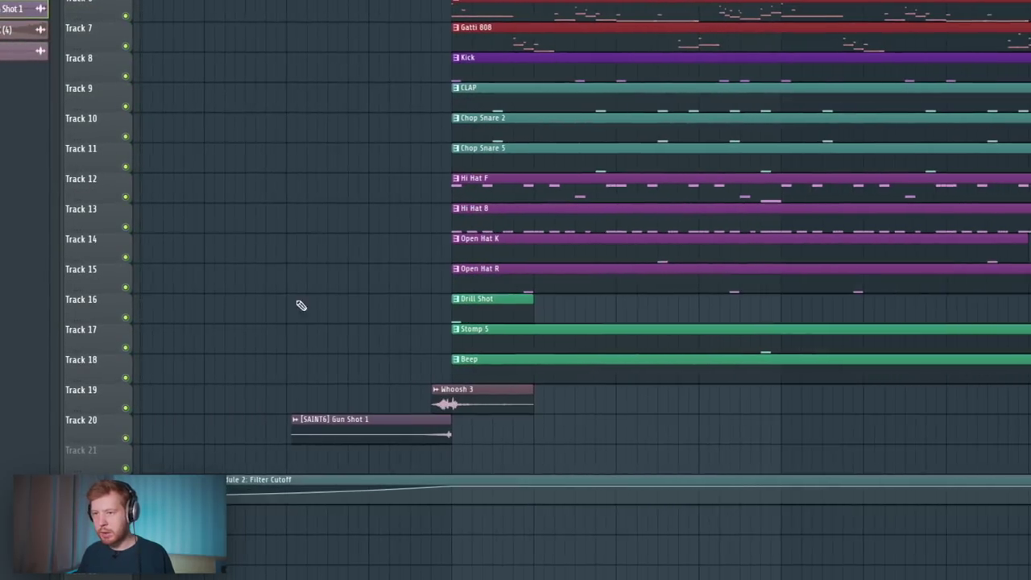
# Move the SouthSide FX (4) riser to track 21 so it ends at bar 9, and play the transition
pyautogui.scroll(2, 283, 218)
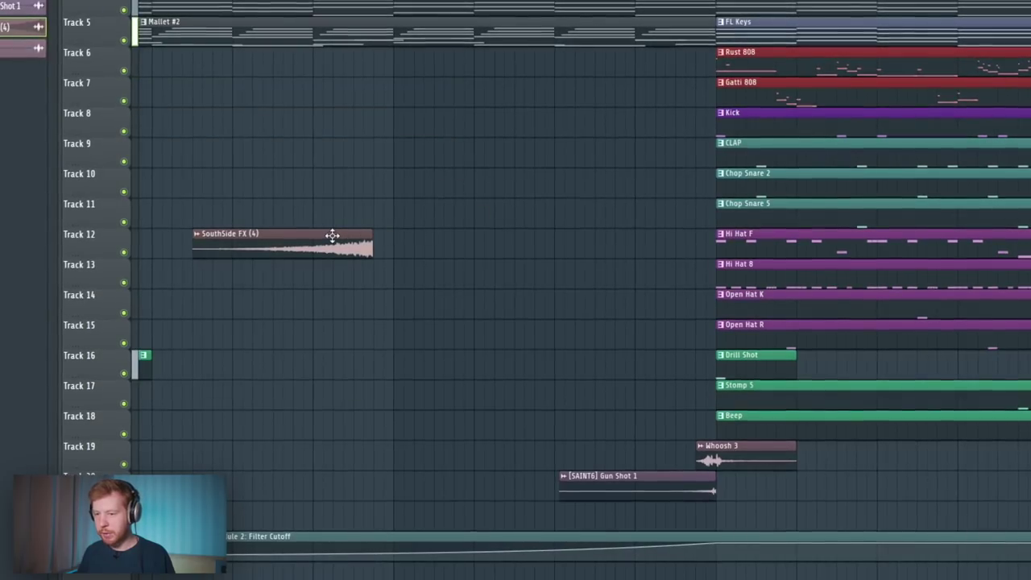
pyautogui.moveTo(332, 236); pyautogui.dragTo(675, 511)
pyautogui.scroll(5, 781, 511)
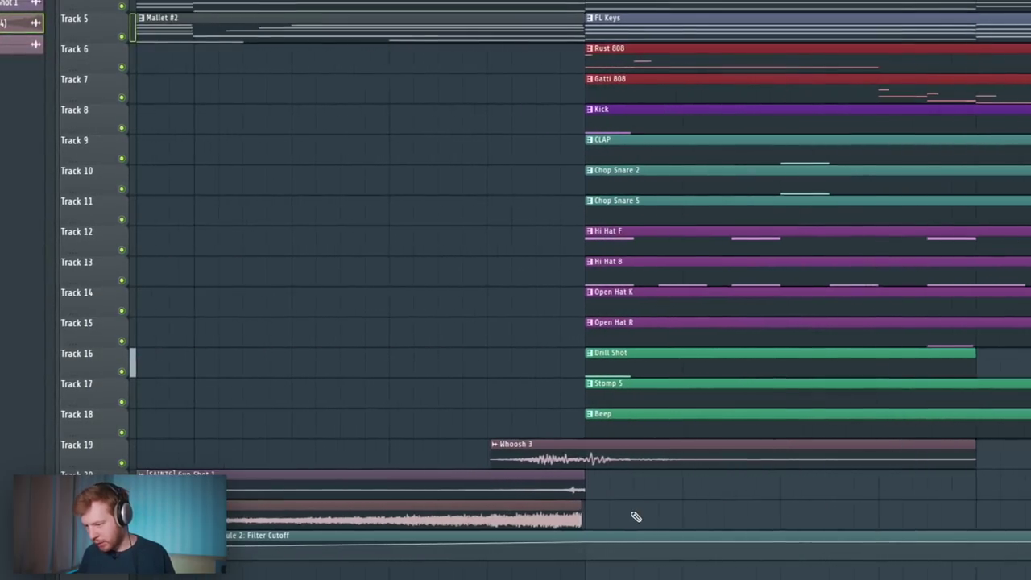
pyautogui.scroll(1, 633, 513)
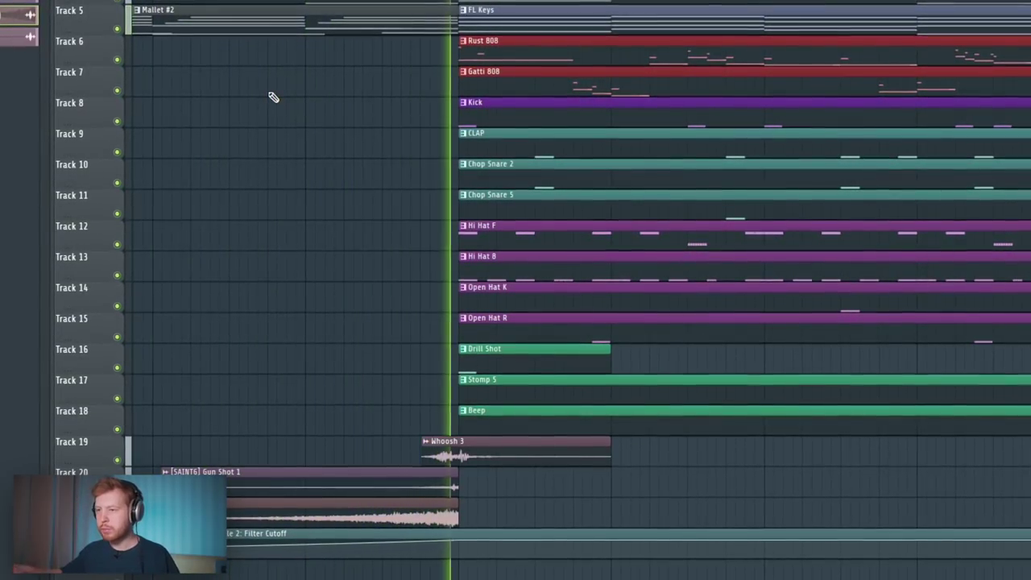
pyautogui.scroll(-5, 230, 191)
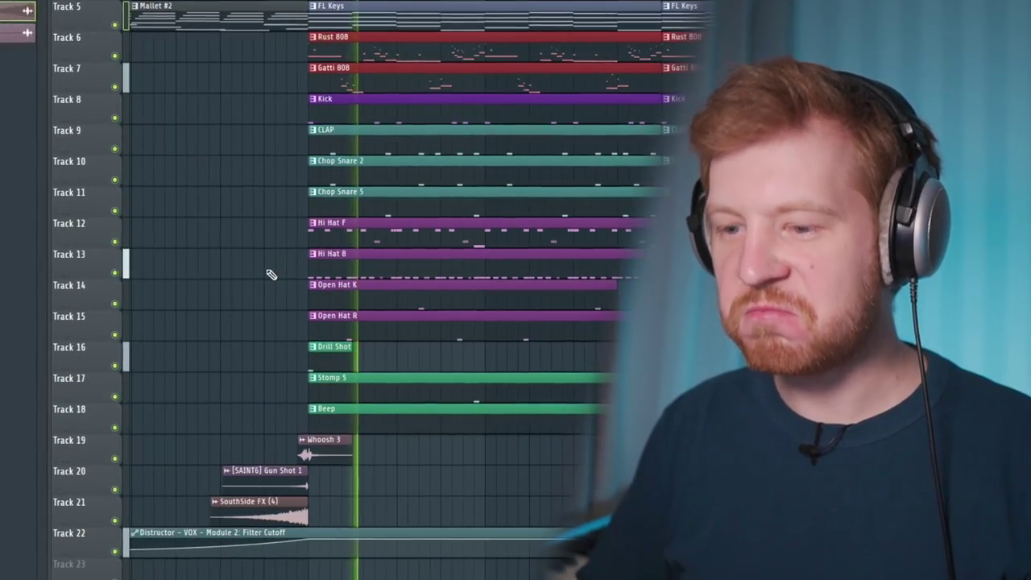
pyautogui.scroll(-2, 272, 275)
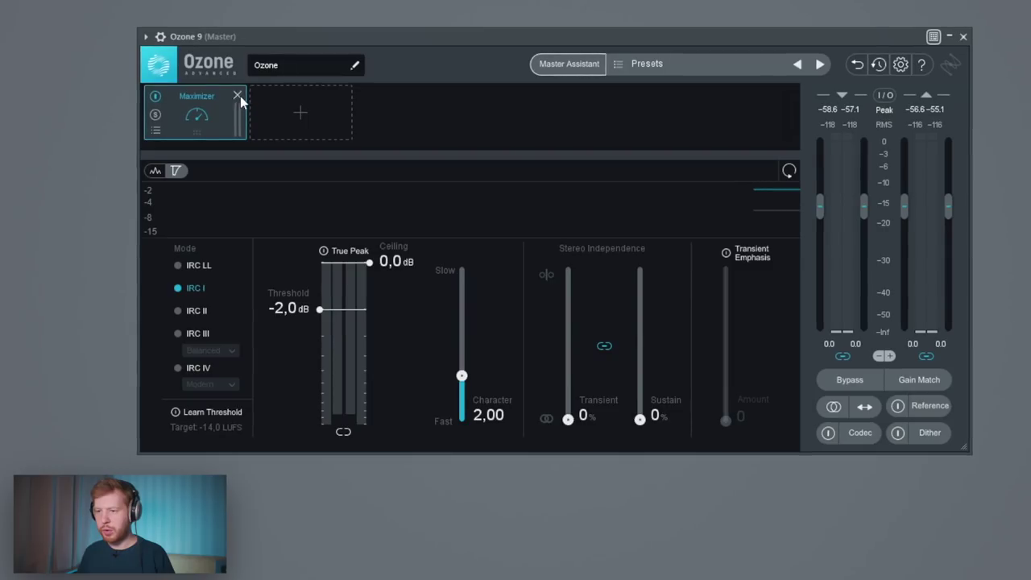
# Add a Vintage Limiter module to Ozone 9 on the master and place it before the Maximizer
pyautogui.click(298, 109)
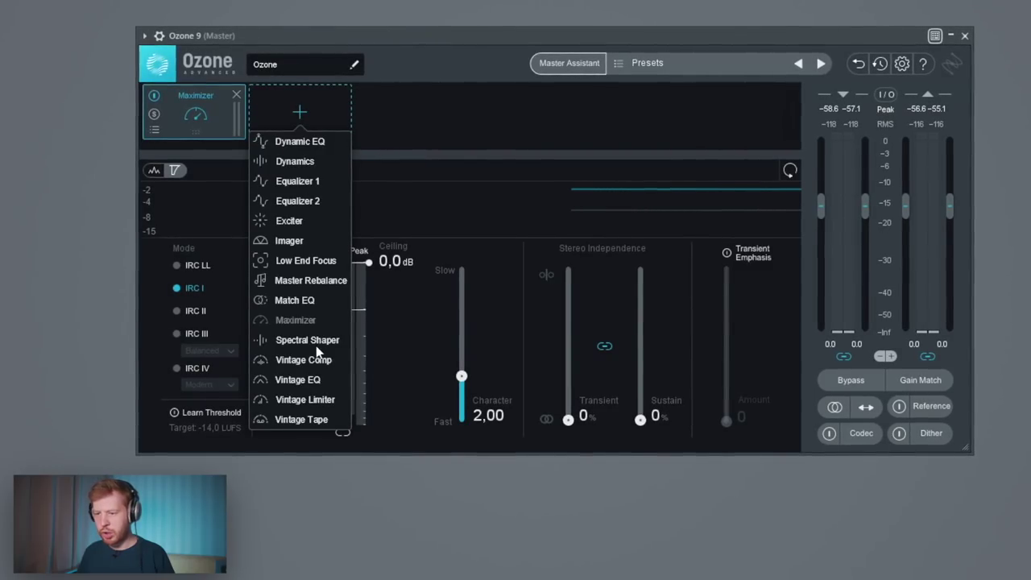
pyautogui.click(296, 403)
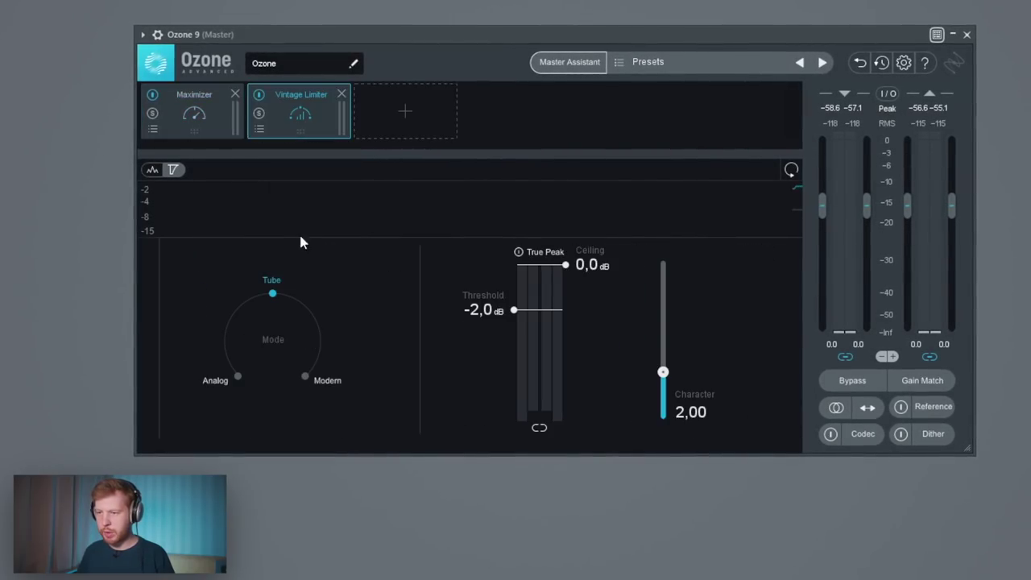
pyautogui.moveTo(298, 112); pyautogui.dragTo(149, 131)
# Adjust the Maximizer's ceiling and set the Vintage Limiter to Analog mode with -3.5 dB threshold, -0.1 dB ceiling and character 5.00
pyautogui.click(150, 129)
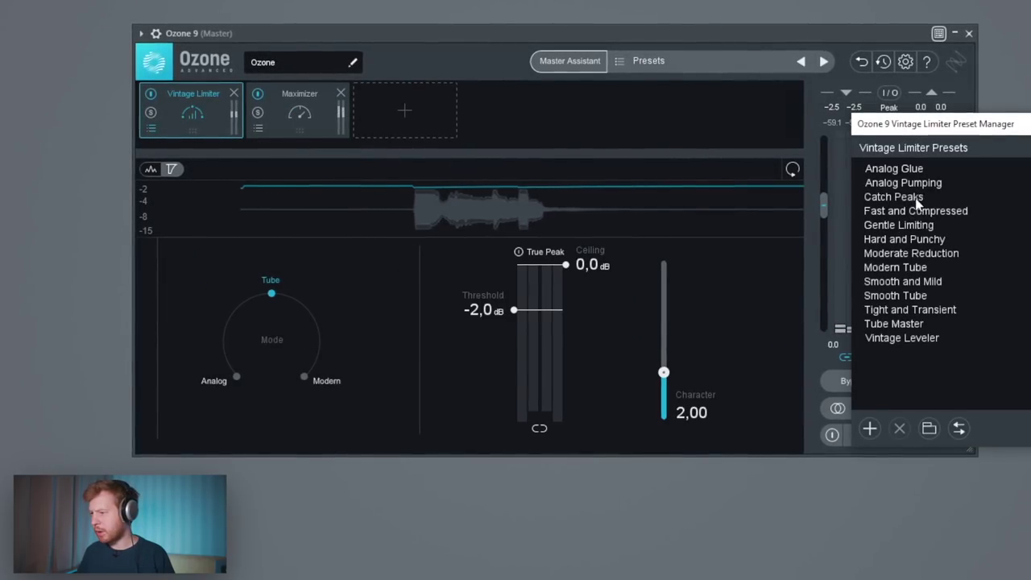
pyautogui.click(323, 129)
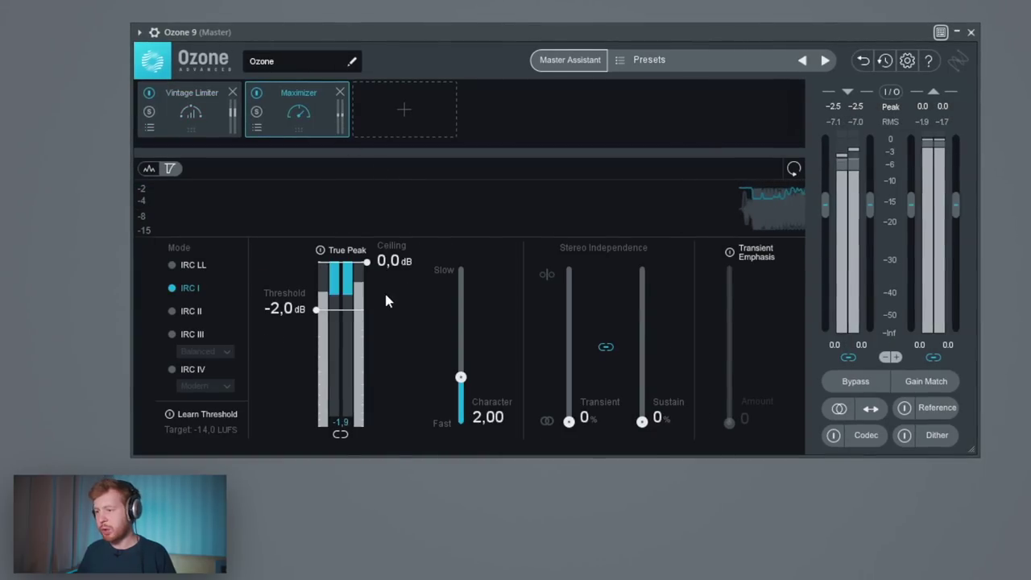
pyautogui.moveTo(367, 262); pyautogui.dragTo(324, 293)
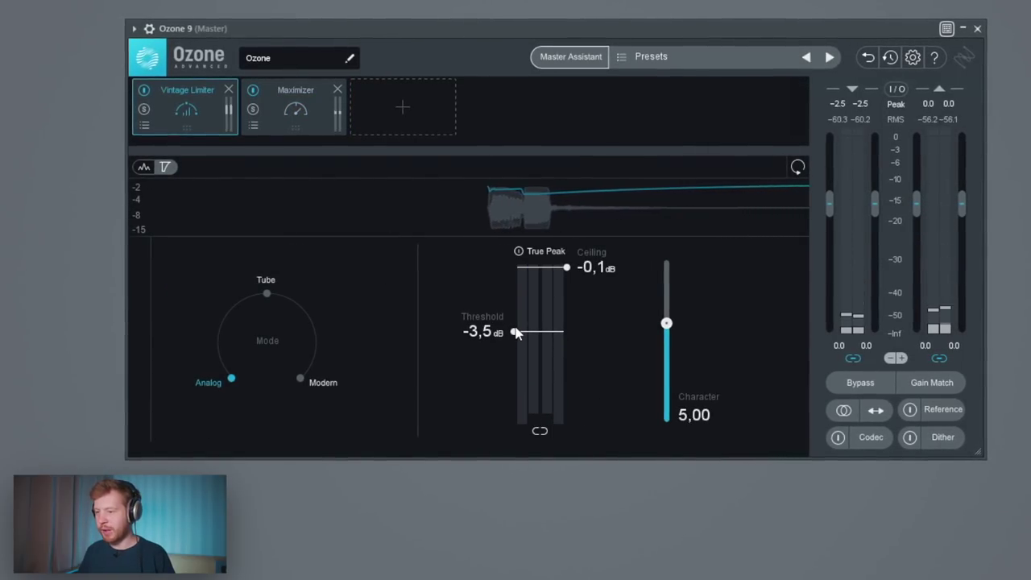
pyautogui.click(295, 108)
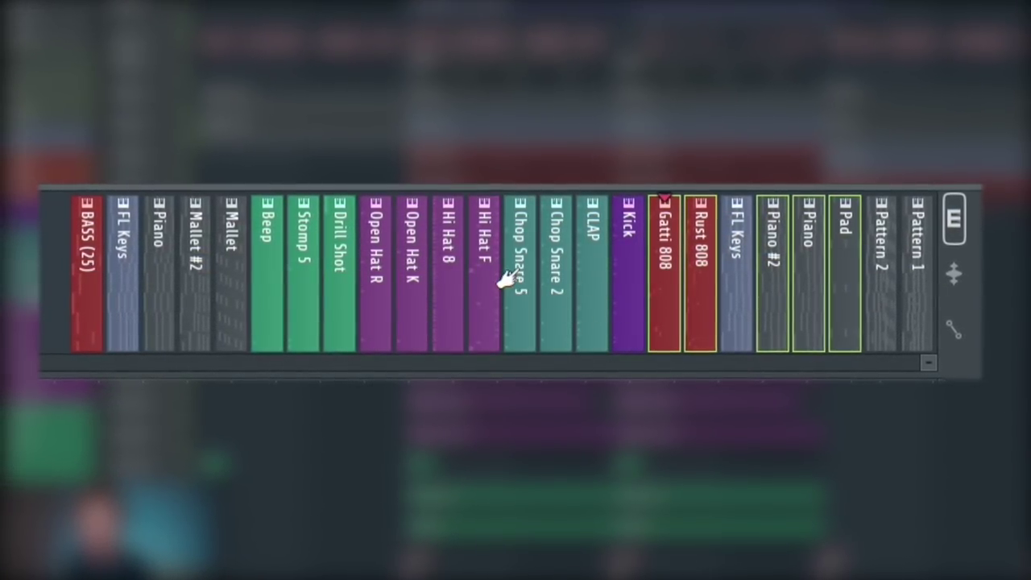
# Add Mallet, Mallet #2, Piano and BASS (25) to the selected Pad, Piano, Piano #2 and 808 patterns and transpose them all by 3 semitones
pyautogui.click(225, 278)
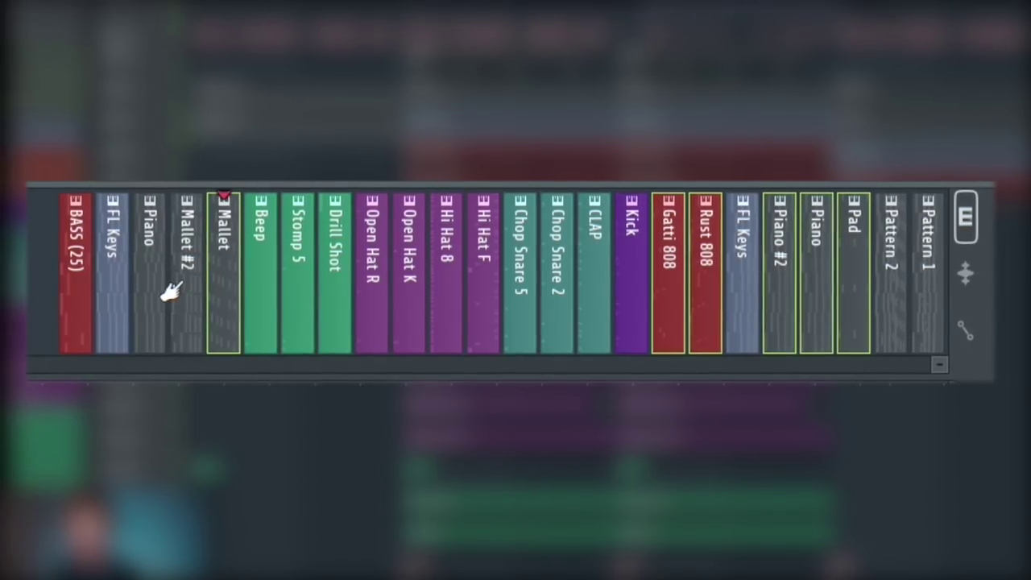
pyautogui.keyDown('ctrl'); pyautogui.click(171, 291); pyautogui.keyUp('ctrl')
pyautogui.keyDown('ctrl'); pyautogui.click(141, 291); pyautogui.keyUp('ctrl')
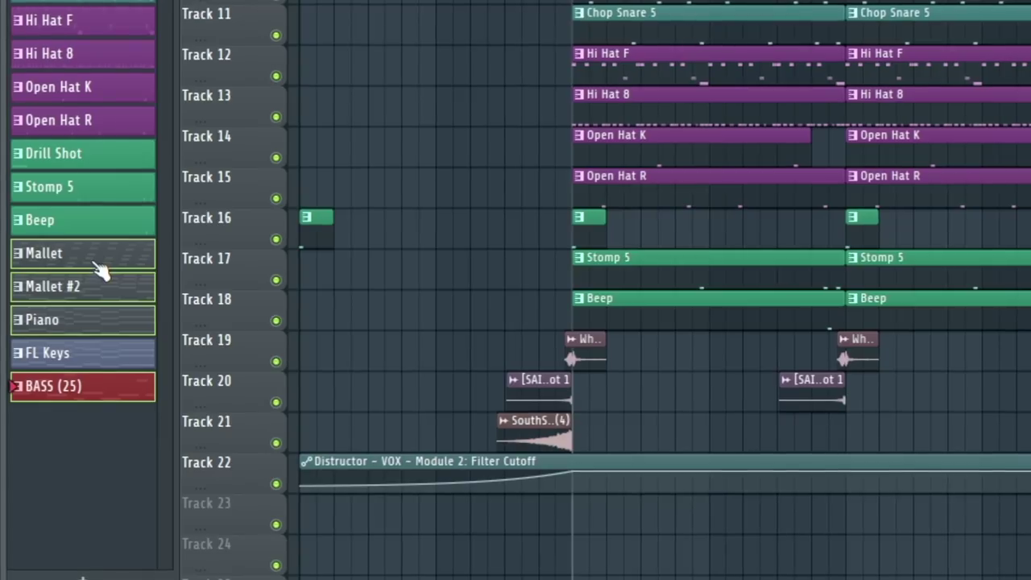
pyautogui.rightClick(98, 269)
pyautogui.click(187, 332)
pyautogui.write('3')
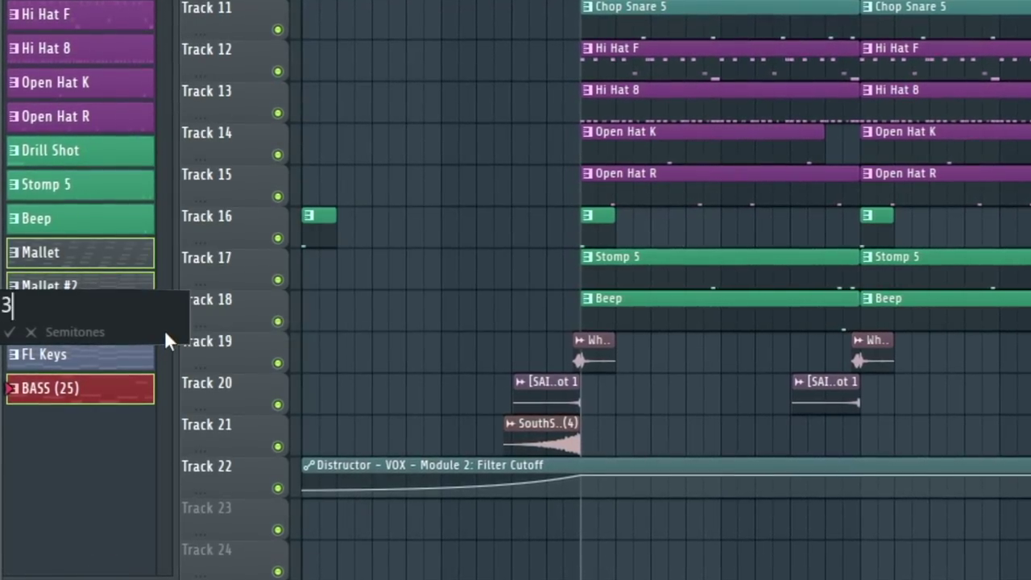
pyautogui.press('Return')
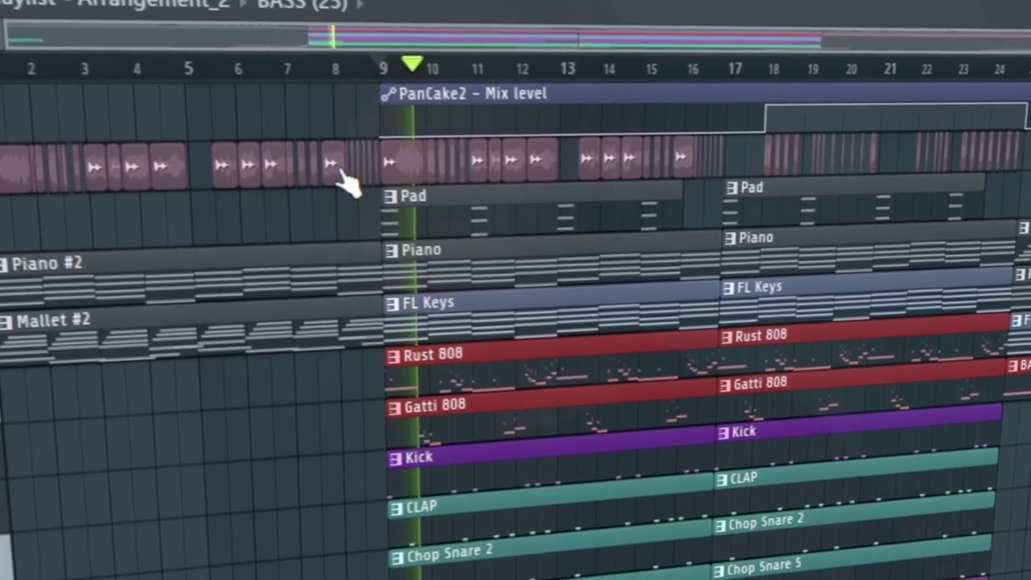